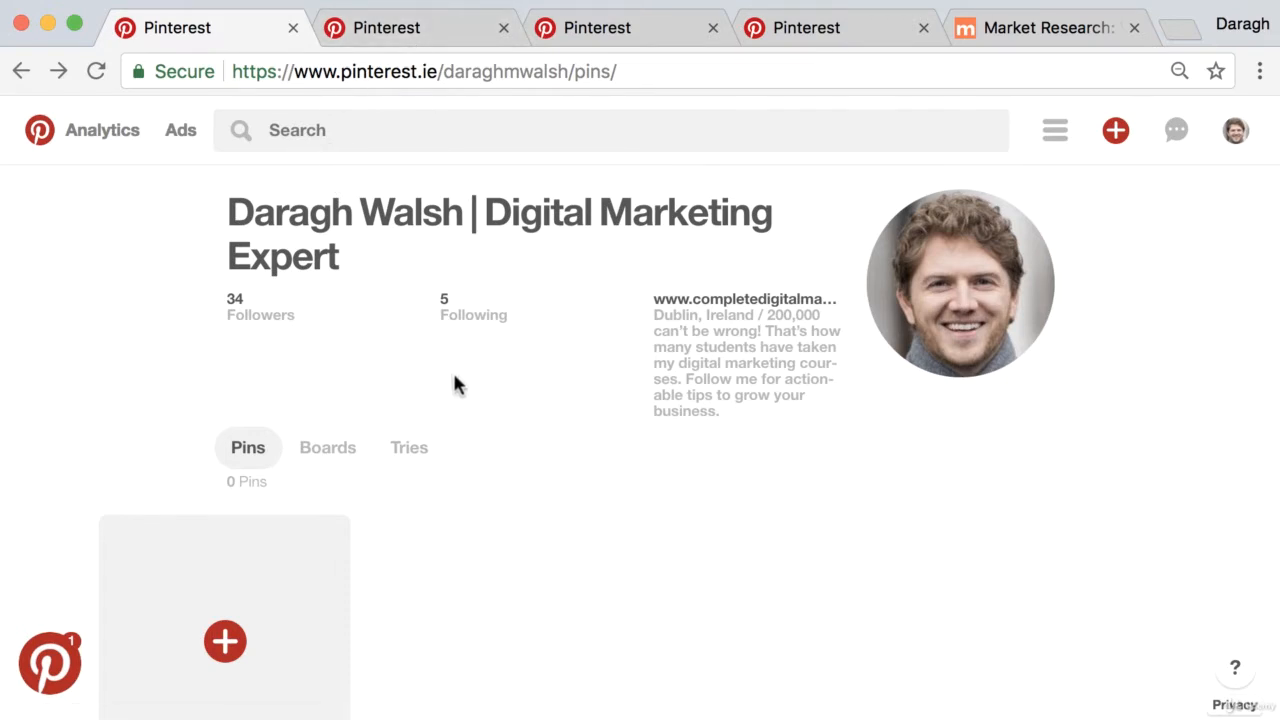
Open the digital marketing consultant's profile and examine its follower count, bio, featured boards and how the boards are divided by topic.
left_click(410, 38)
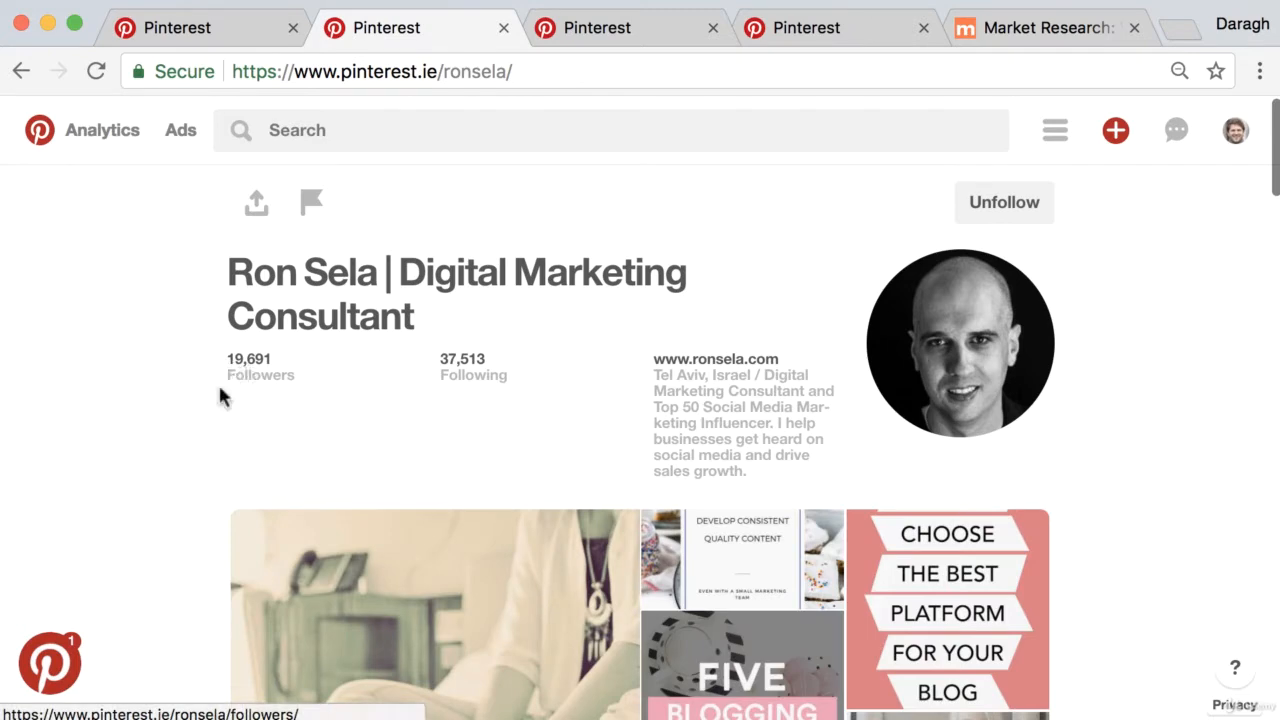
scroll(201, 410, "down", 8)
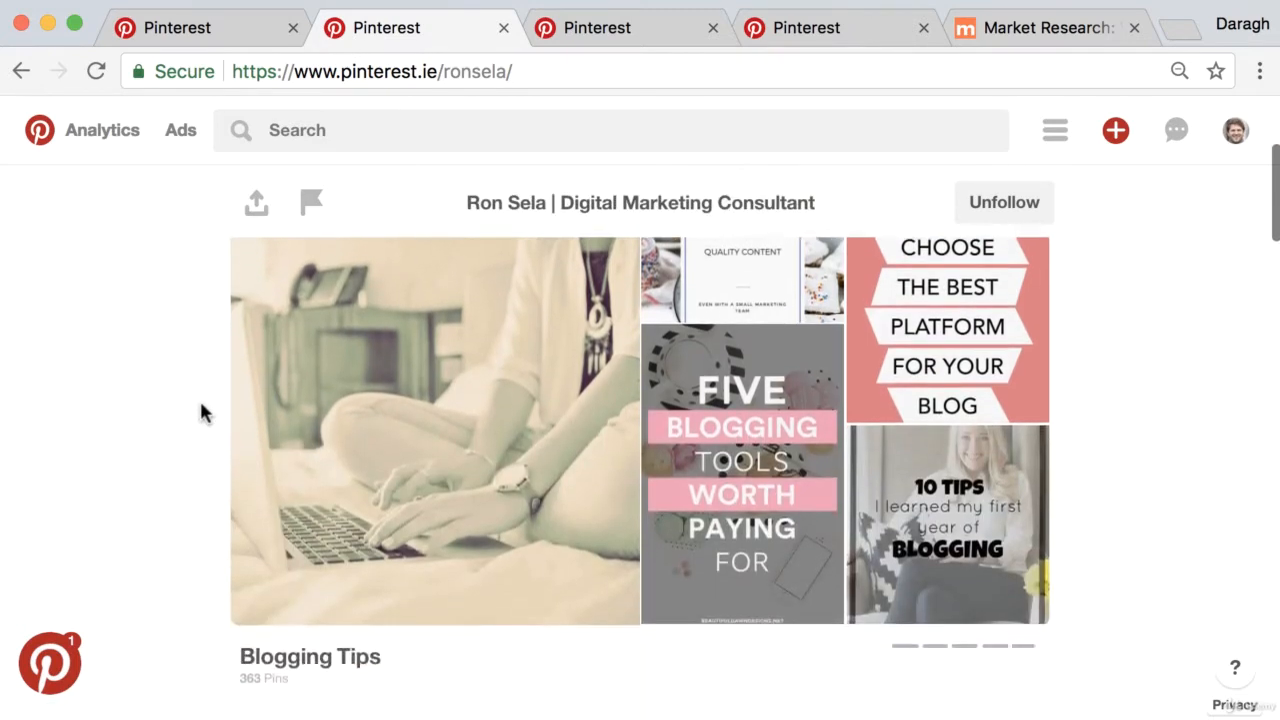
scroll(200, 405, "down", 4)
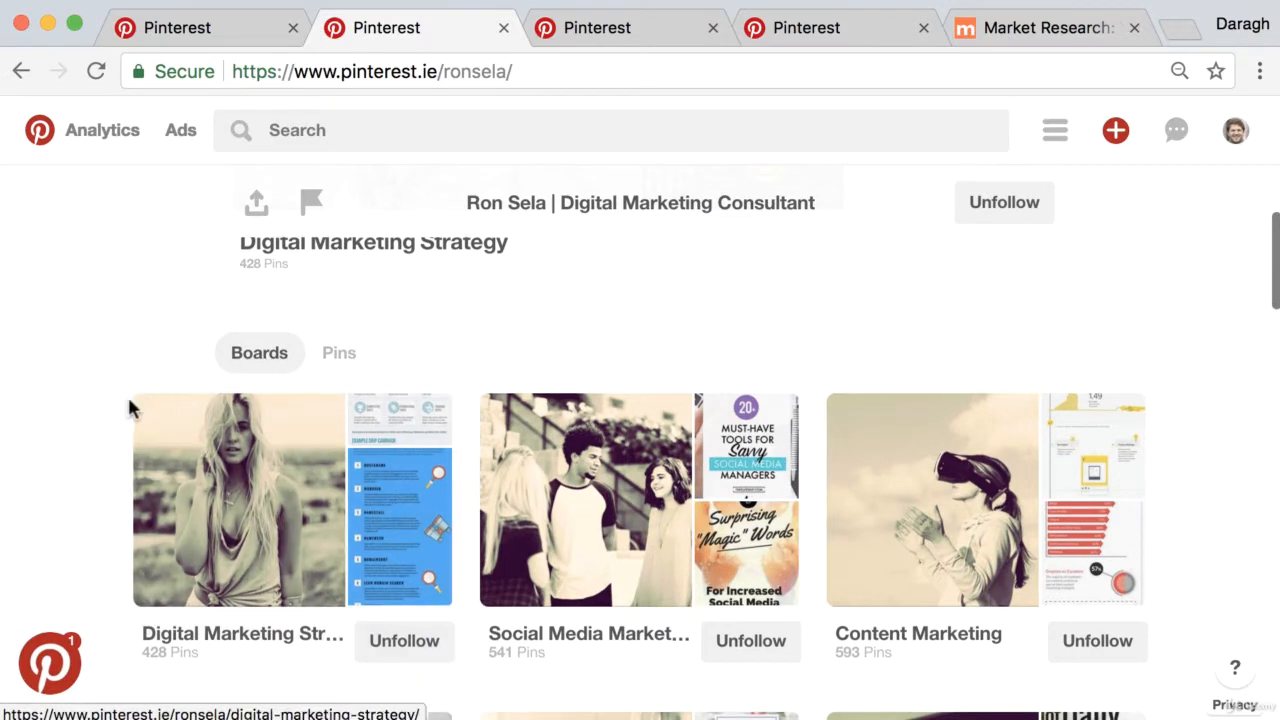
scroll(130, 400, "down", 3)
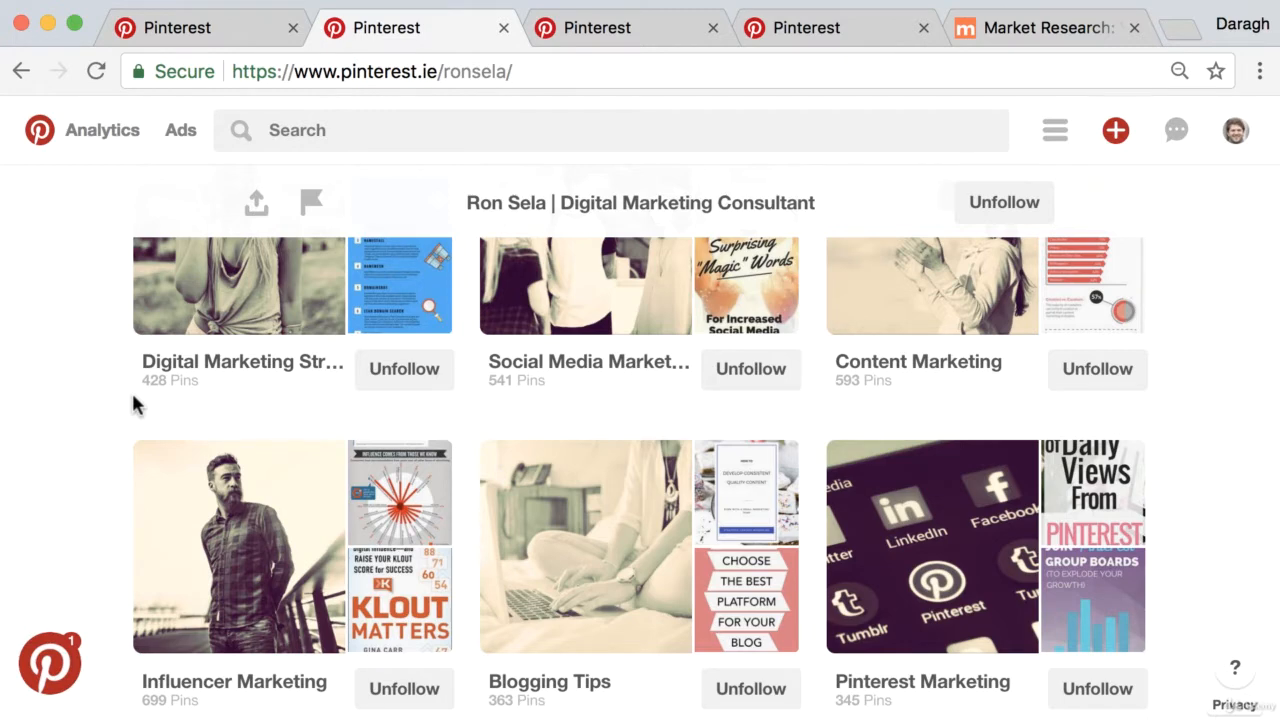
scroll(131, 390, "up", 10)
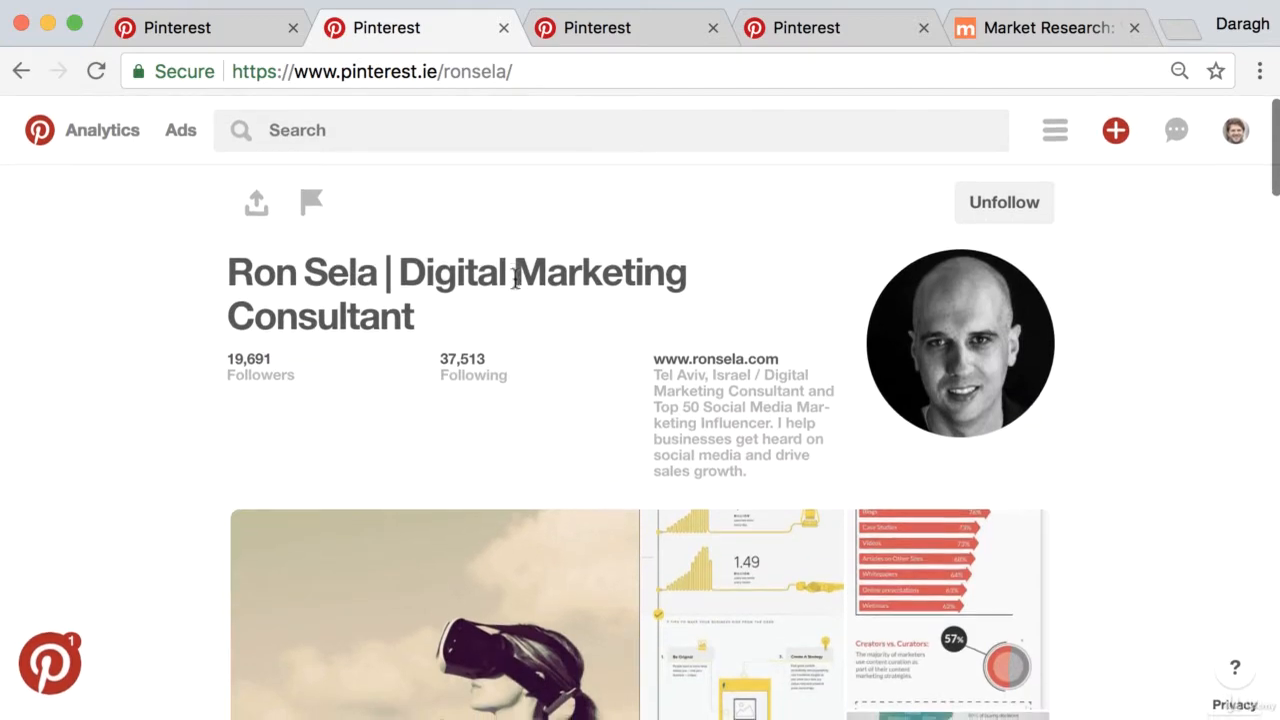
scroll(194, 486, "down", 5)
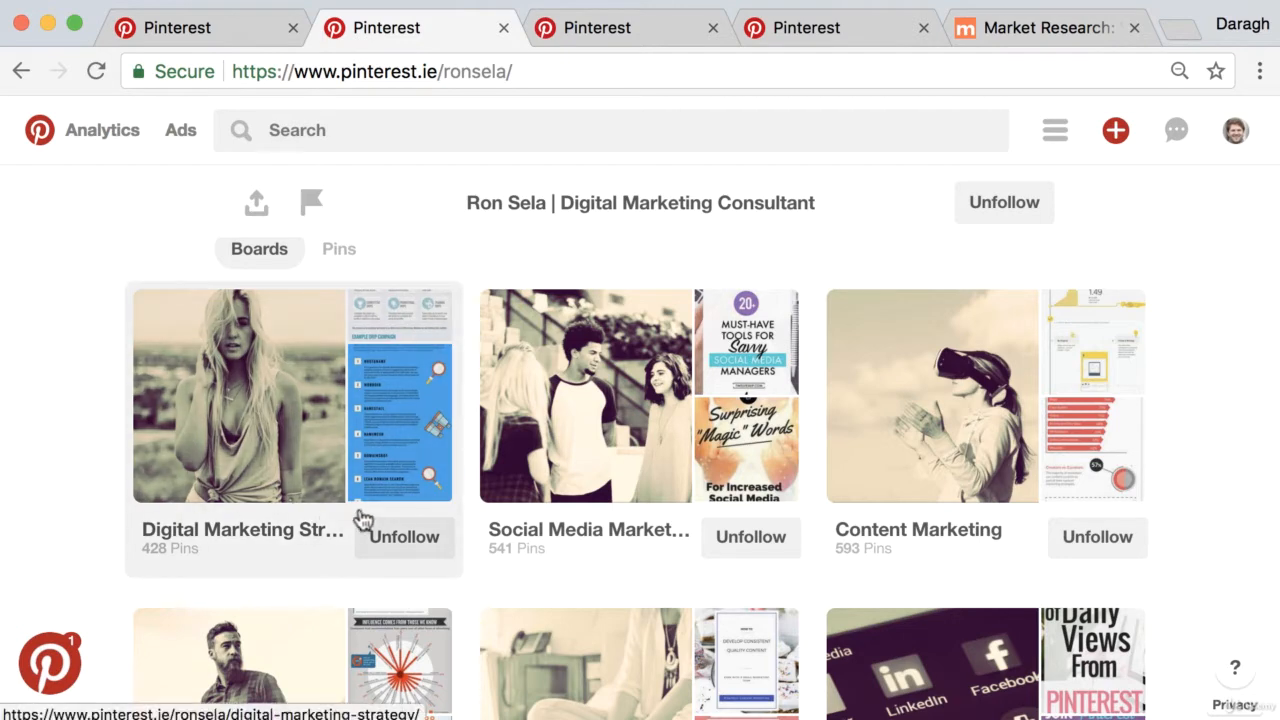
scroll(930, 547, "down", 5)
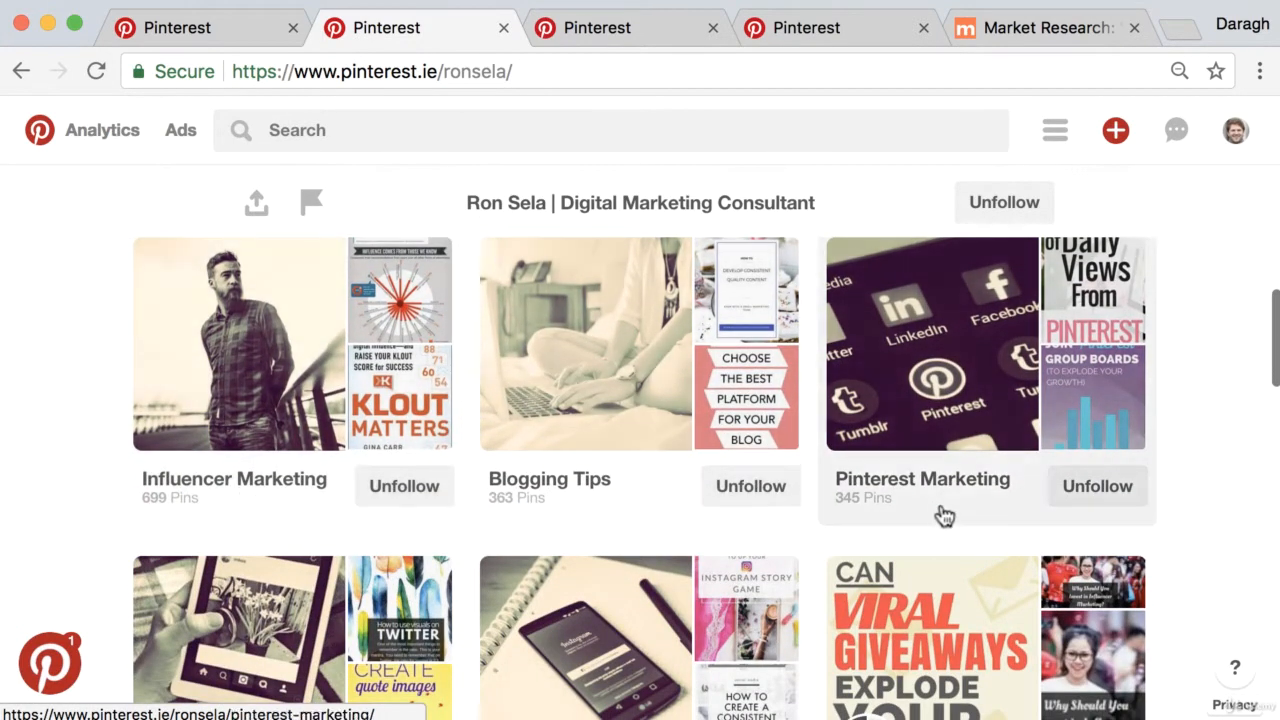
scroll(601, 500, "down", 2)
scroll(601, 500, "down", 3)
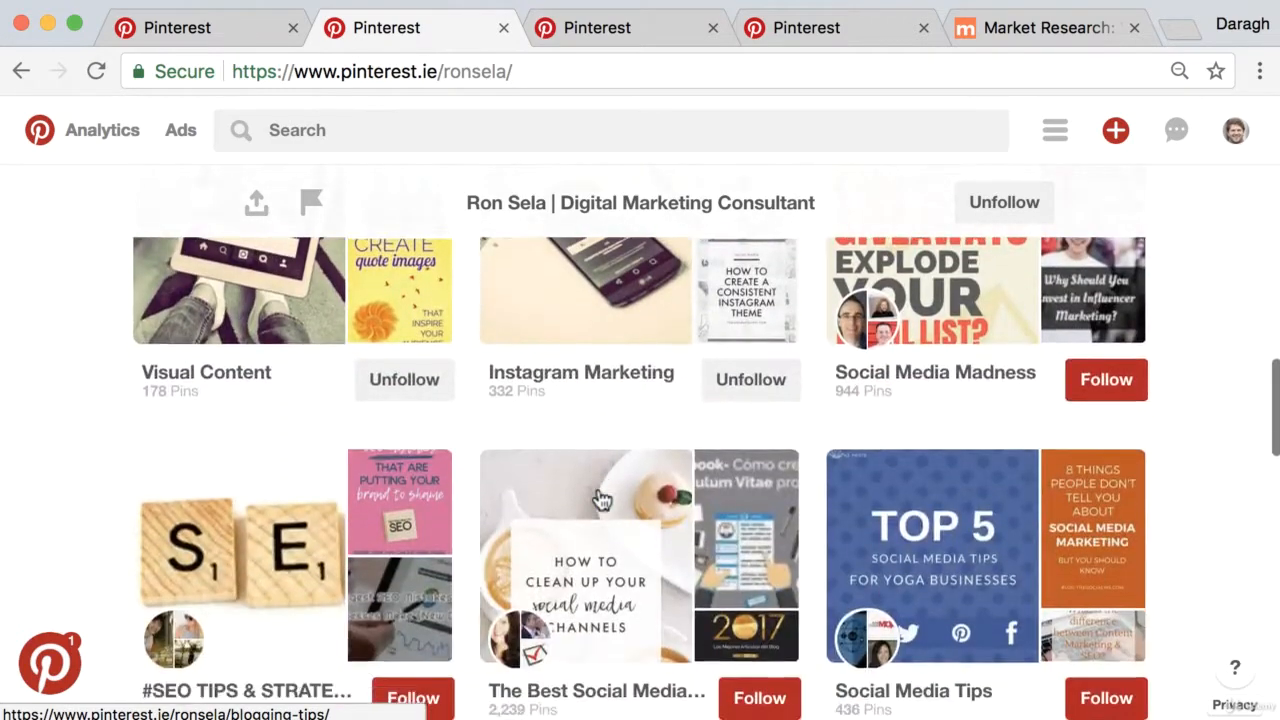
scroll(601, 500, "up", 10)
scroll(601, 500, "up", 3)
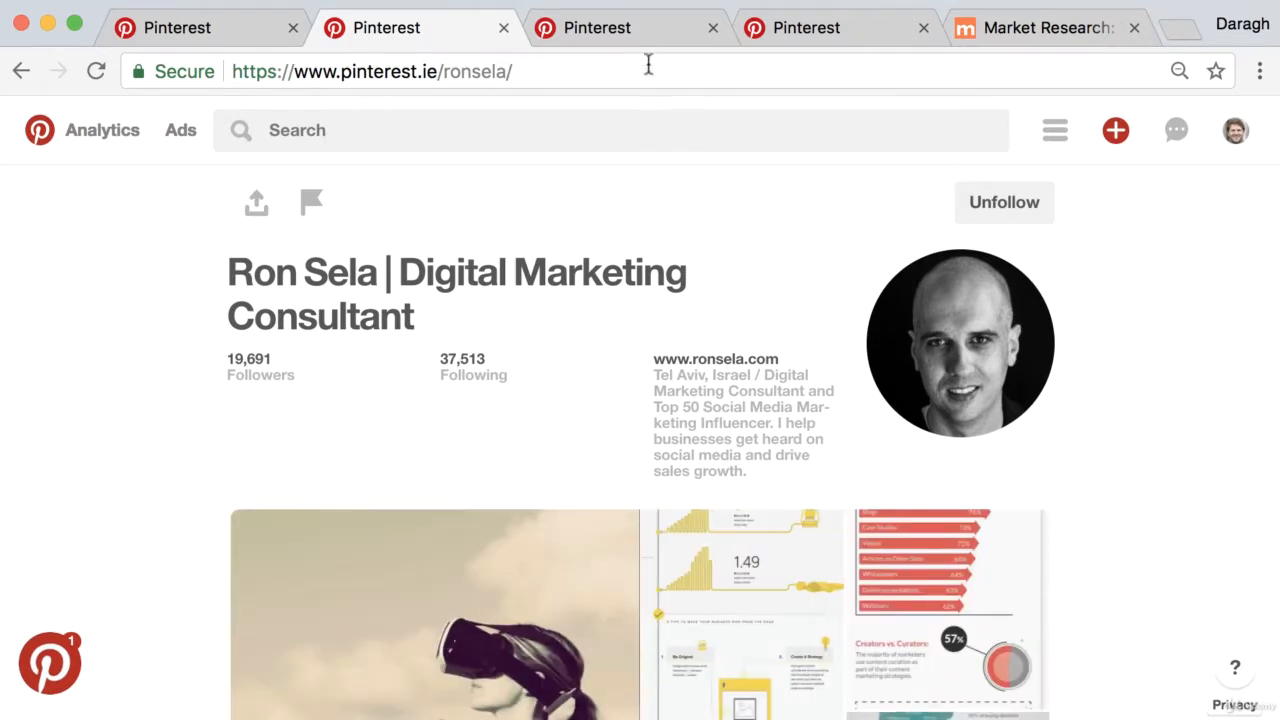
Open the Moorea Seal profile and examine its followers and board topics, from the store and home decor boards to the gift-price boards.
left_click(640, 30)
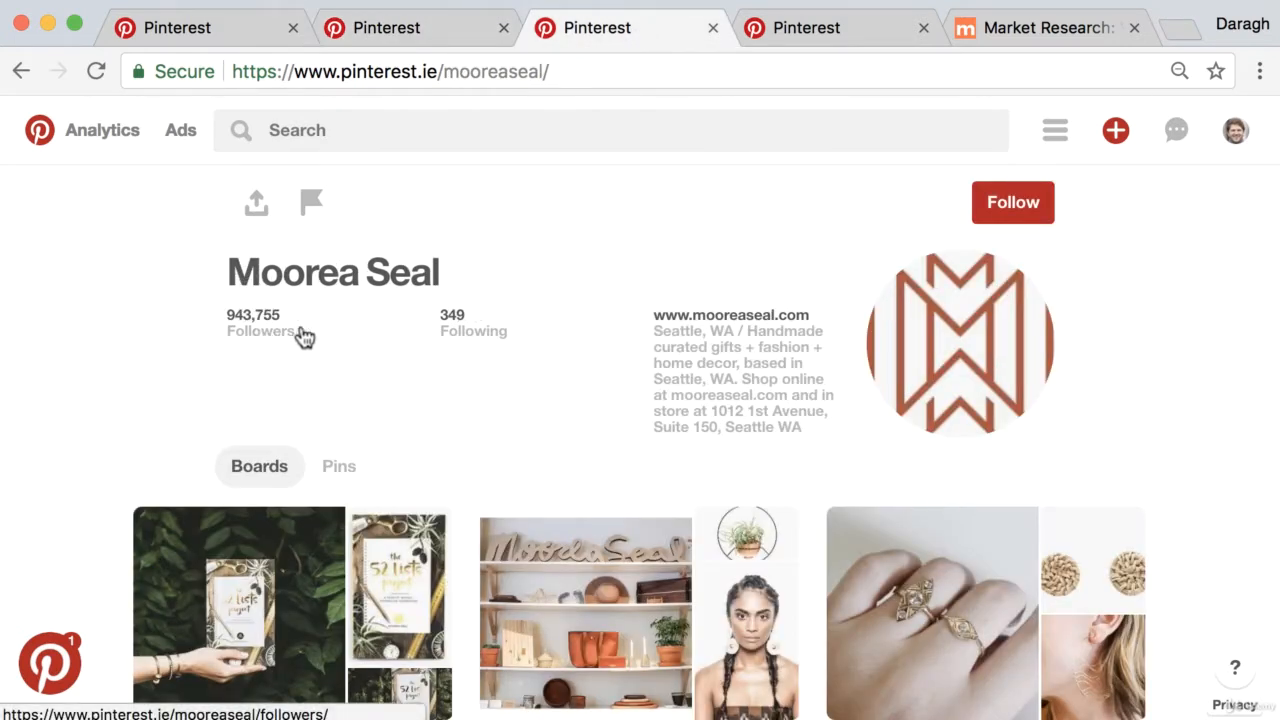
scroll(142, 335, "down", 5)
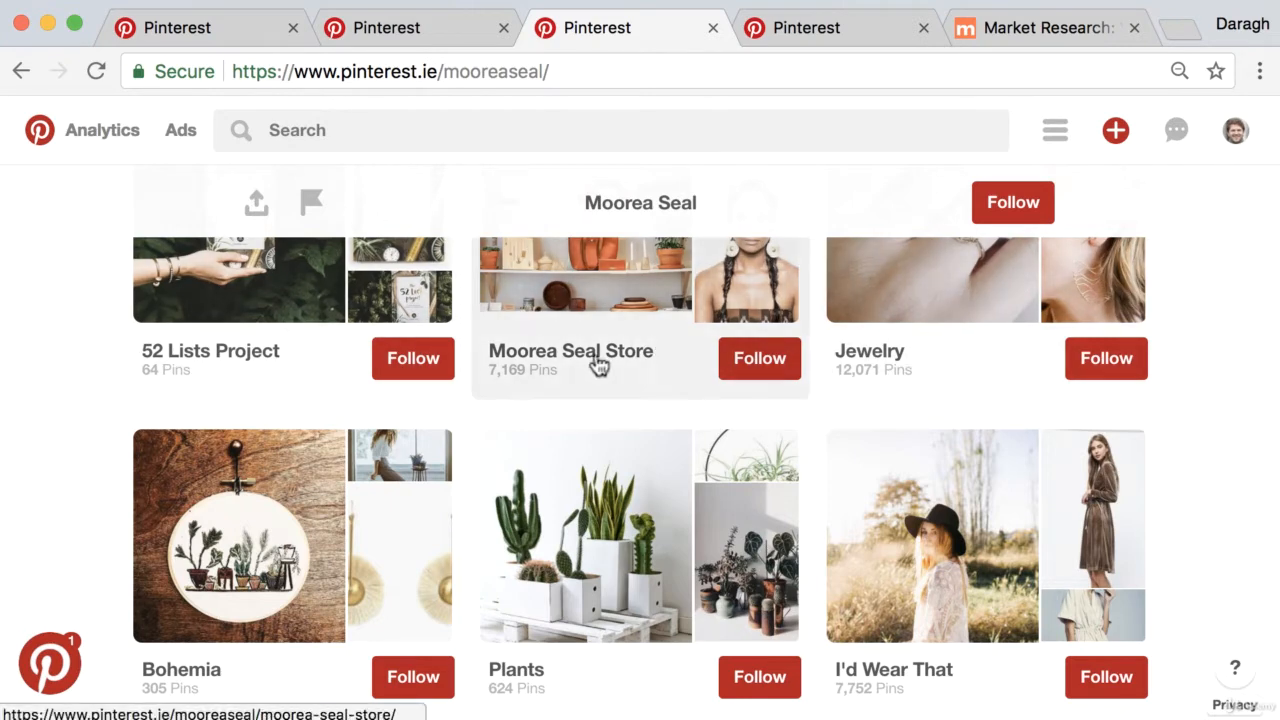
scroll(654, 400, "down", 3)
scroll(628, 407, "down", 2)
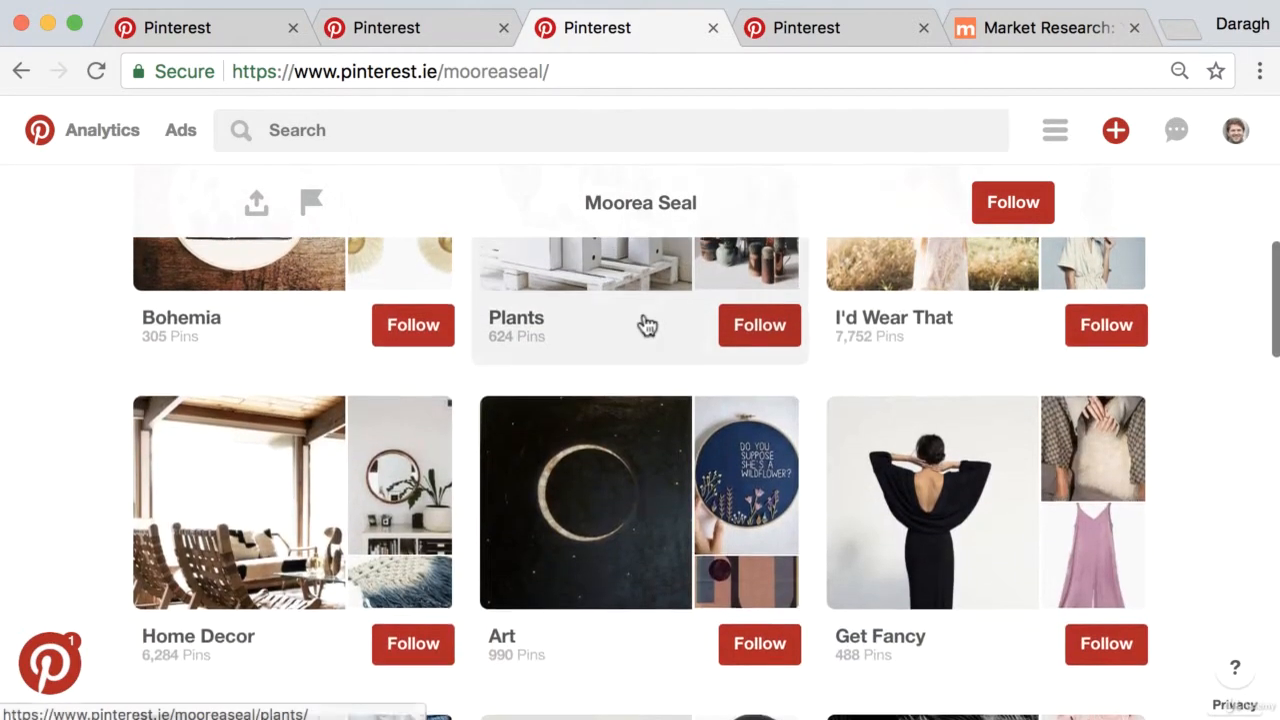
scroll(352, 590, "down", 5)
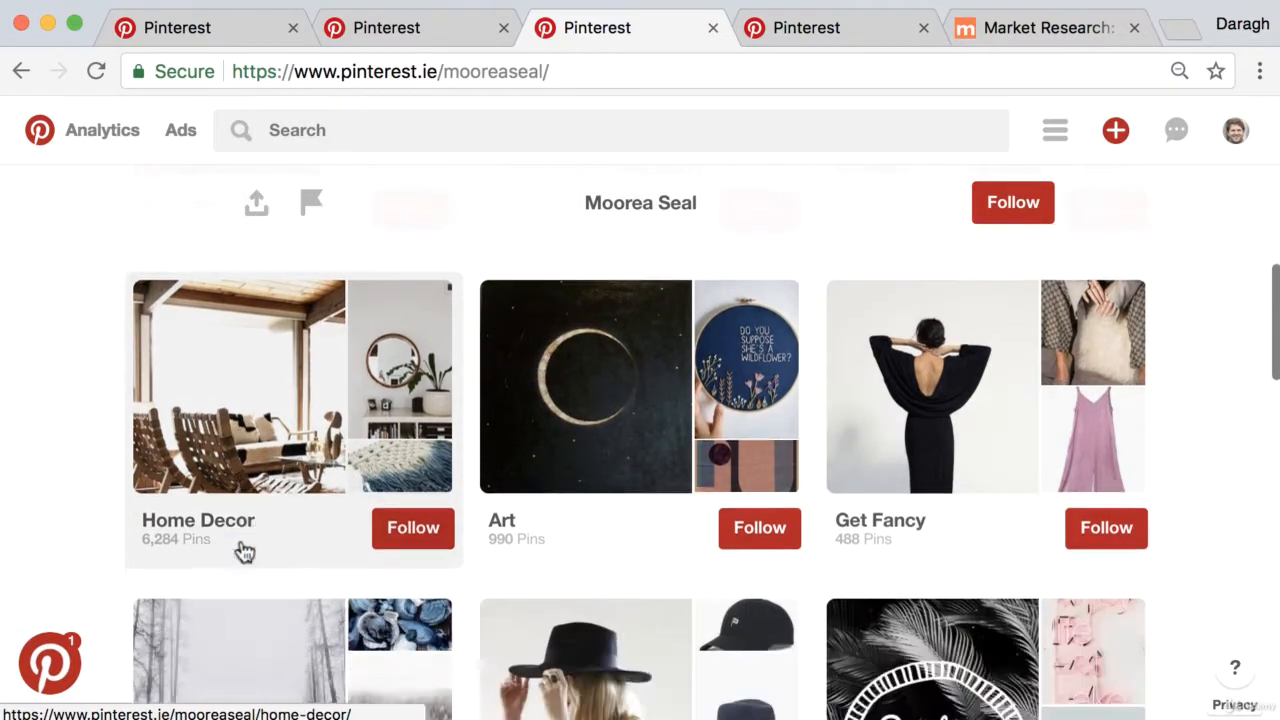
scroll(848, 534, "down", 1)
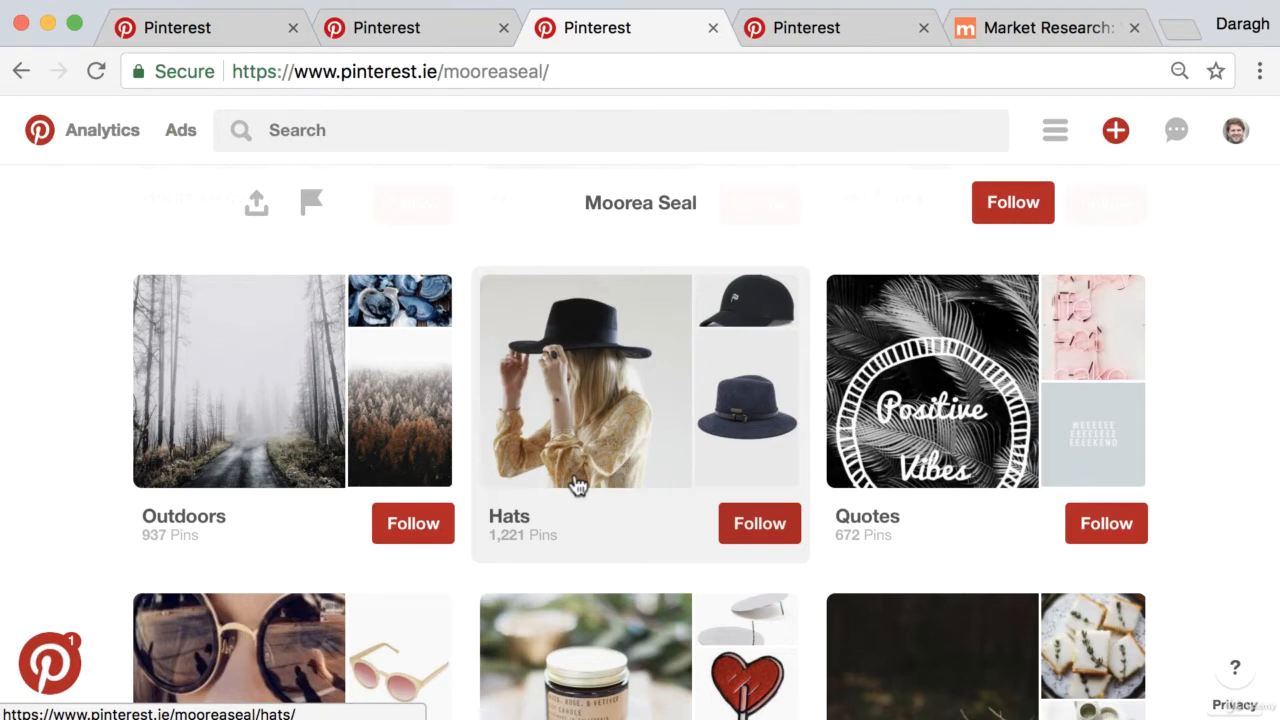
scroll(660, 485, "down", 5)
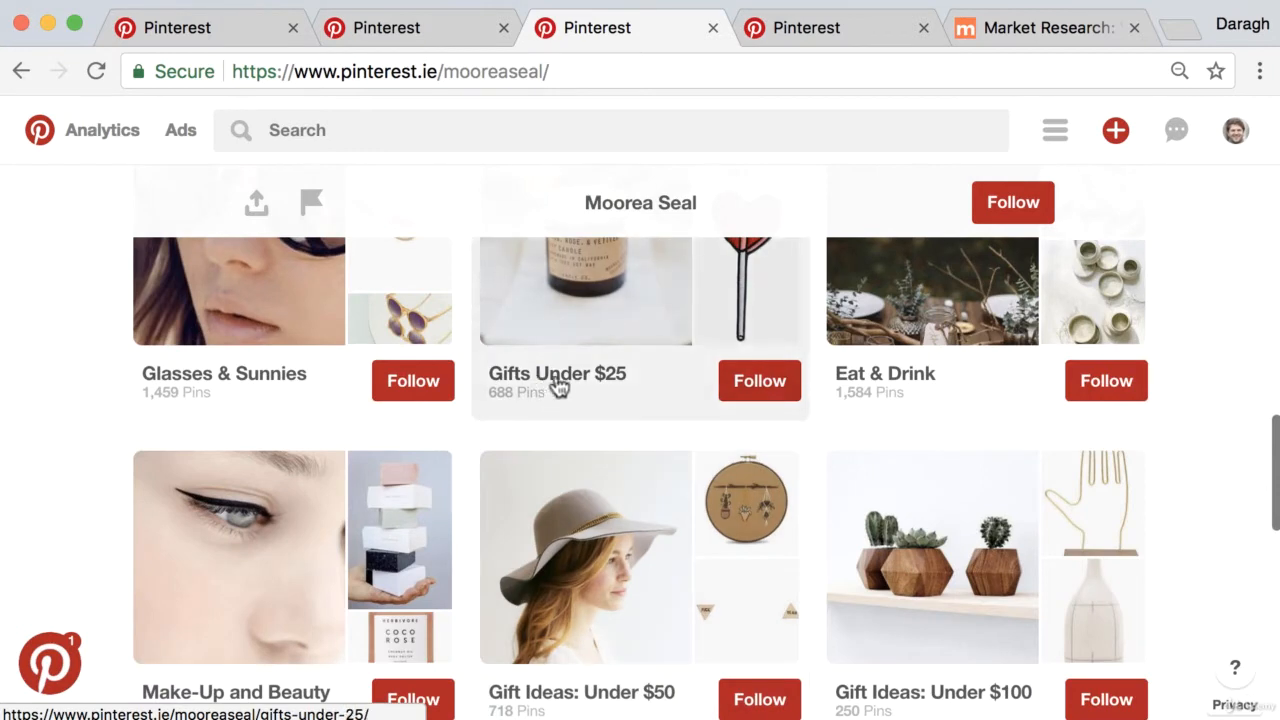
scroll(625, 495, "down", 1)
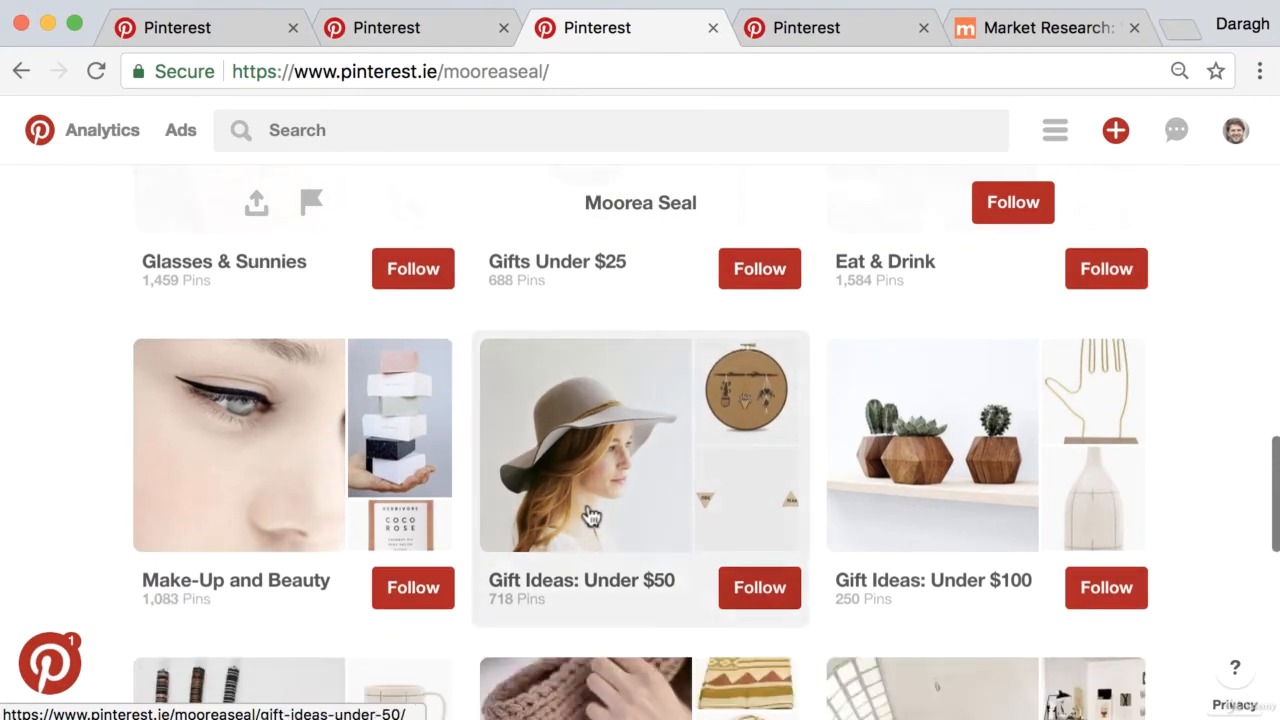
scroll(590, 515, "down", 2)
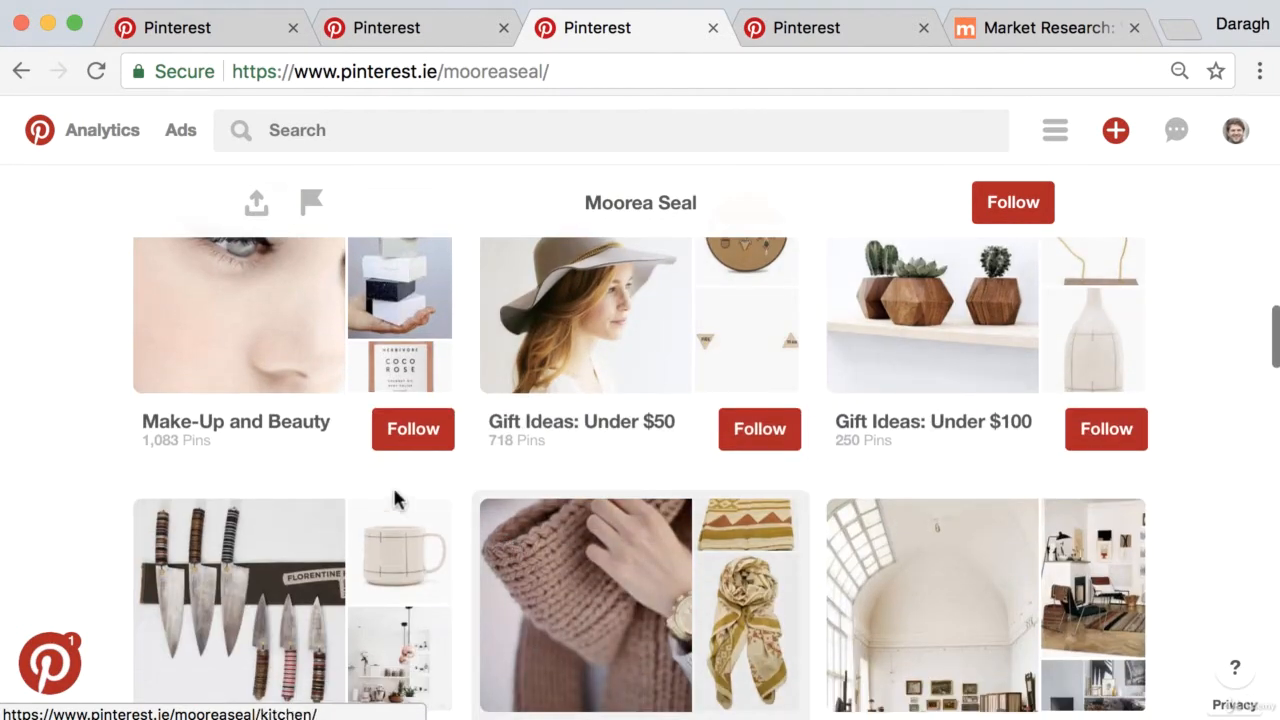
scroll(560, 615, "down", 2)
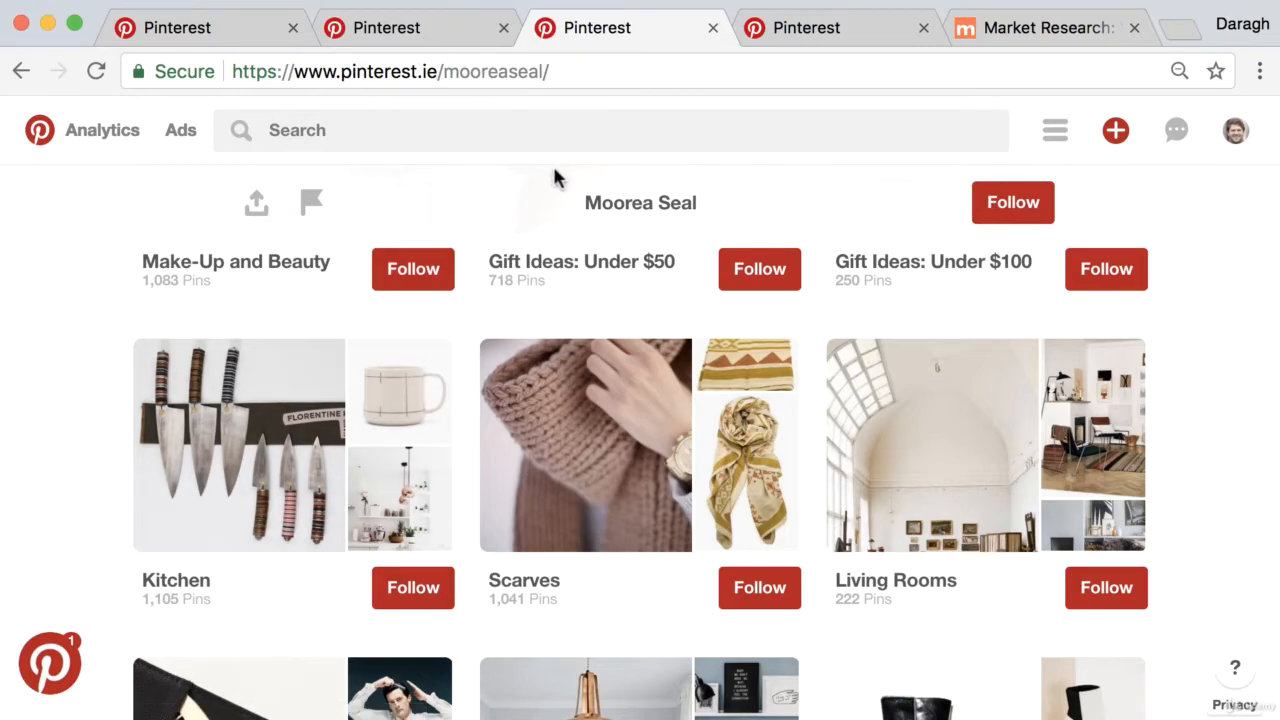
scroll(617, 305, "up", 1)
scroll(616, 306, "up", 10)
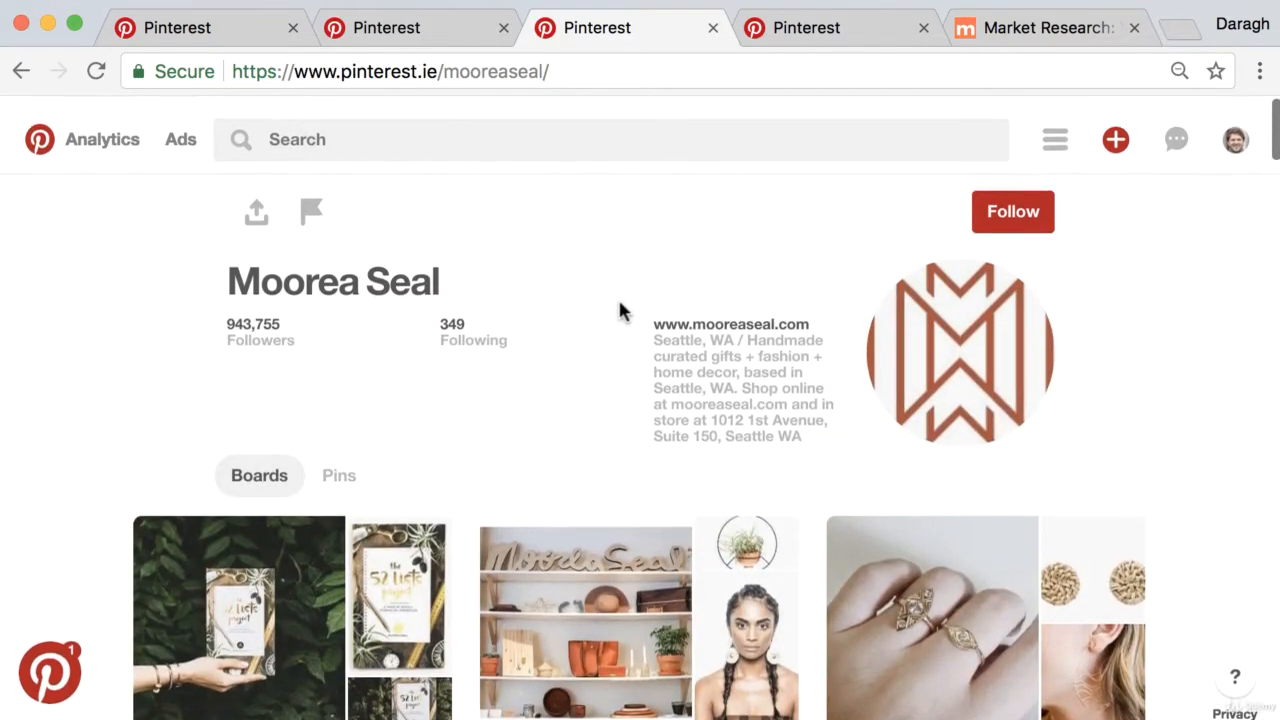
scroll(613, 372, "down", 2)
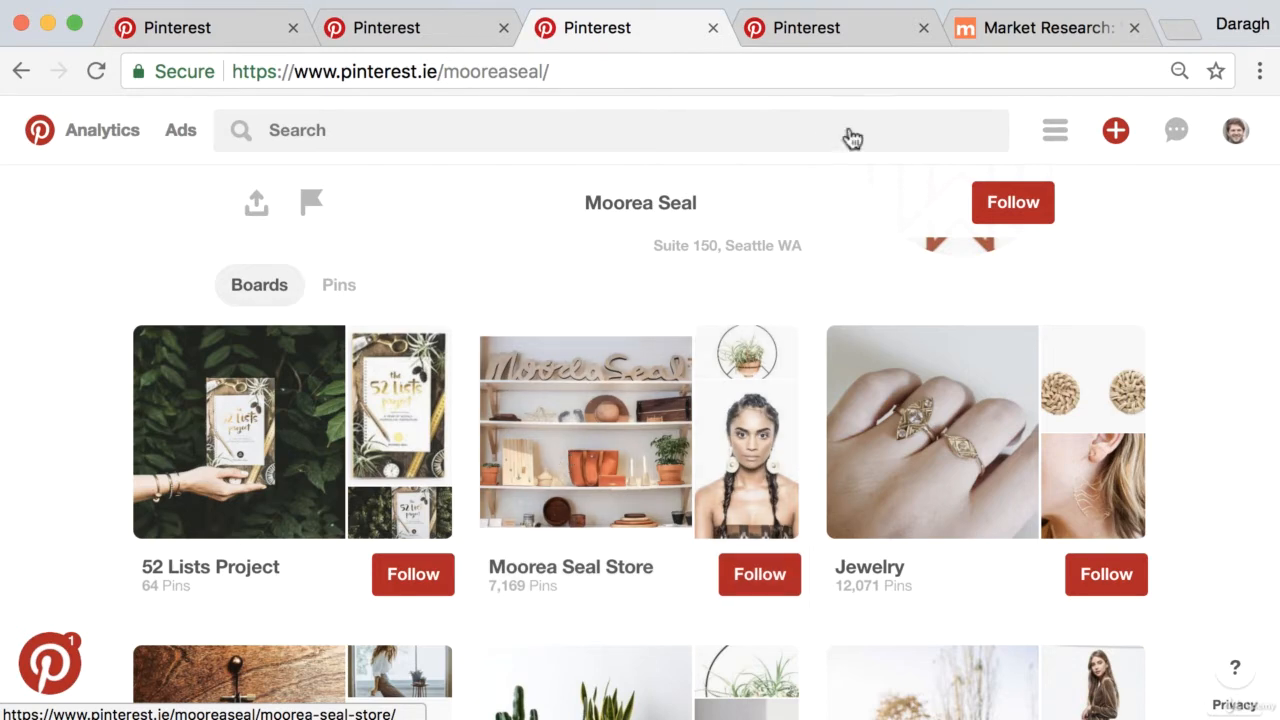
Open the Pinch of Yum profile and review its follower count and recipe boards, such as Recipe Videos, Drinks and Instant Pot Recipes.
left_click(846, 30)
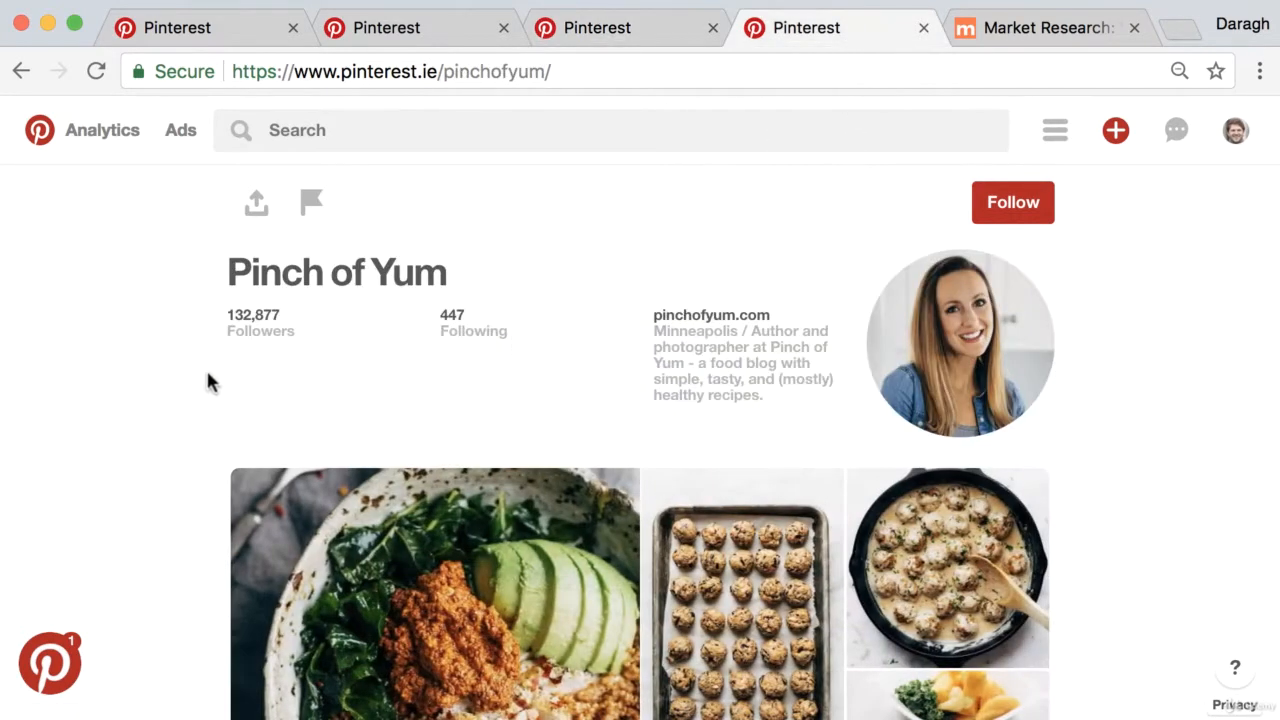
scroll(200, 432, "down", 7)
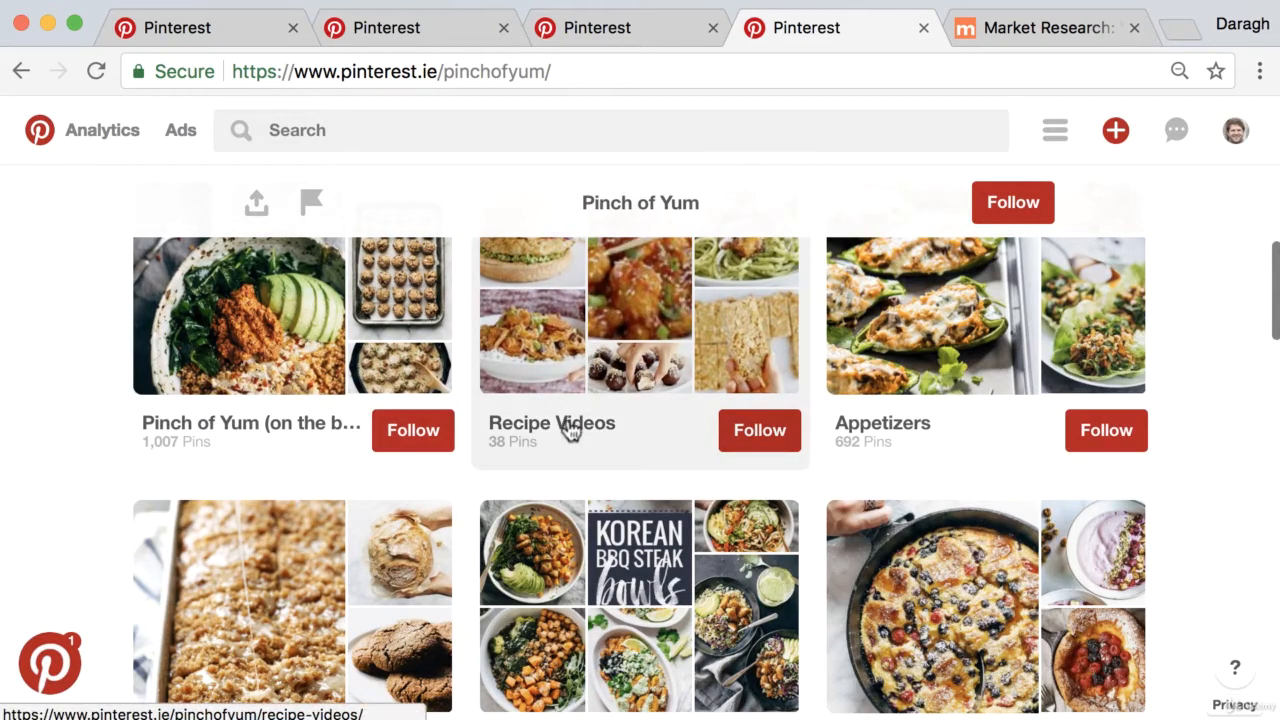
scroll(300, 470, "down", 3)
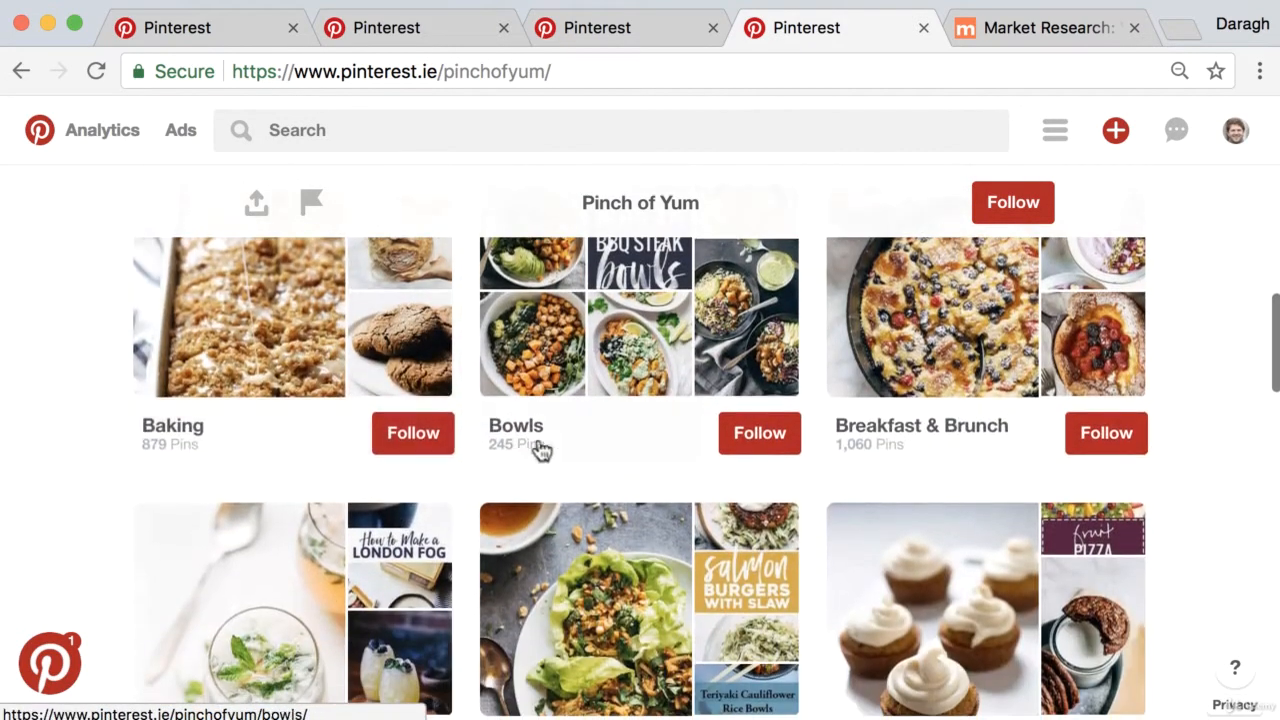
scroll(653, 478, "down", 3)
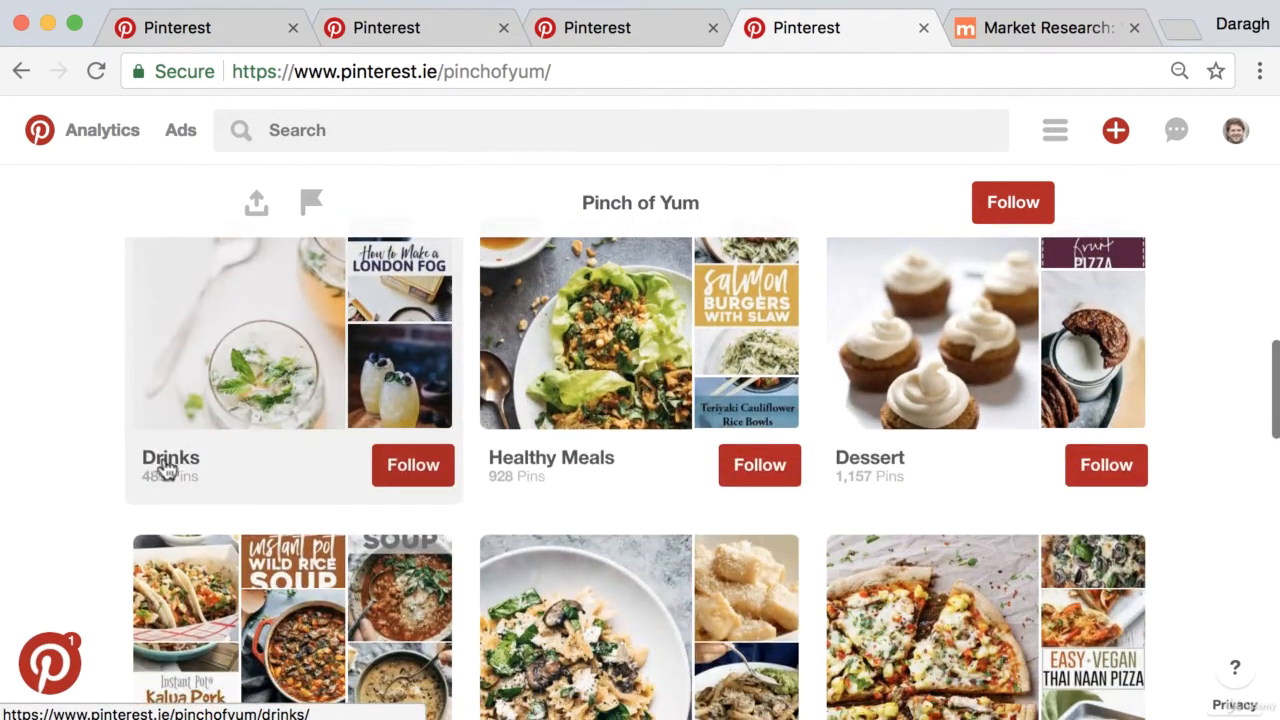
scroll(838, 480, "down", 3)
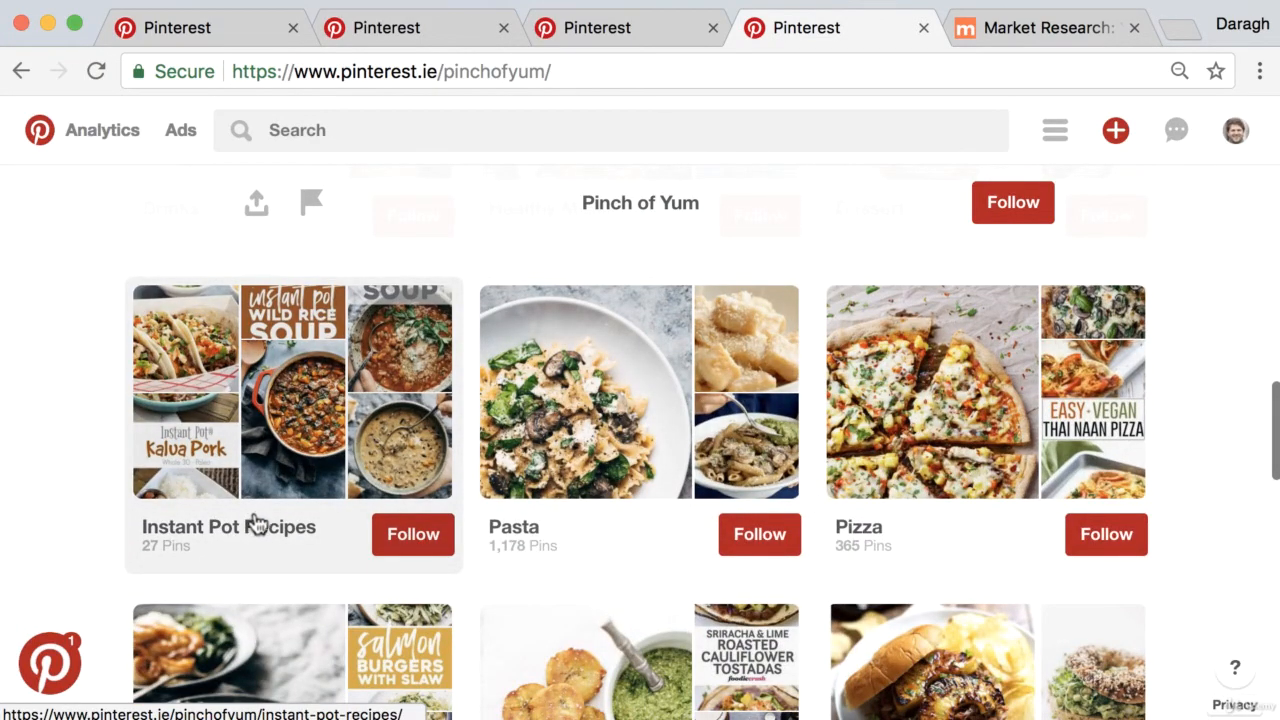
scroll(258, 520, "up", 15)
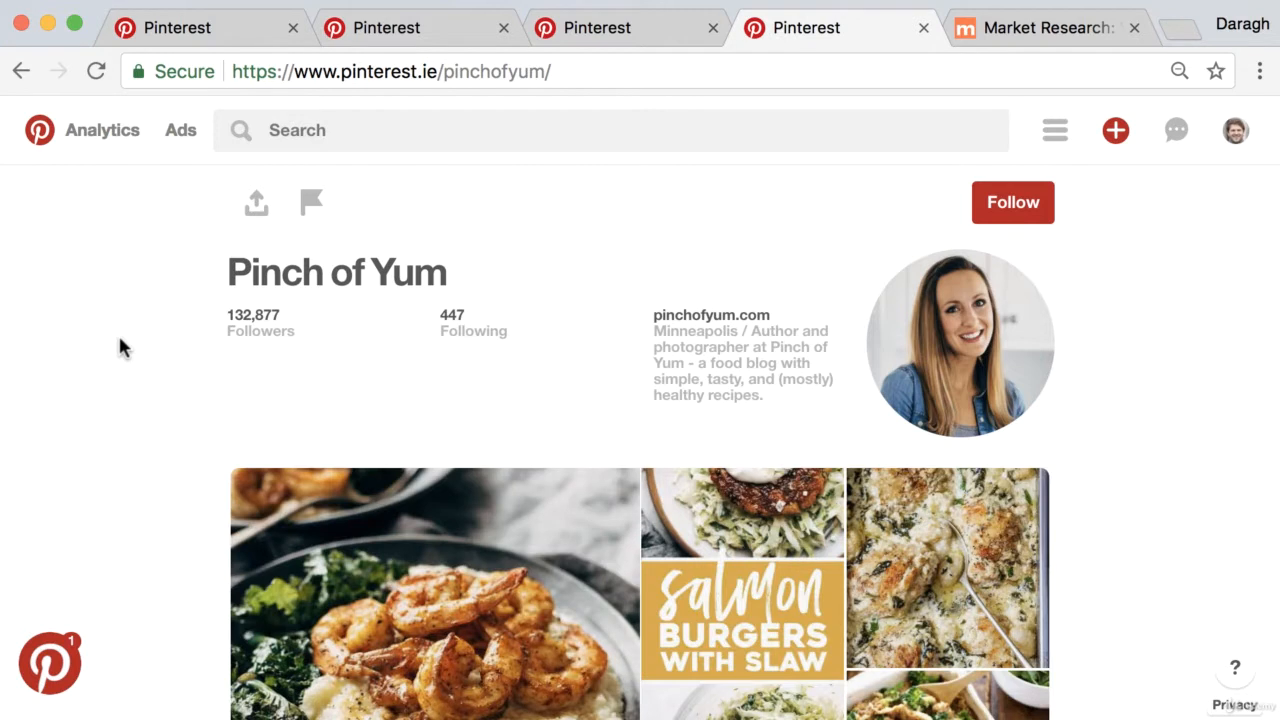
Compare the own empty profile with the digital marketing consultant's profile, checking the consultant's board topics.
left_click(250, 33)
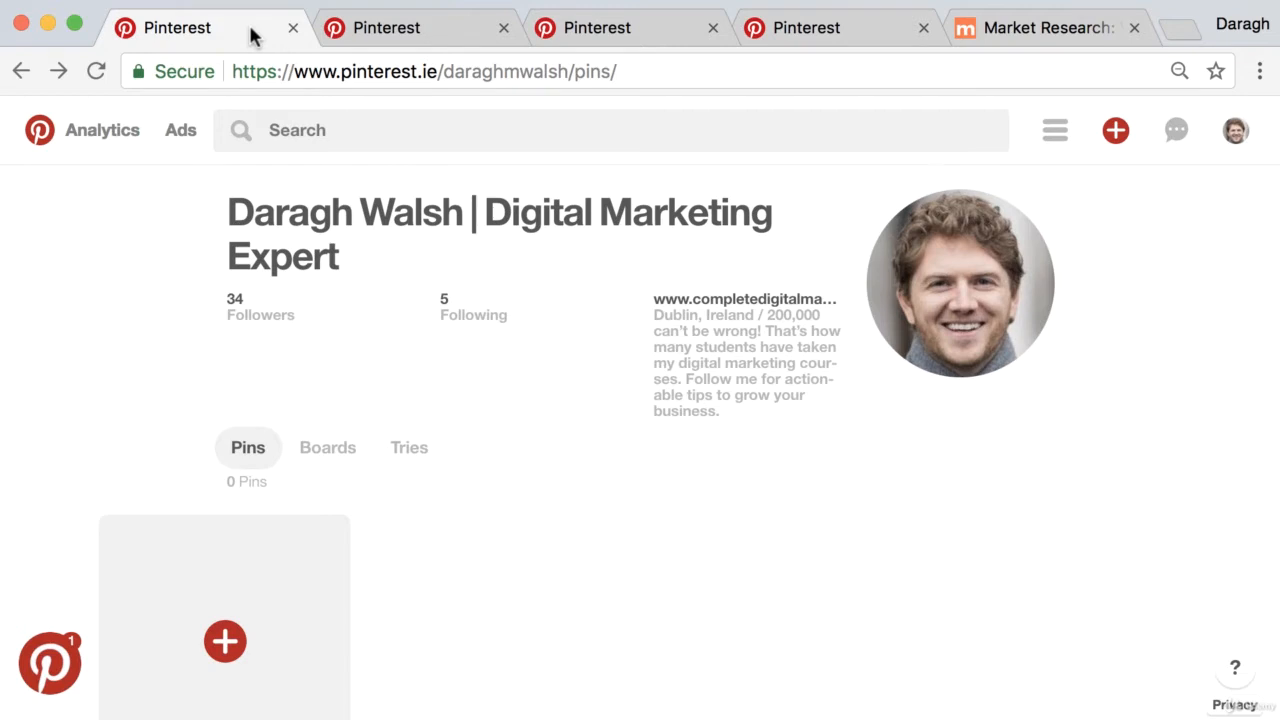
left_click(348, 36)
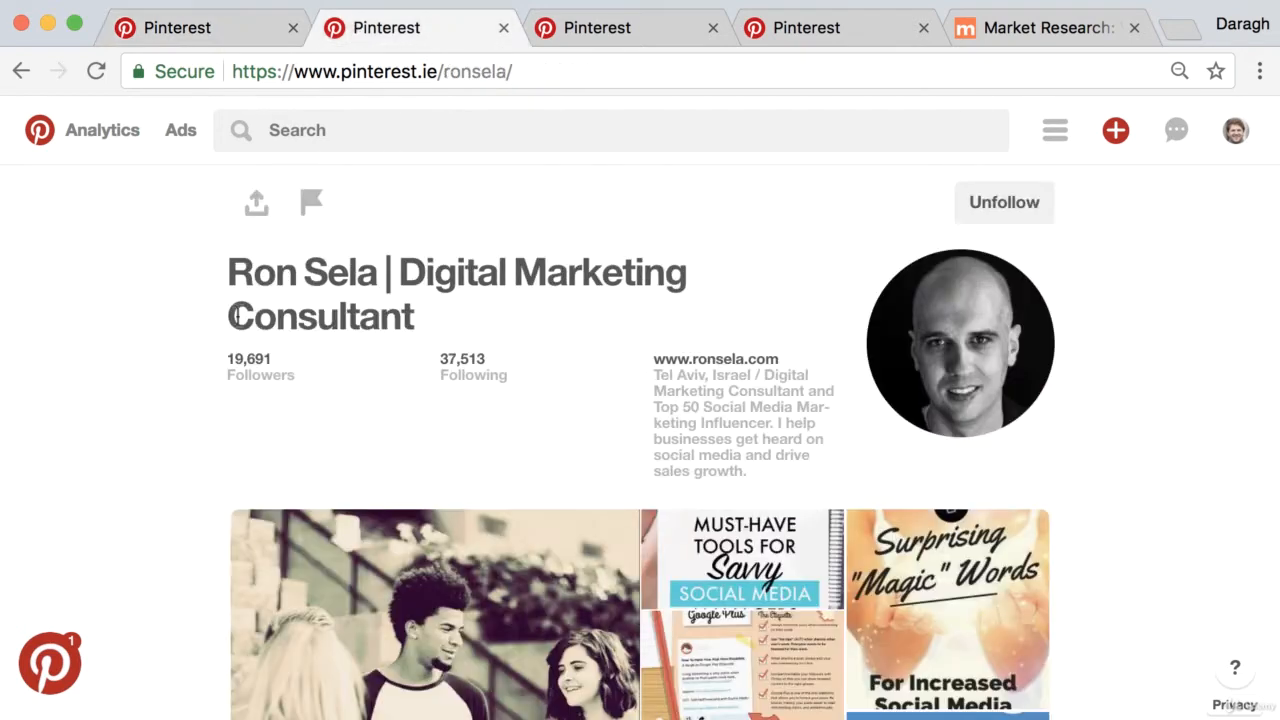
scroll(214, 330, "down", 10)
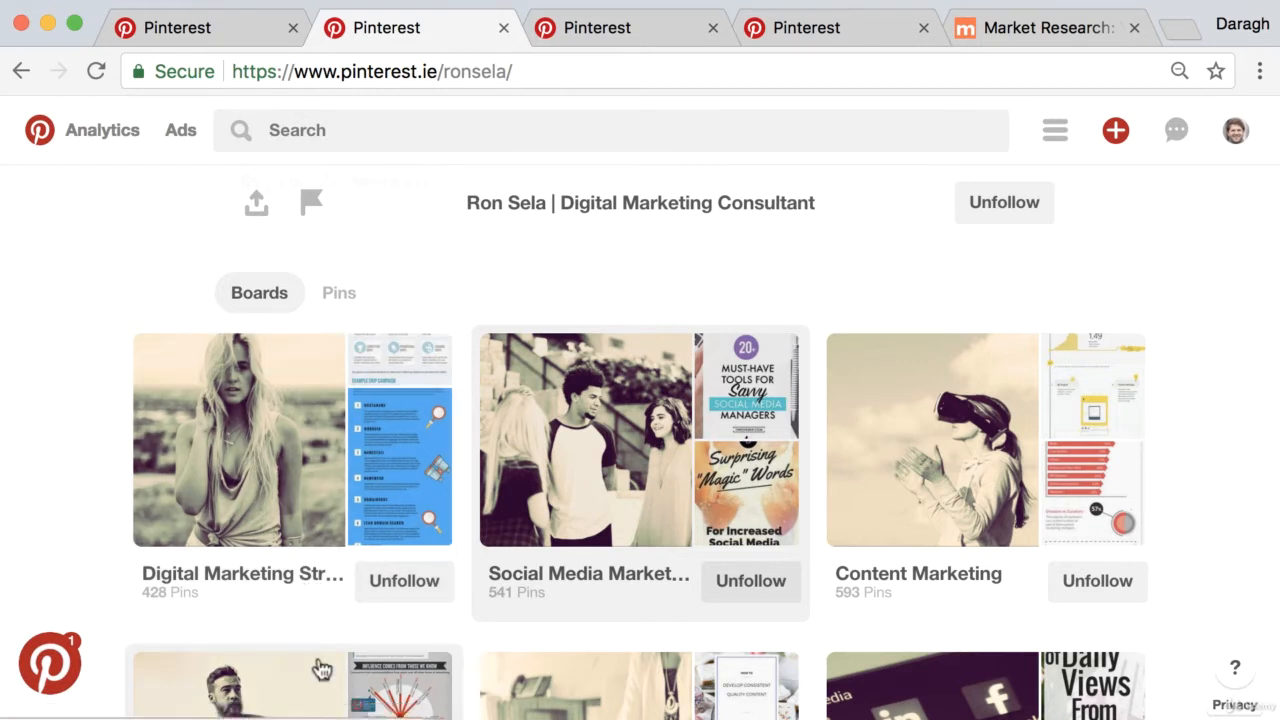
From the own profile, search for "digital marketing" and narrow the results with the Strategy topic.
left_click(248, 31)
left_click(317, 140)
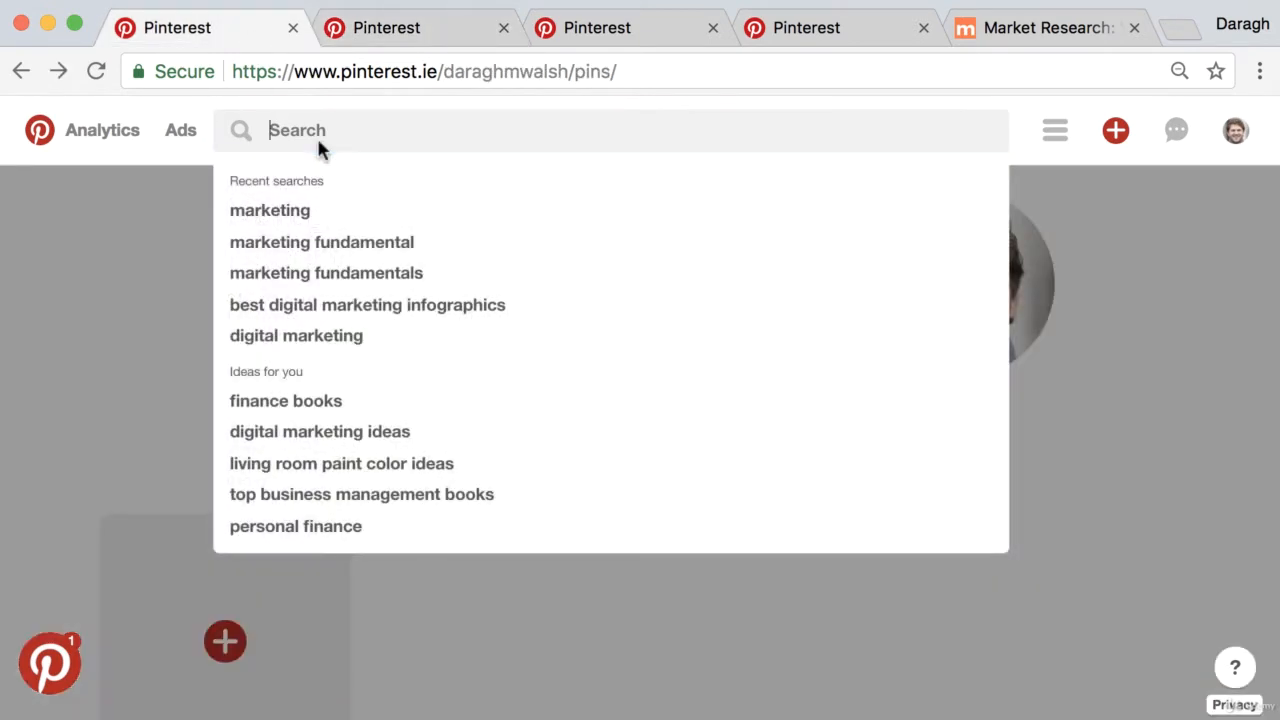
type("Dii")
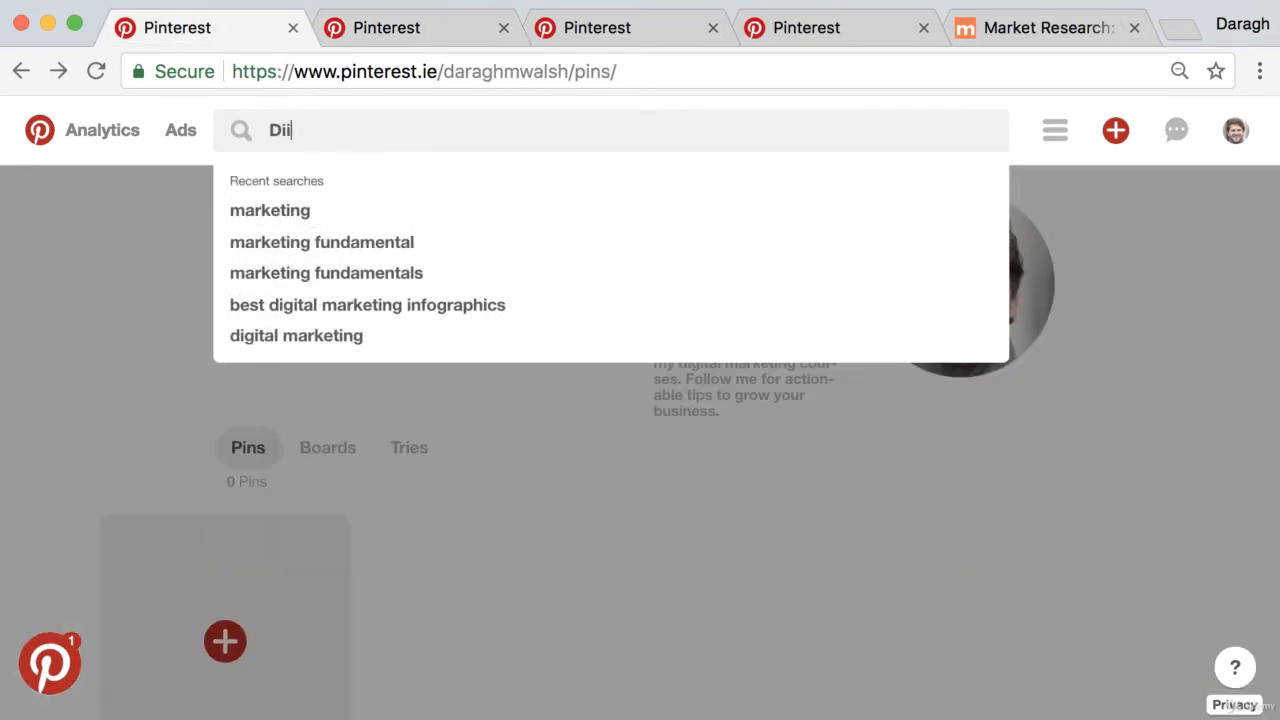
key("BackSpace")
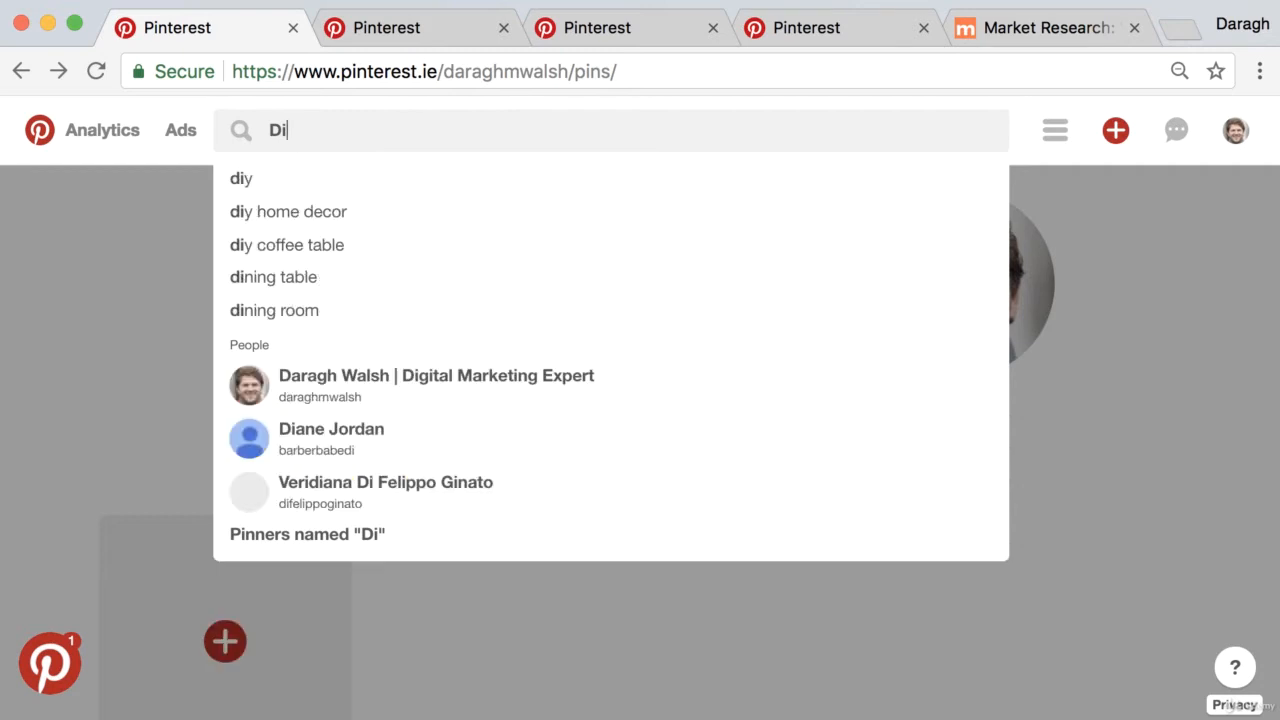
type("gital marketing")
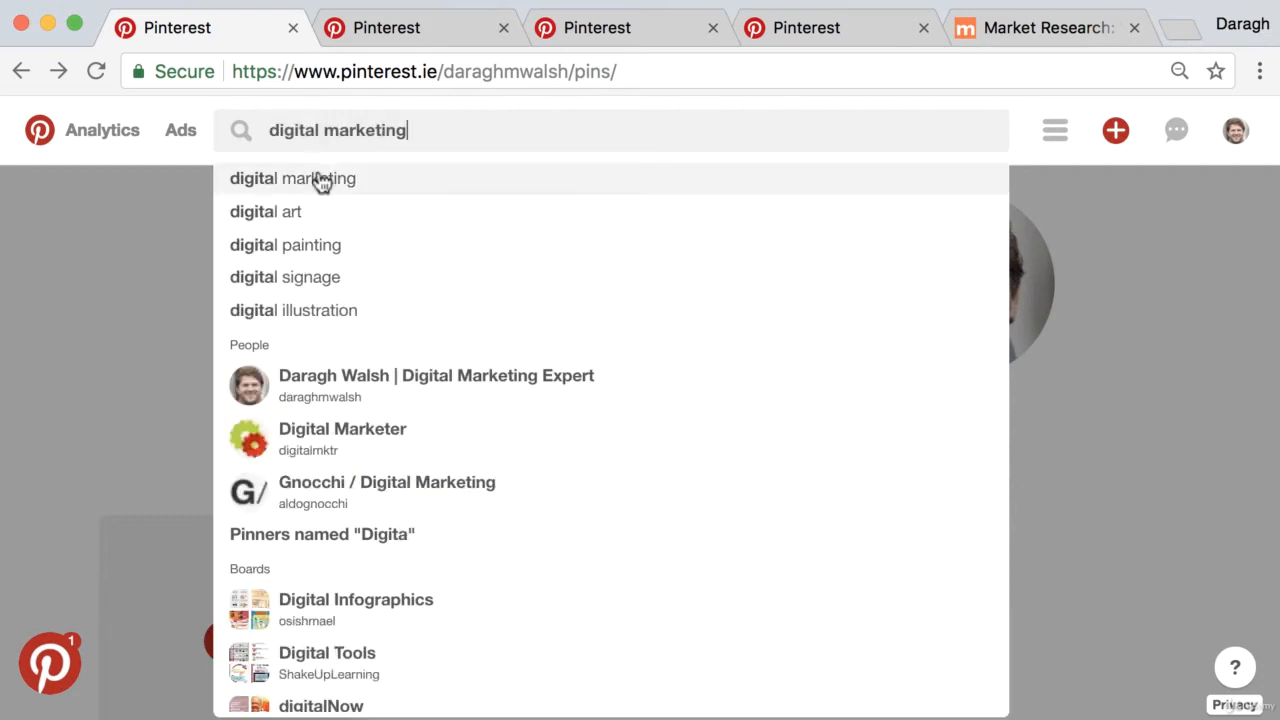
left_click(320, 178)
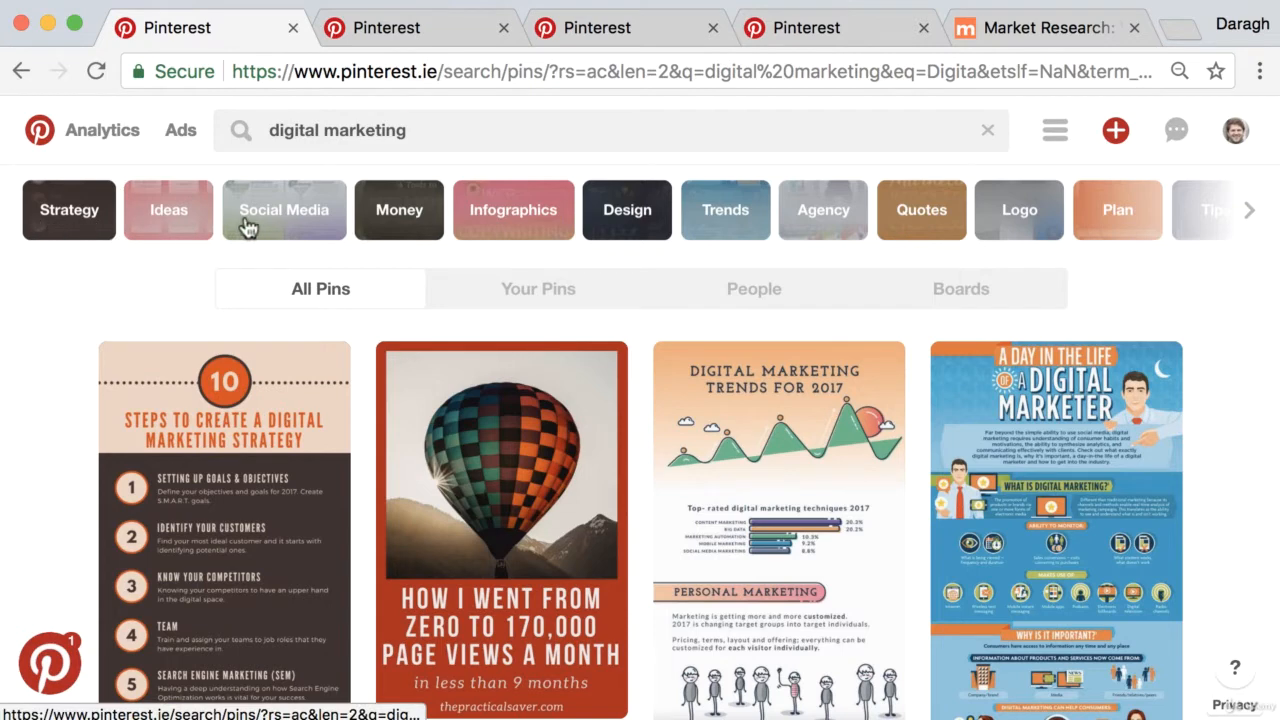
left_click(72, 222)
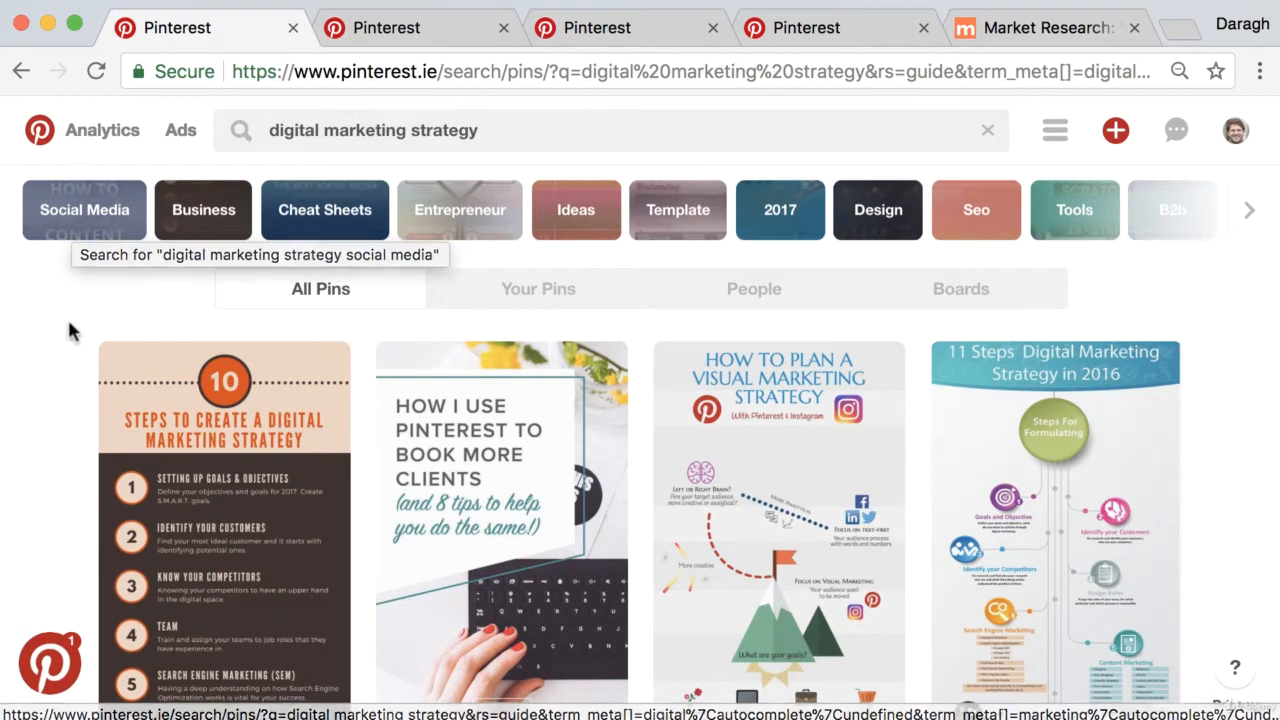
Limit the "digital marketing strategy" results to boards and look over the matching boards and search suggestions.
left_click(970, 290)
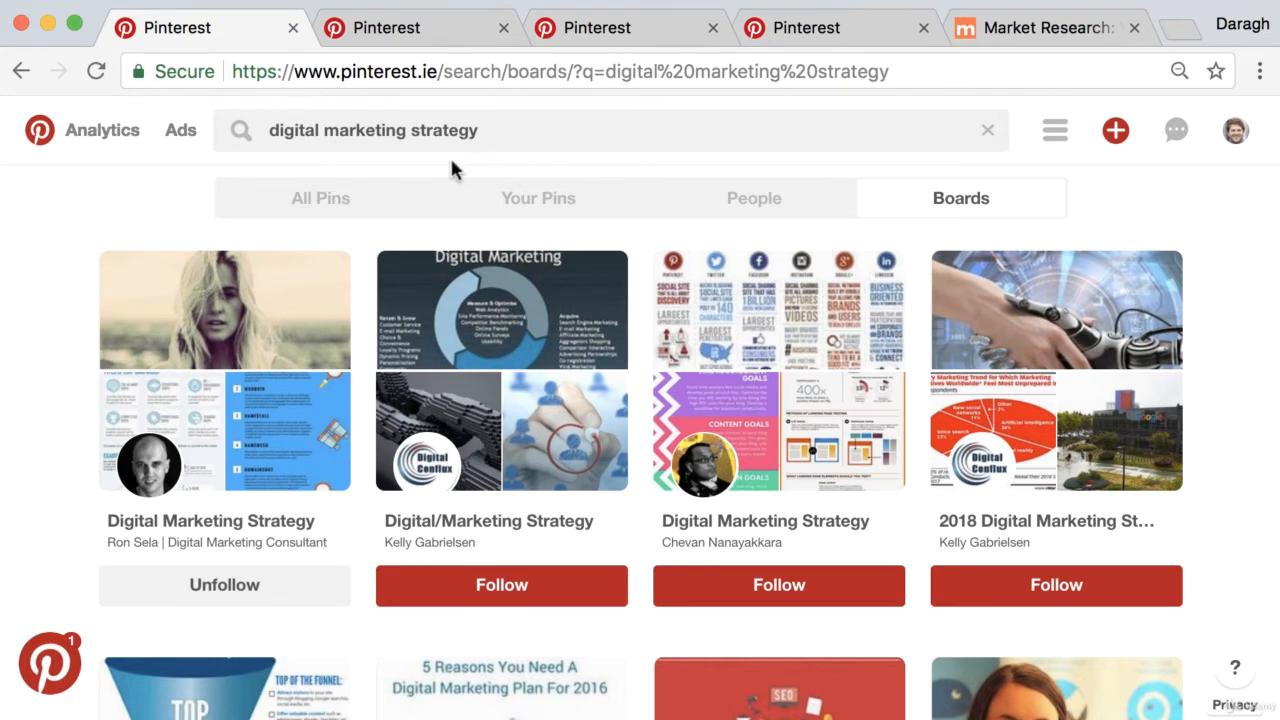
scroll(449, 158, "down", 1)
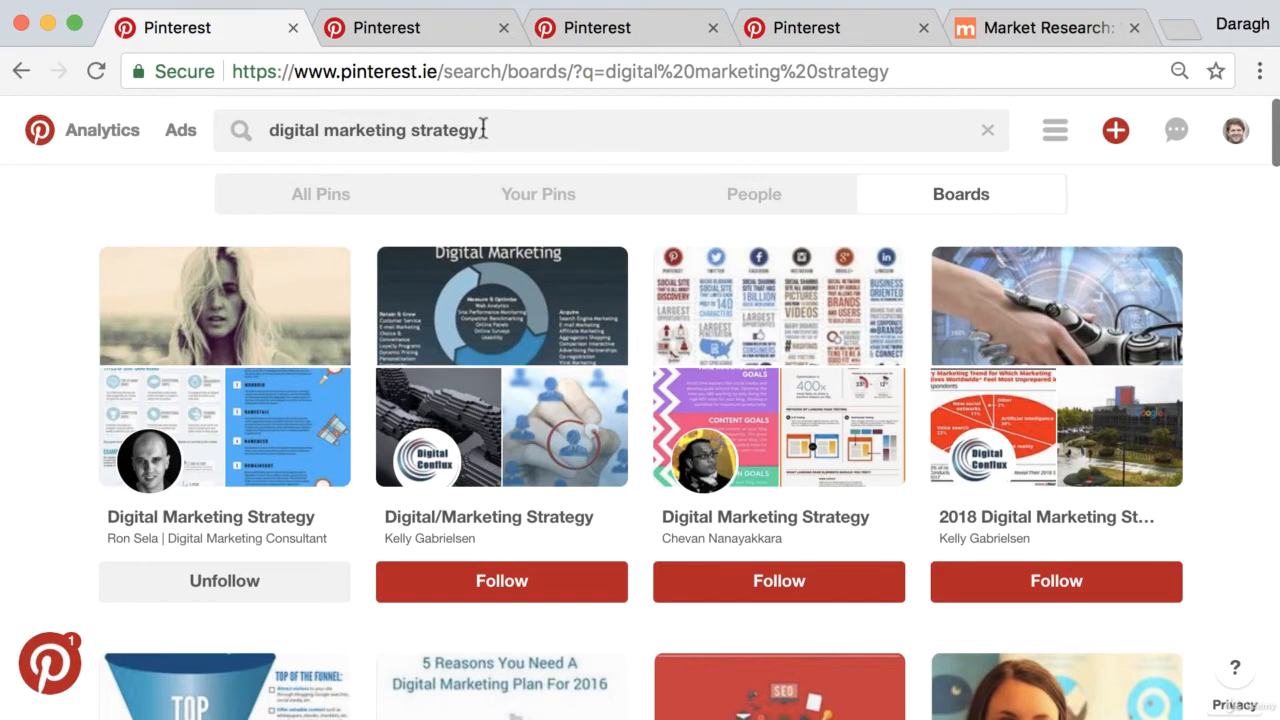
left_click_drag(483, 130, 410, 130)
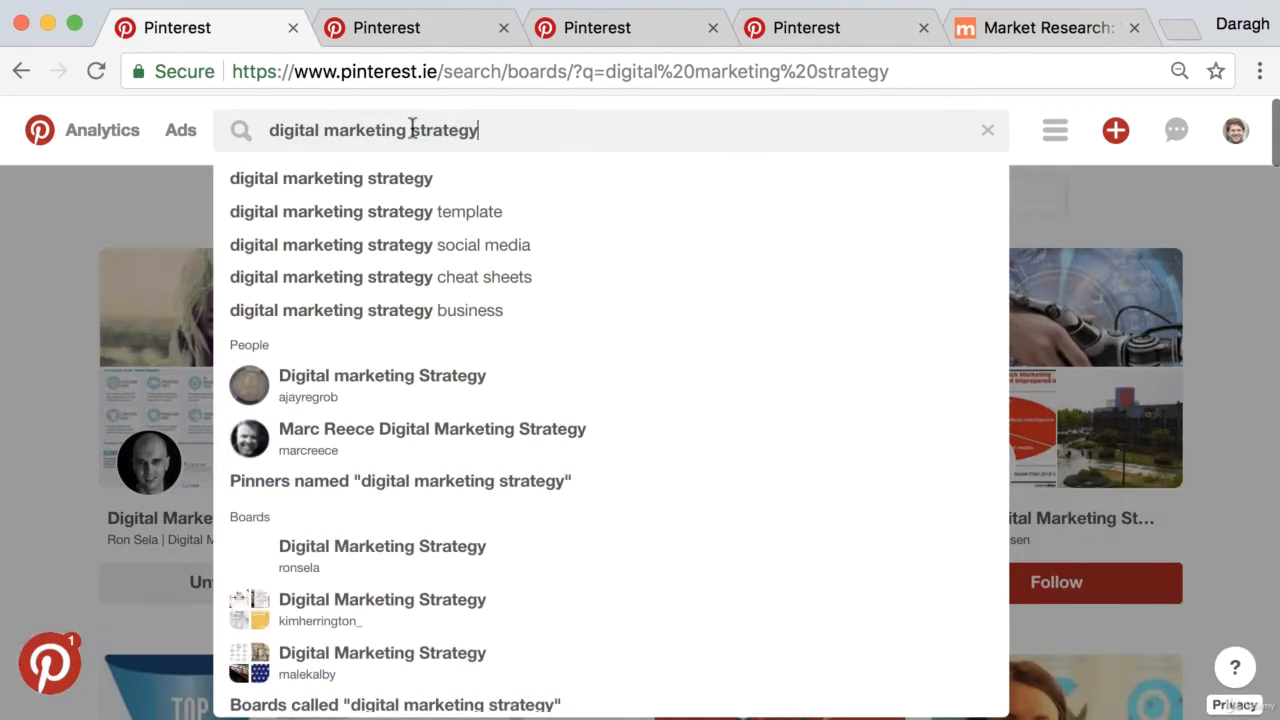
scroll(410, 130, "down", 2)
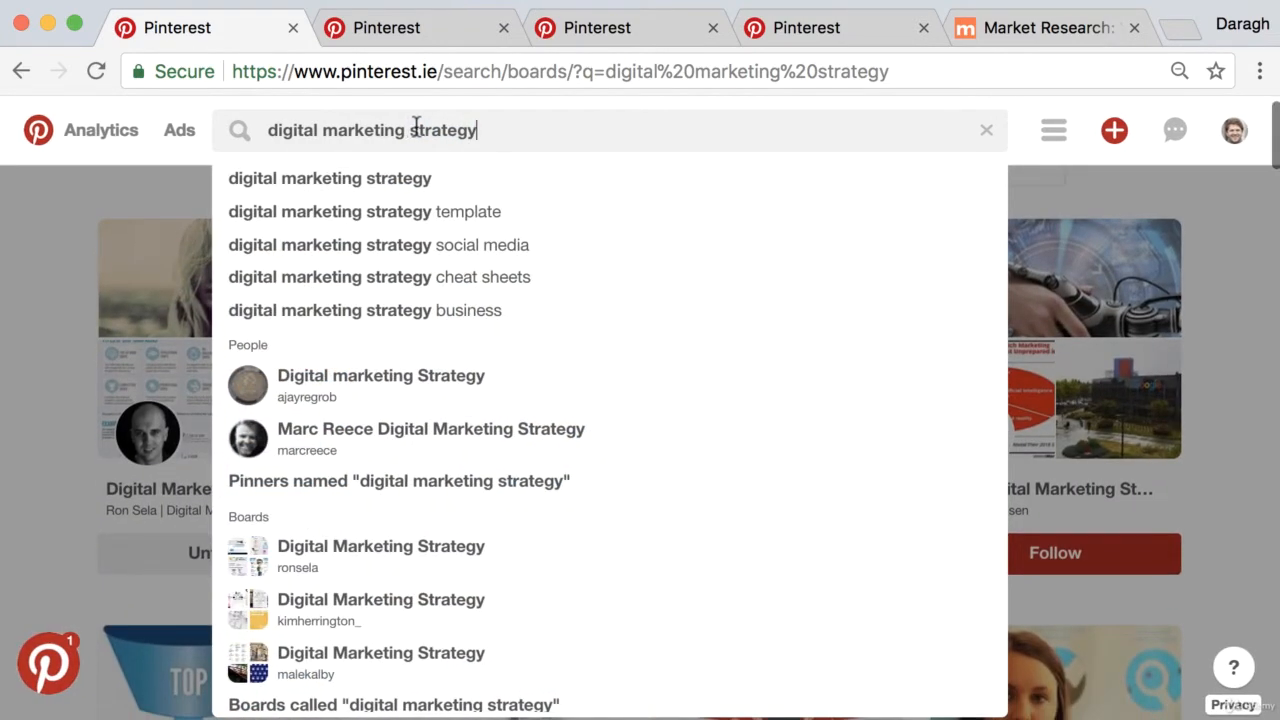
left_click(70, 268)
scroll(720, 200, "up", 3)
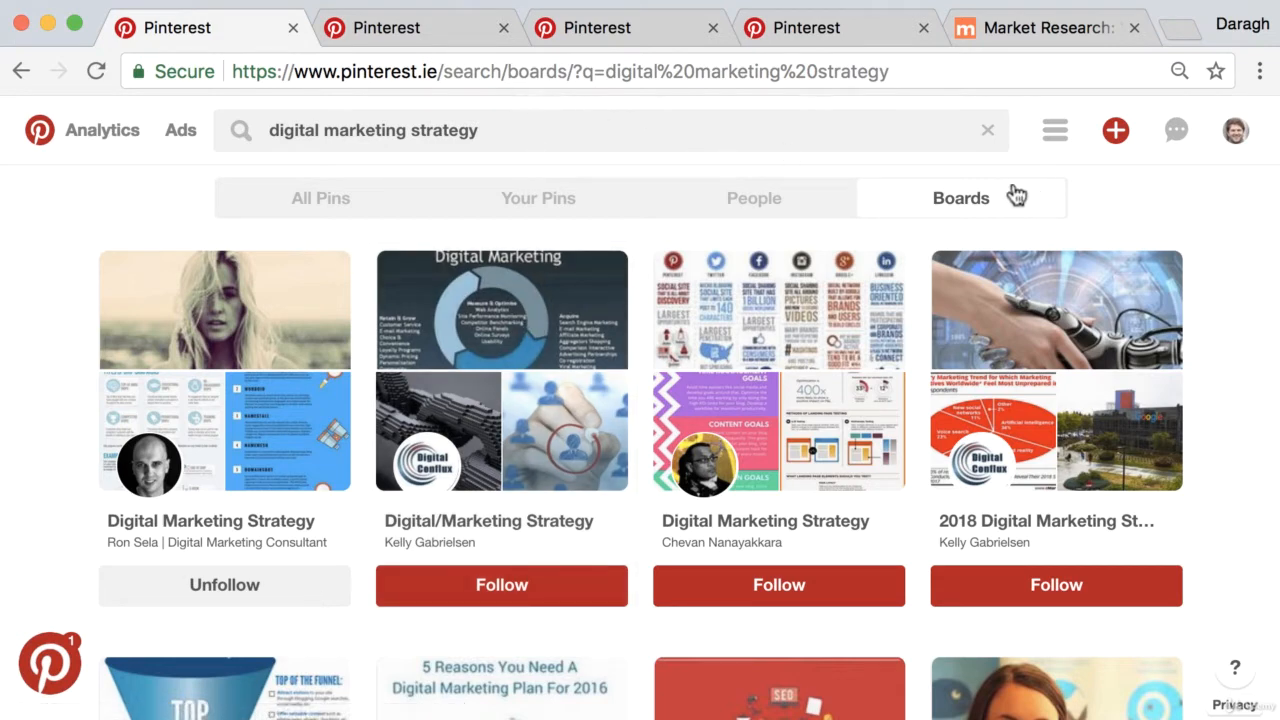
mouse_move(1234, 138)
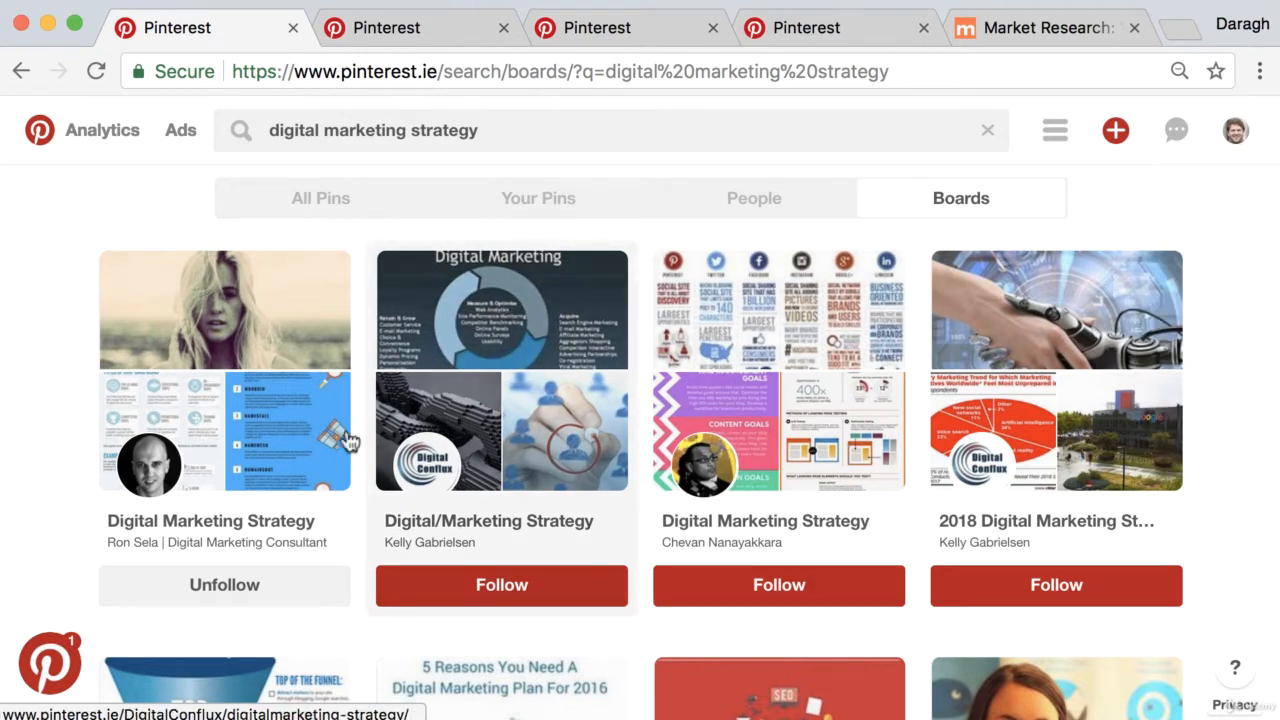
Open the digital marketing consultant's Digital Marketing Strategy board and examine its title, follower count and description.
left_click(220, 483)
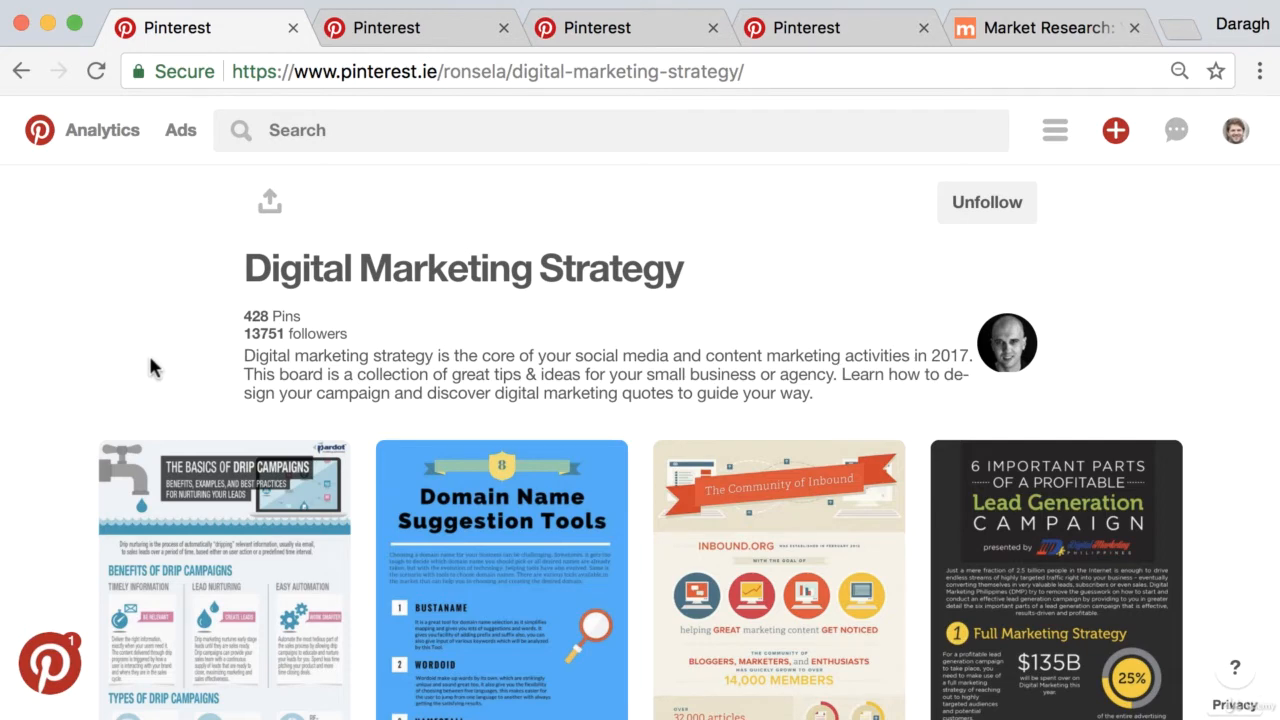
scroll(157, 368, "down", 3)
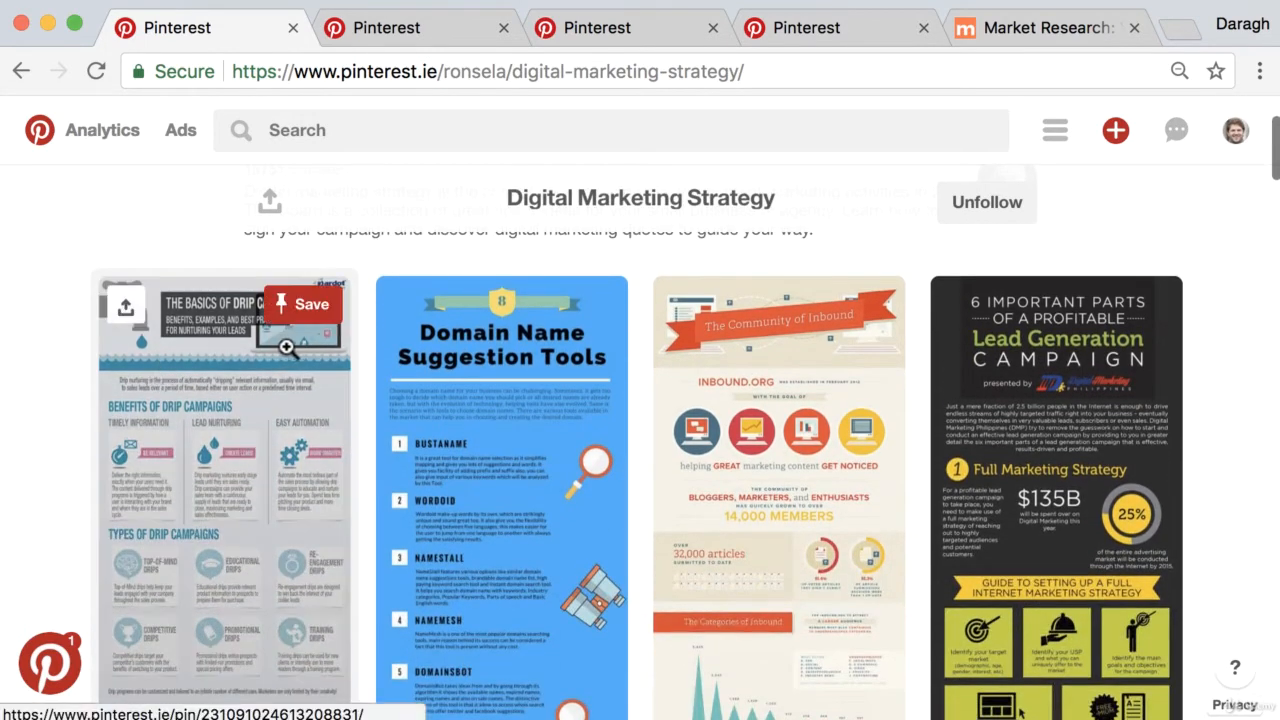
scroll(300, 347, "up", 3)
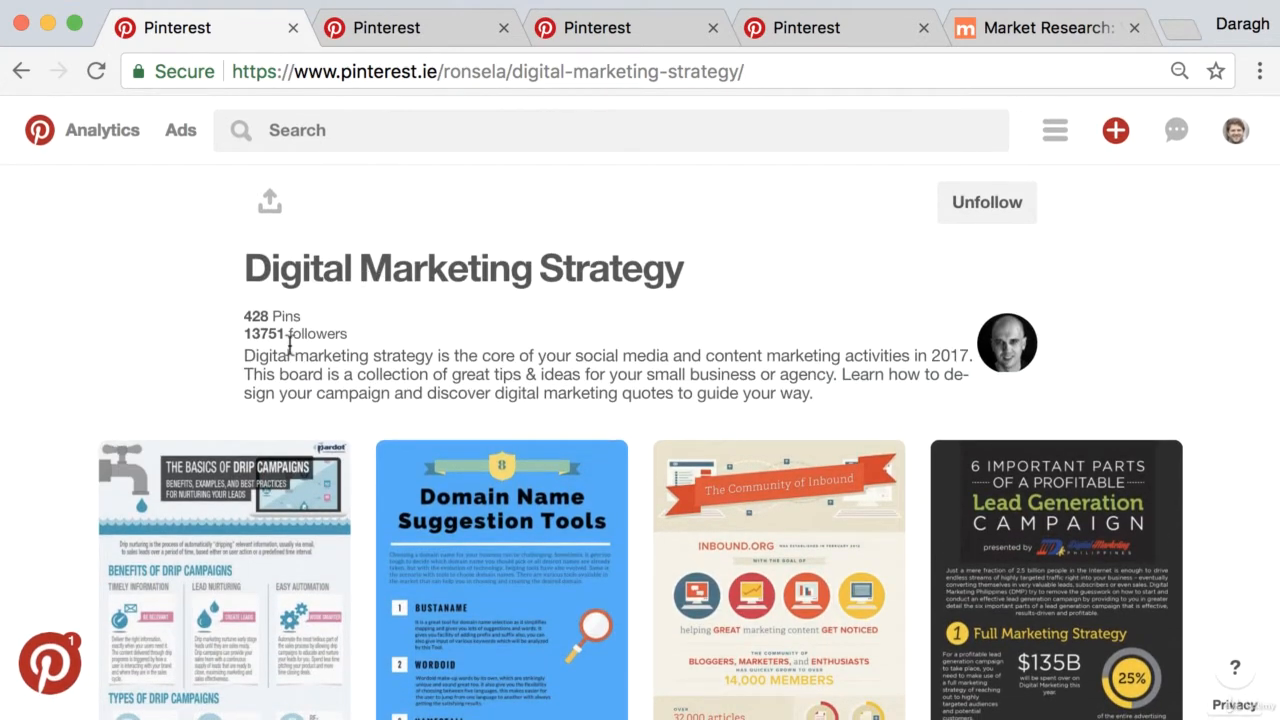
scroll(292, 338, "down", 1)
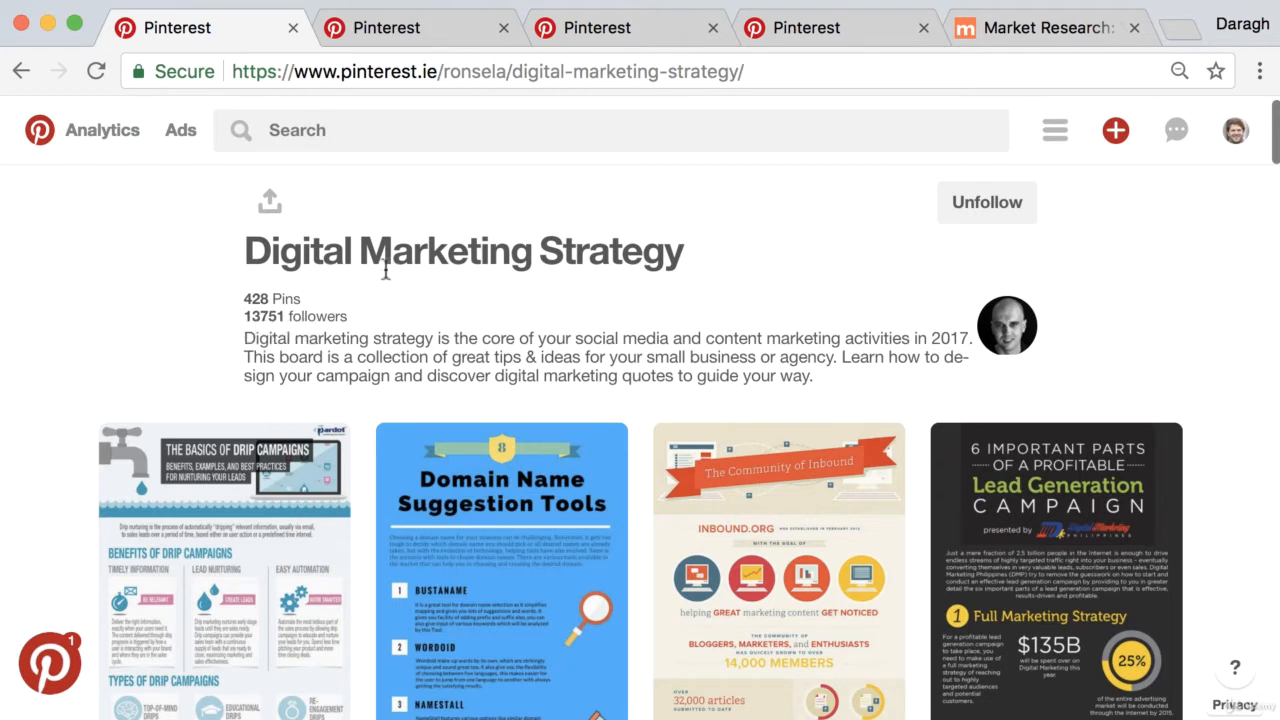
left_click_drag(246, 252, 681, 256)
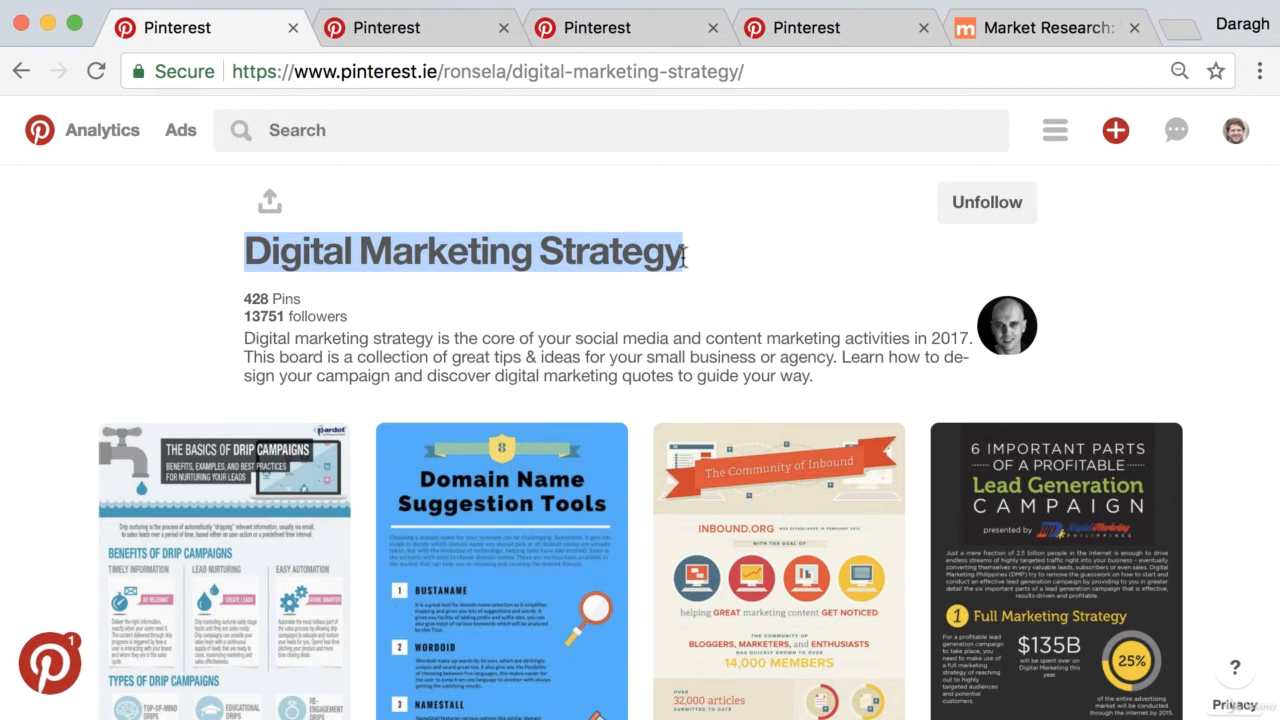
left_click(160, 358)
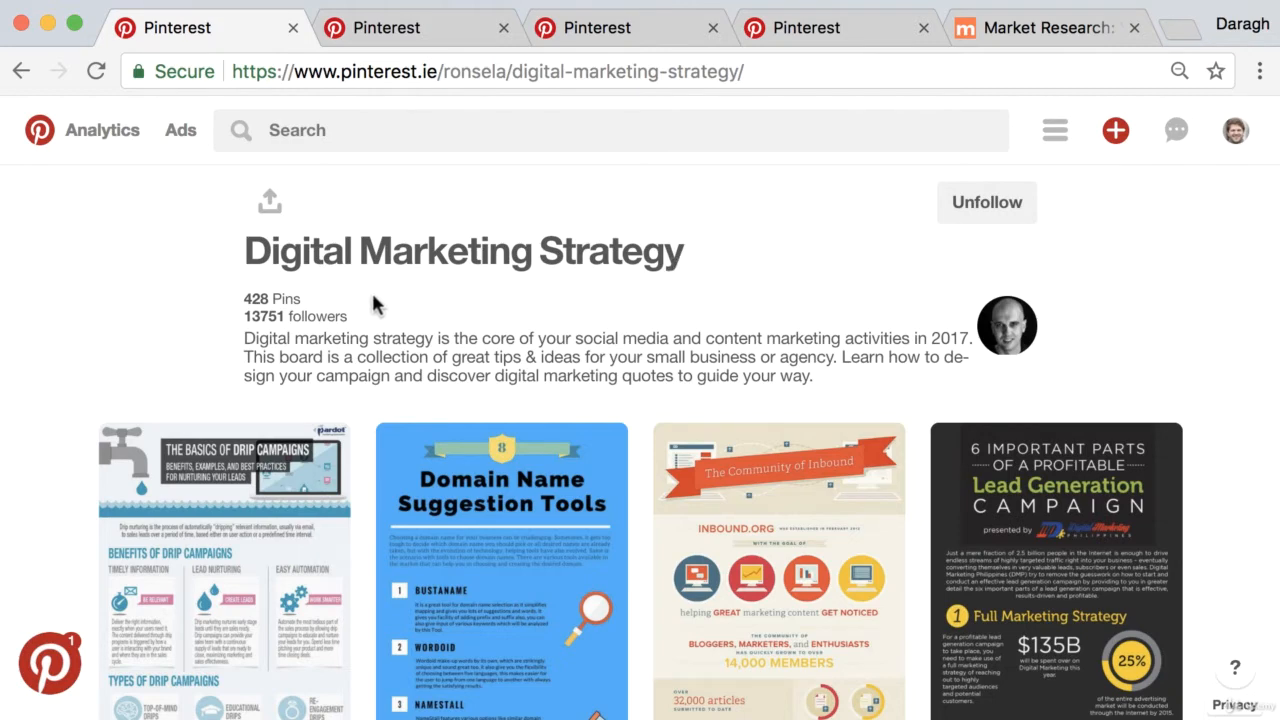
Review the kinds of pins collected on the Digital Marketing Strategy board, from drip campaigns to SEO infographics.
scroll(125, 330, "down", 5)
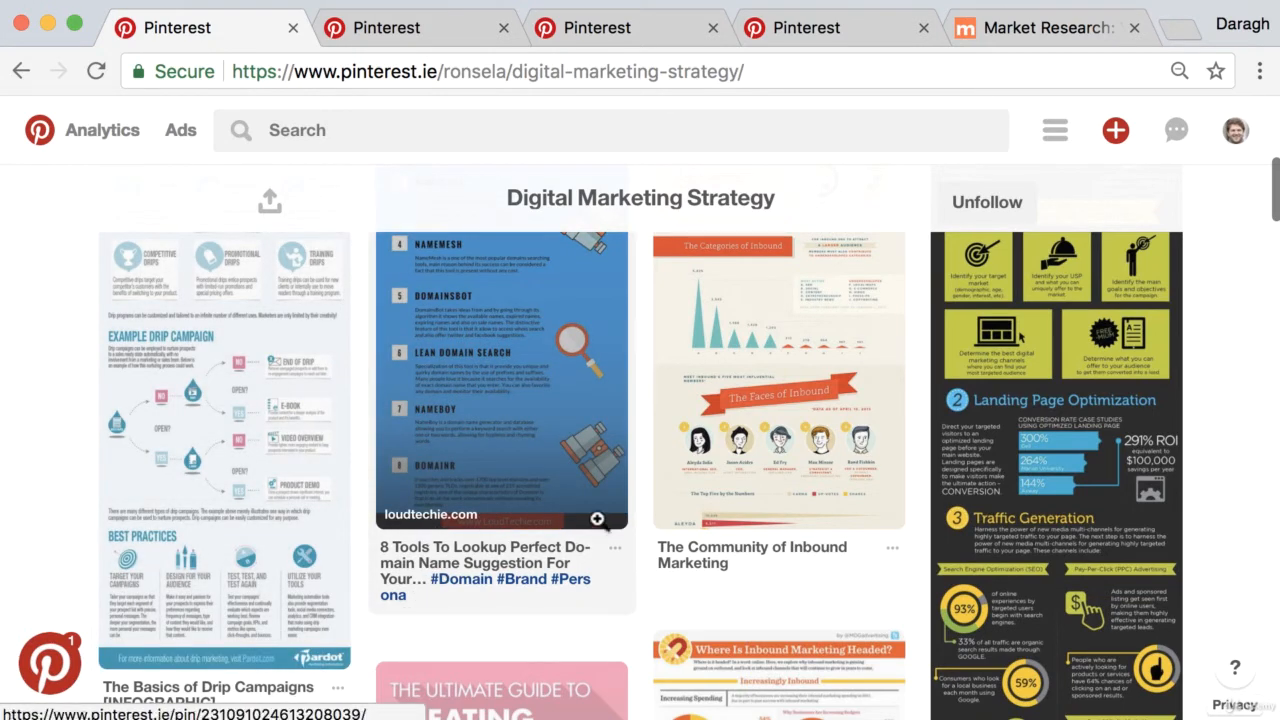
scroll(985, 535, "down", 3)
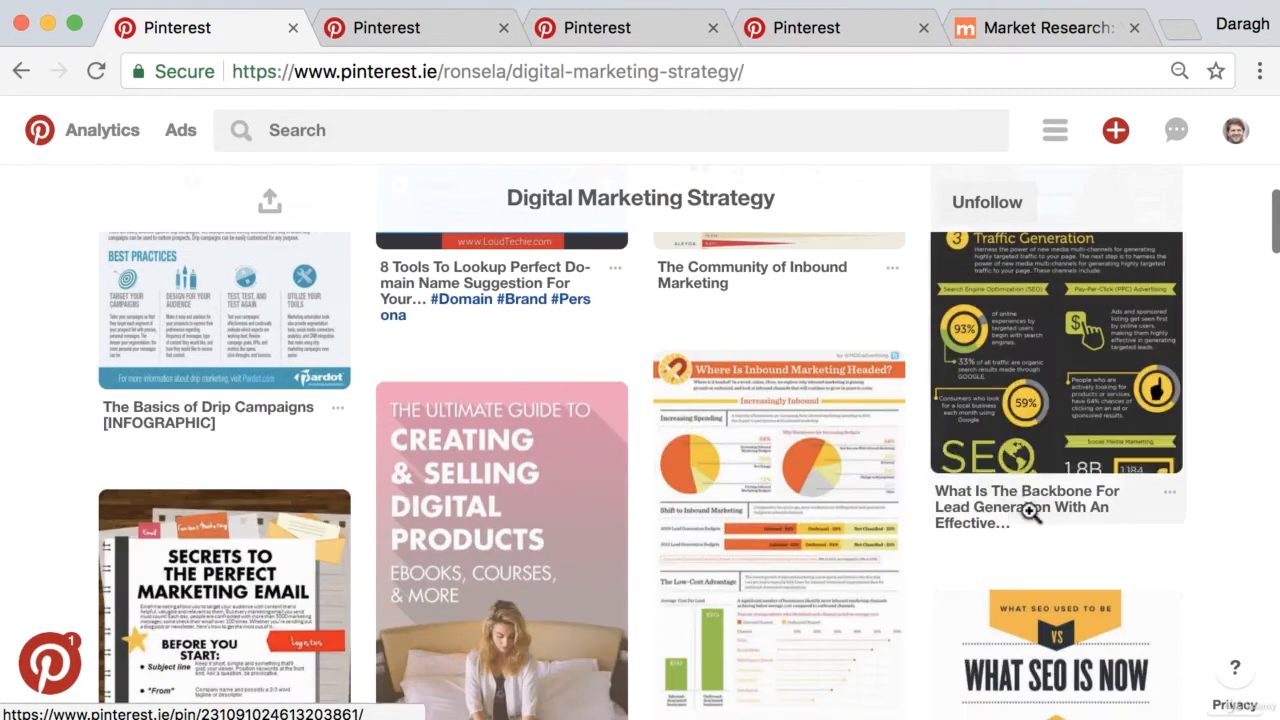
scroll(834, 551, "down", 5)
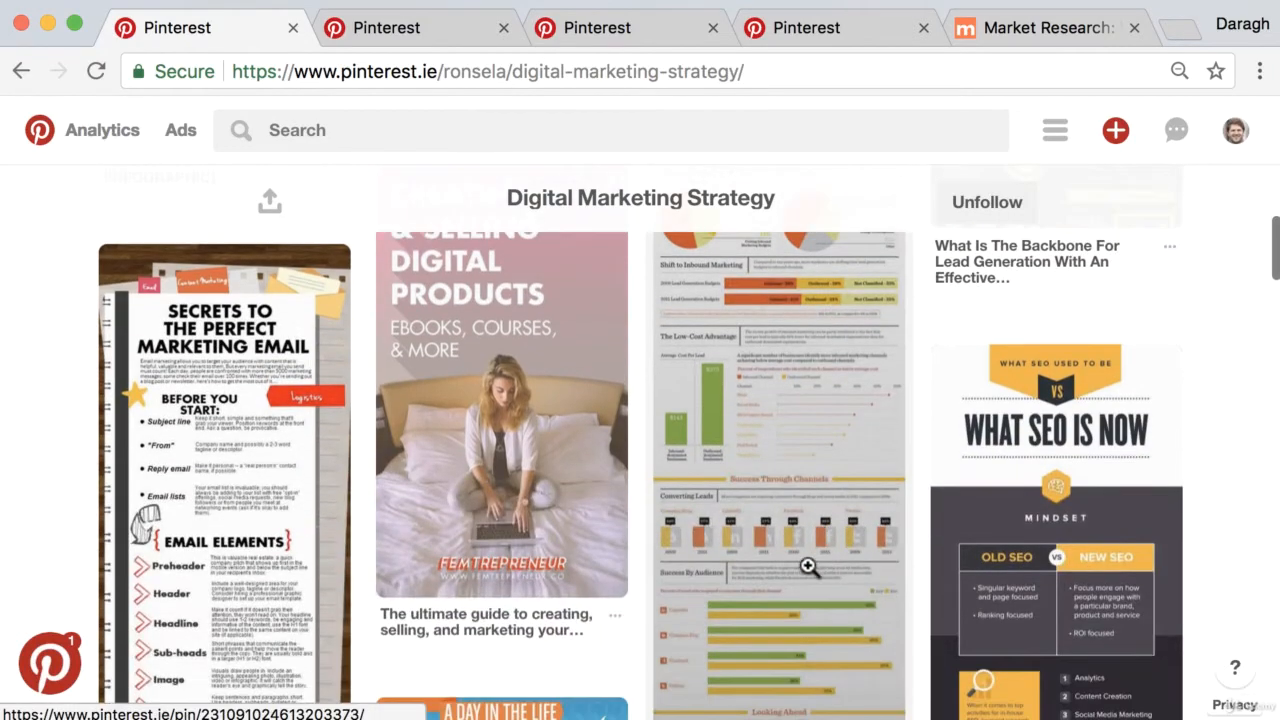
scroll(805, 570, "down", 1)
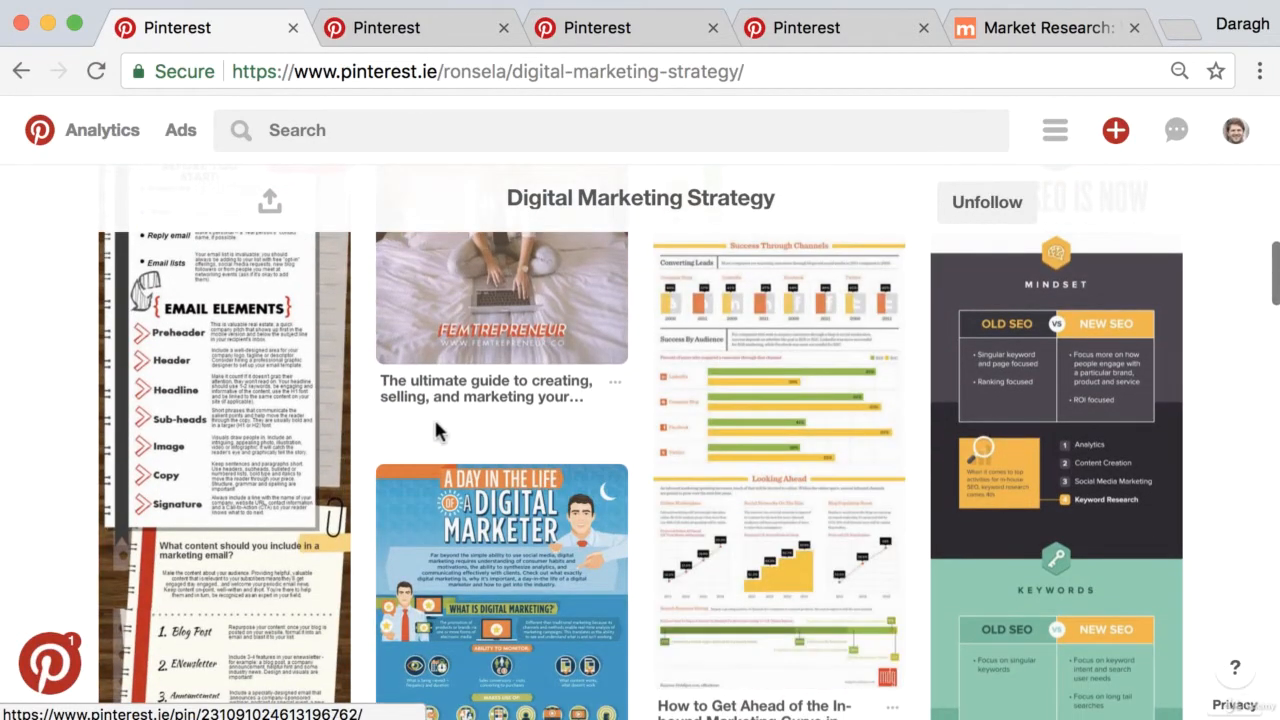
scroll(257, 400, "up", 10)
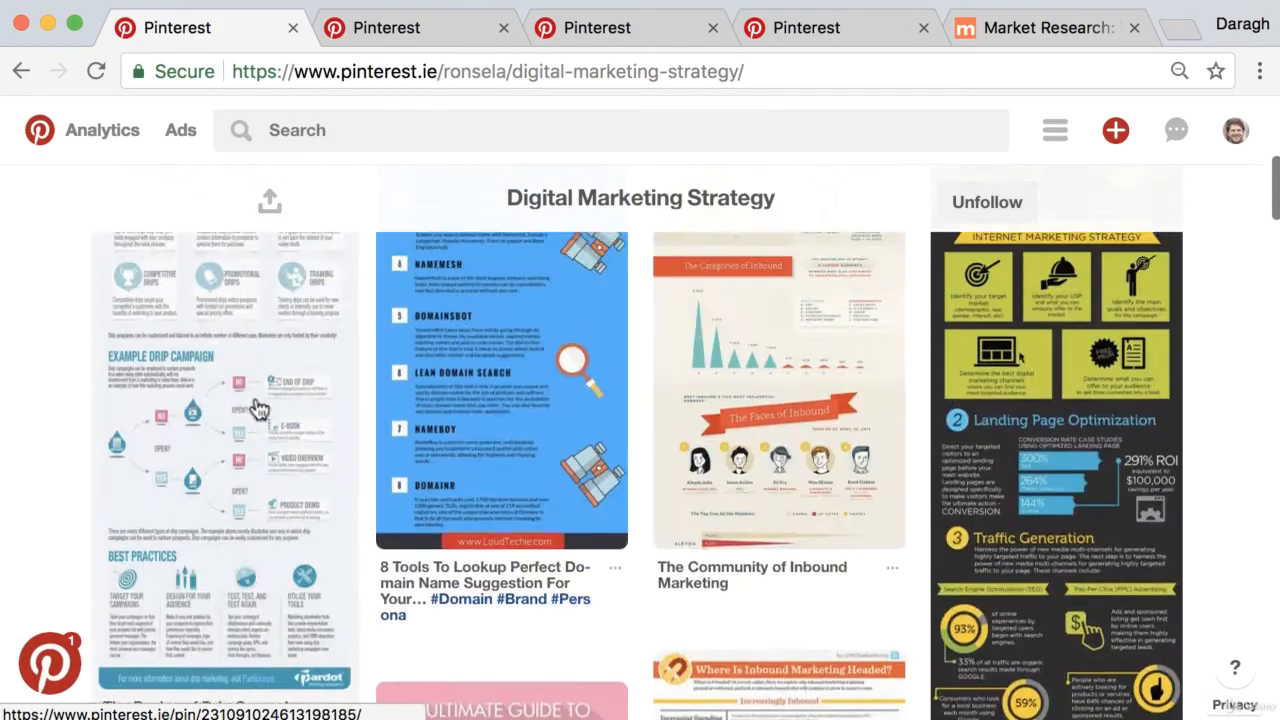
scroll(258, 400, "down", 1)
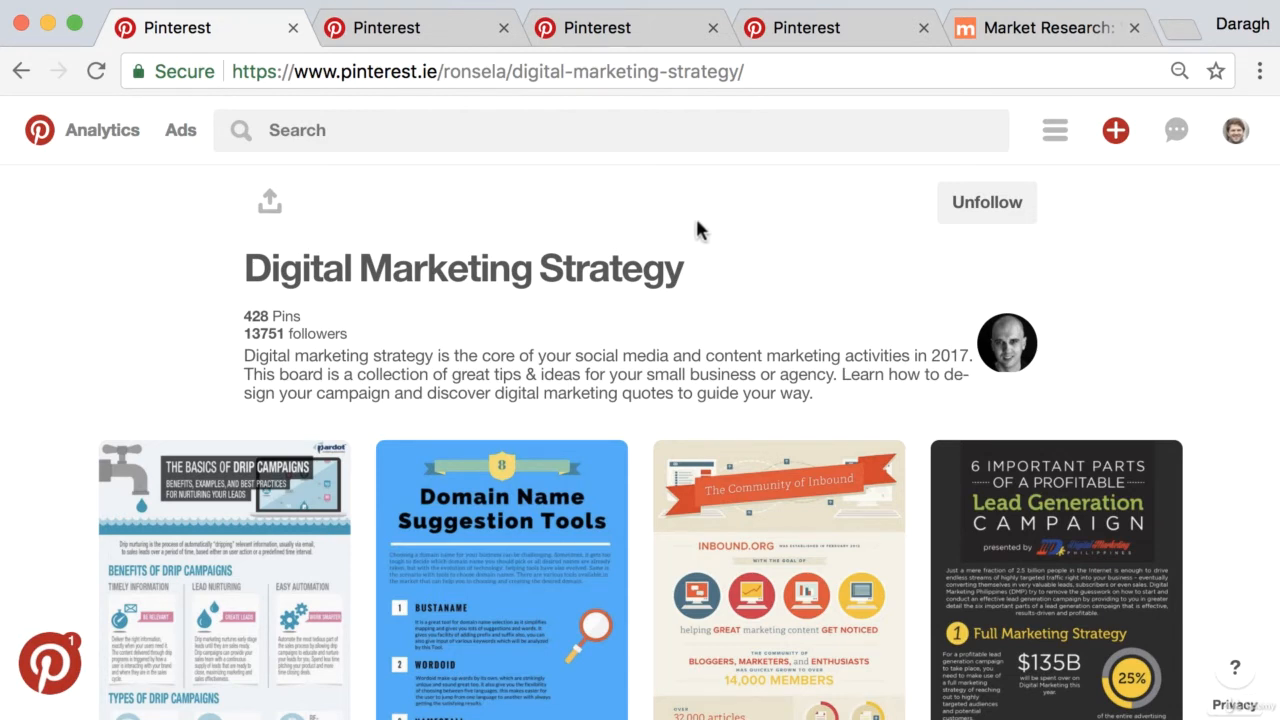
scroll(1180, 180, "down", 1)
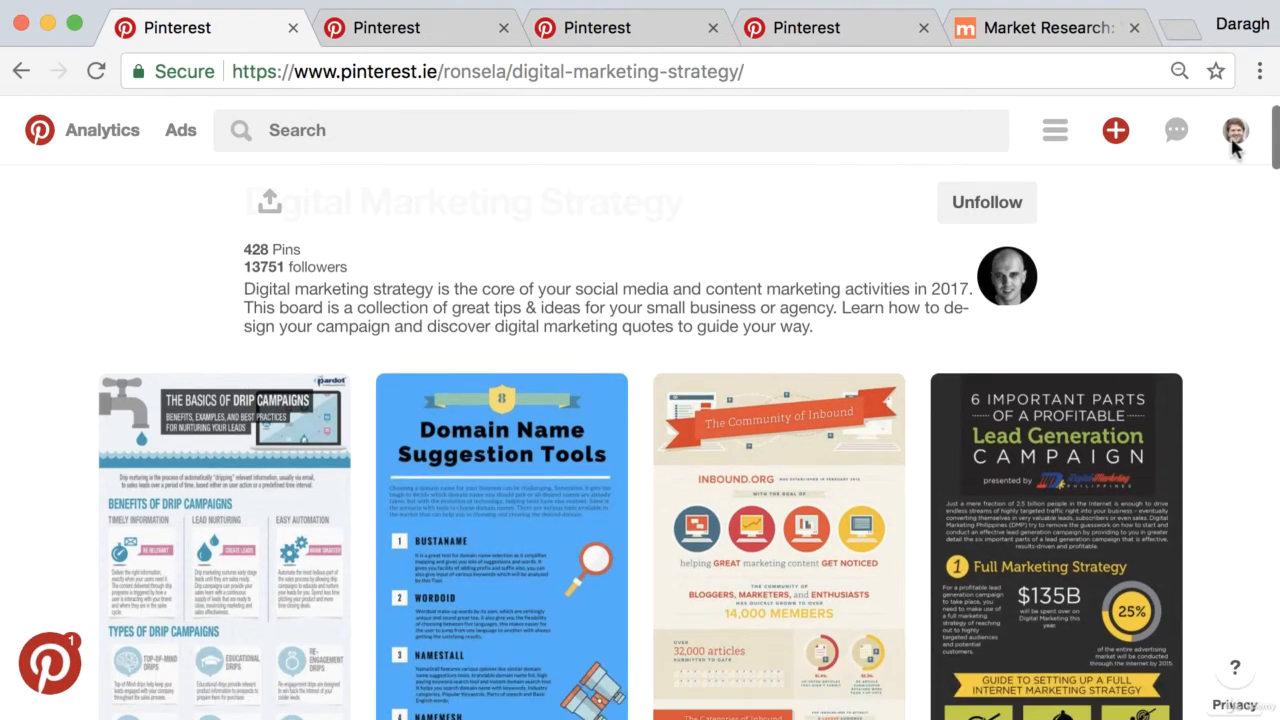
Return to the own profile and run the suggested "digital marketing strategy" search again.
left_click(1234, 144)
left_click(1211, 184)
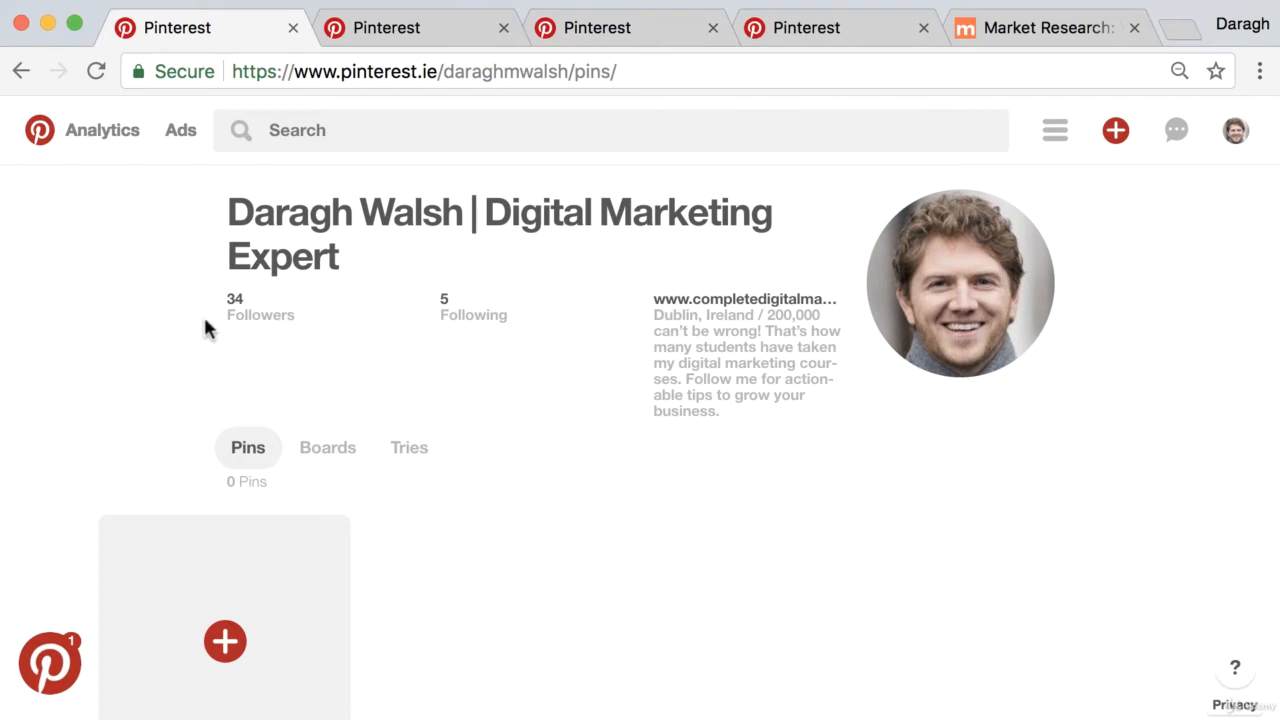
left_click(343, 137)
left_click(343, 214)
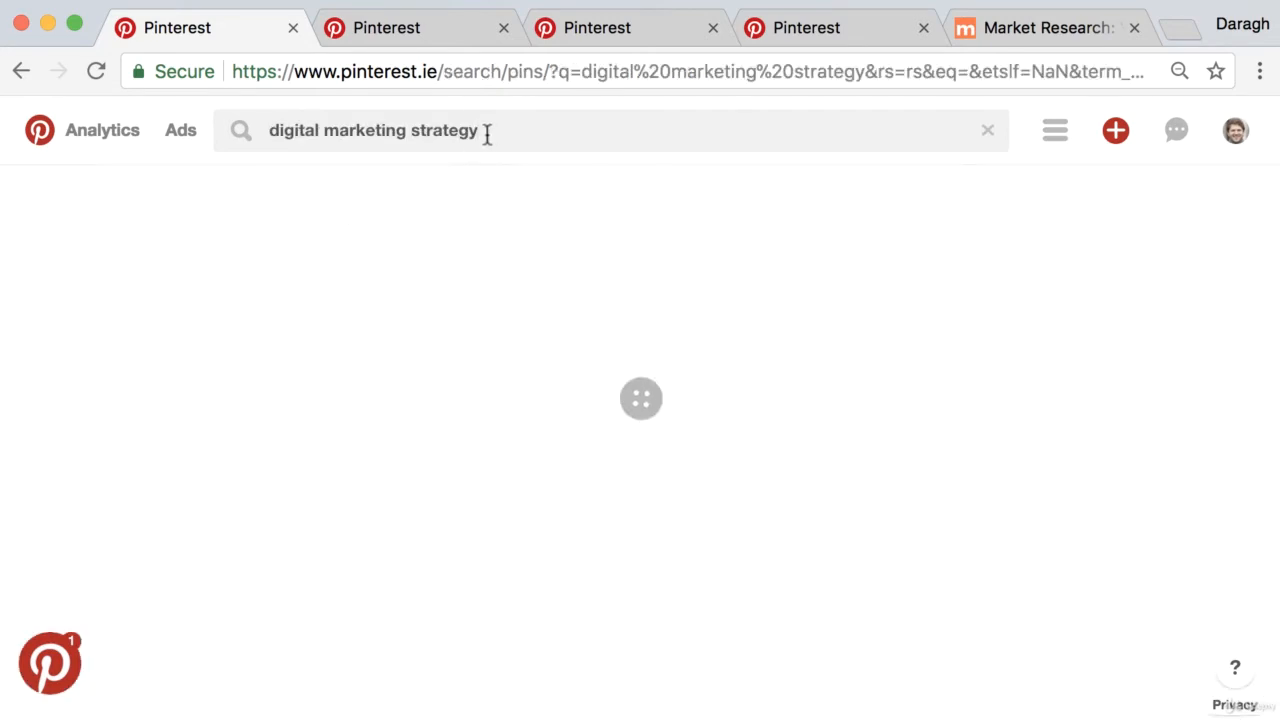
Change the search to "digital marketing" and narrow the results with the Infographics topic.
left_click_drag(486, 131, 413, 133)
key("BackSpace")
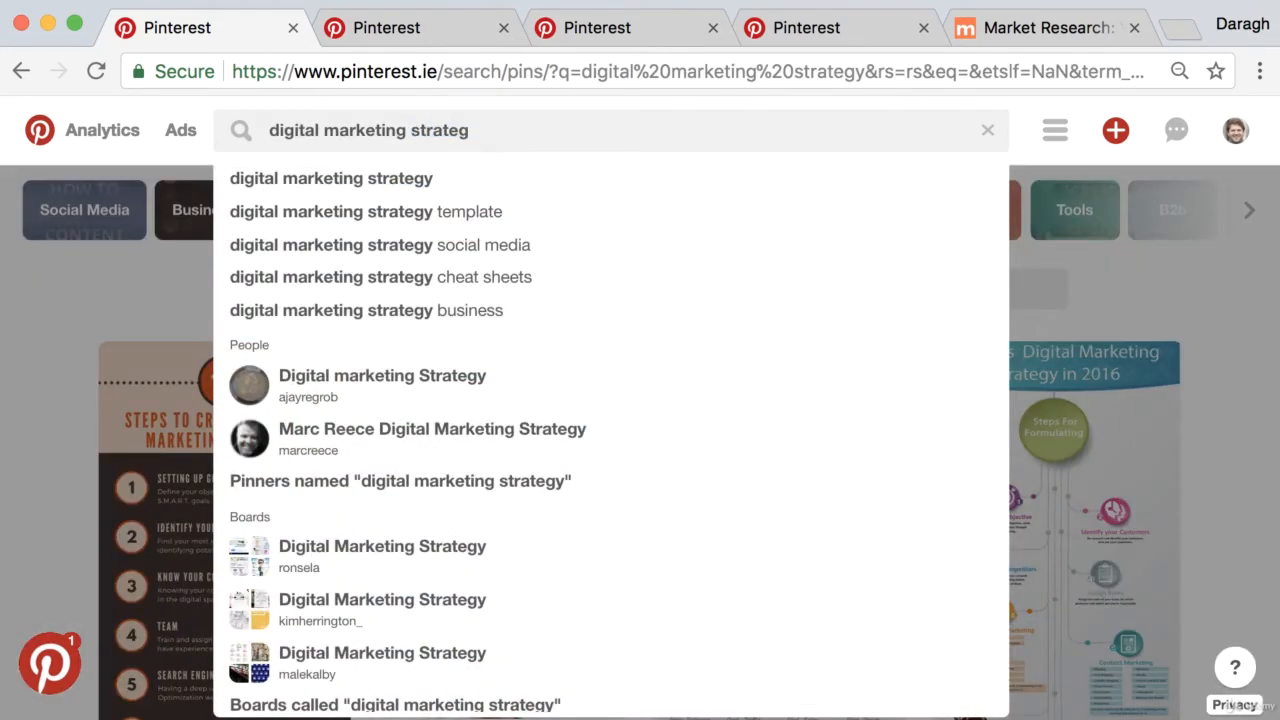
key("Return")
left_click_drag(494, 131, 251, 140)
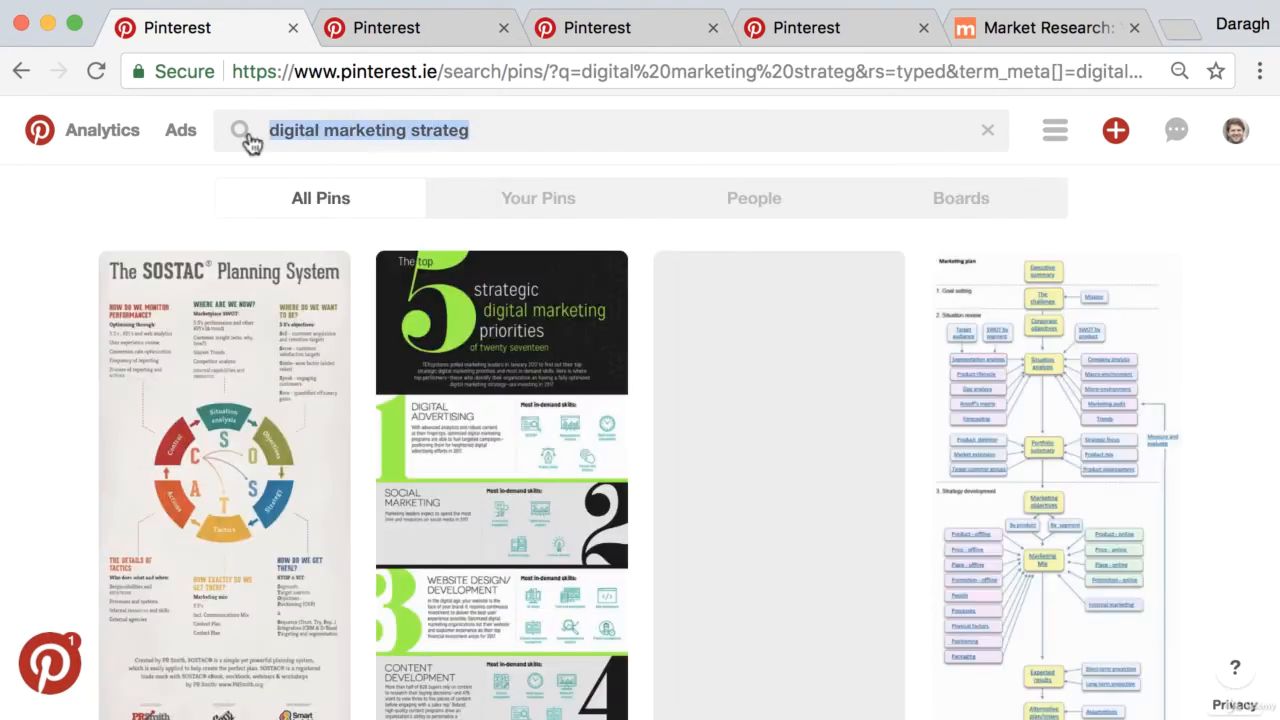
type("digita")
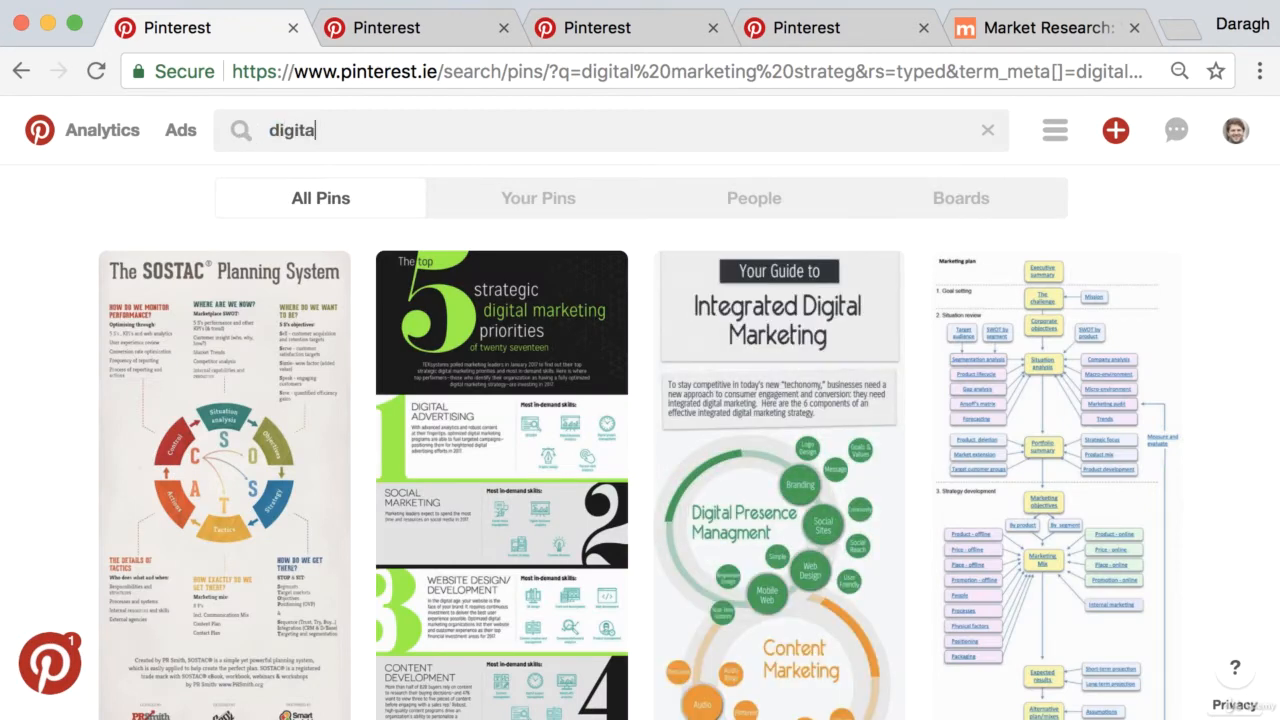
type("lmark")
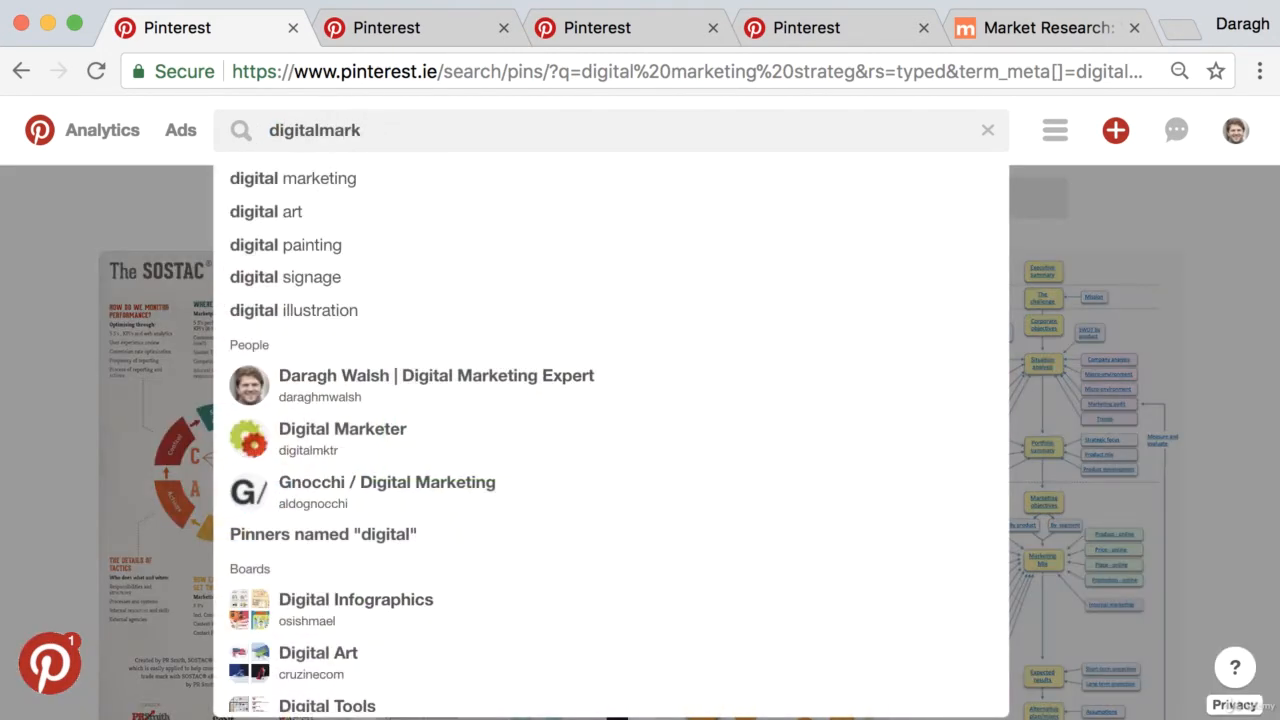
type("etimarketing")
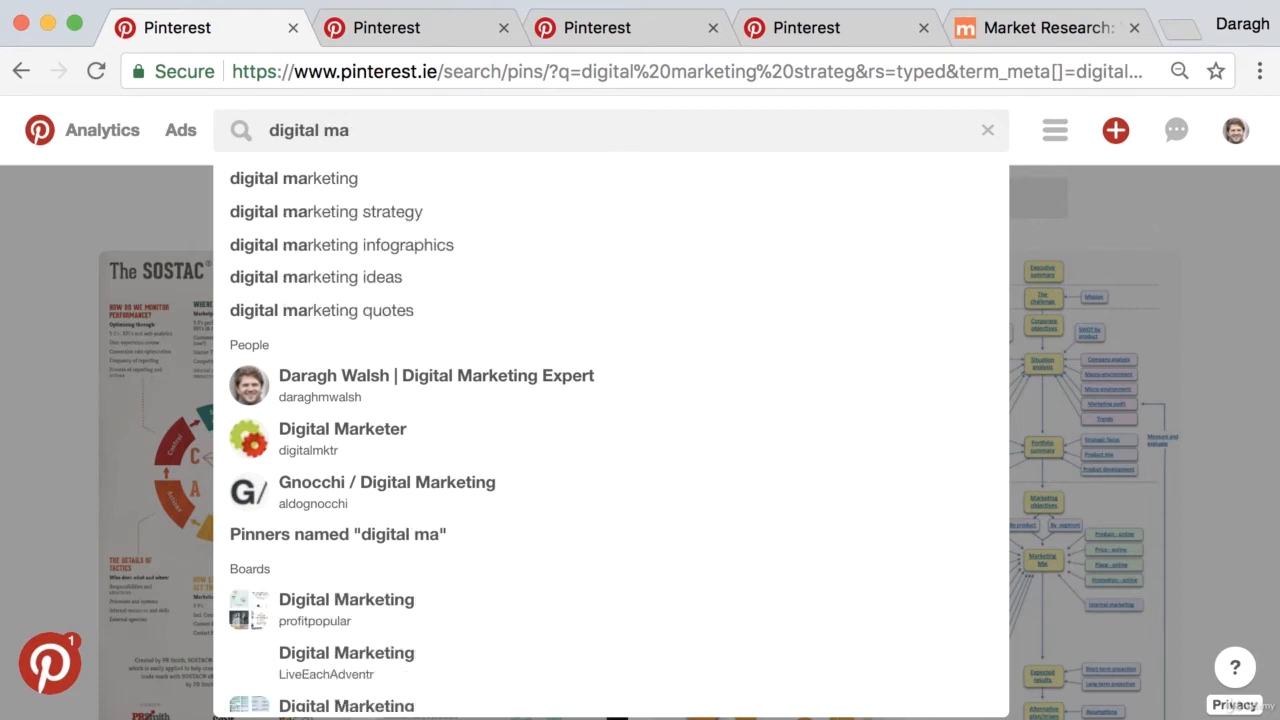
key("Return")
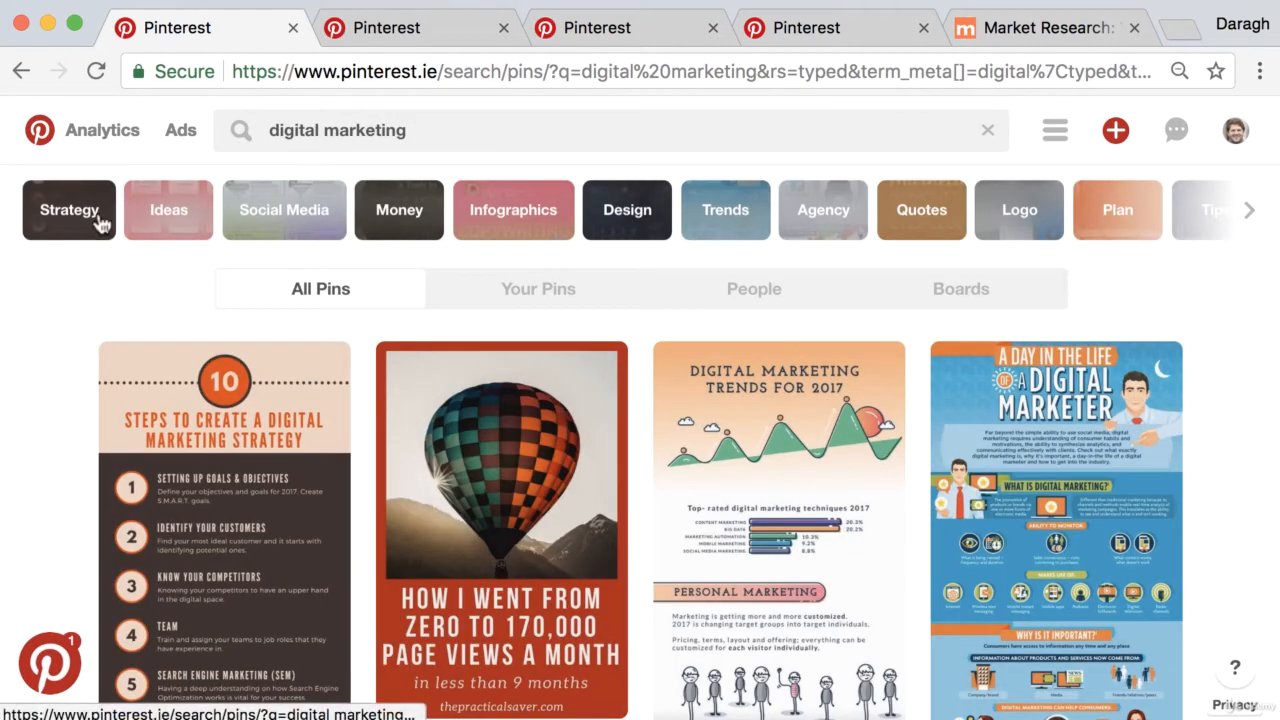
left_click(490, 222)
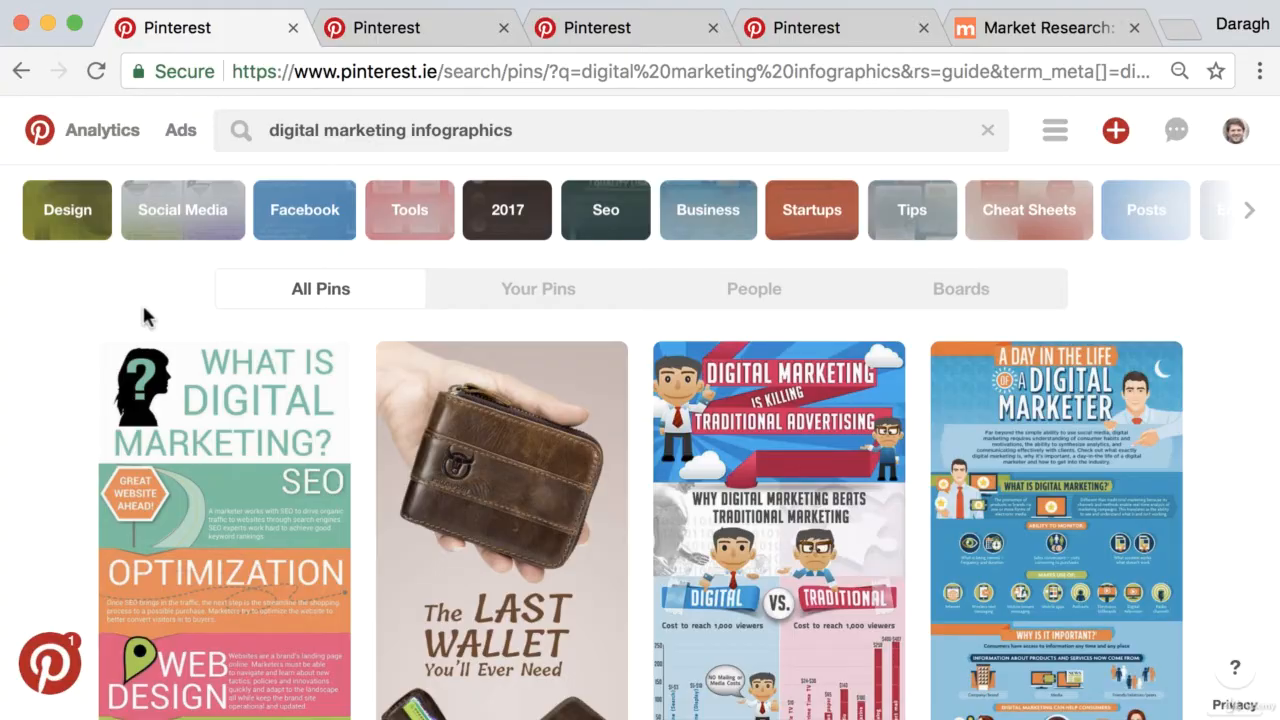
Browse the digital marketing infographics results for a pin worth saving.
scroll(143, 309, "down", 20)
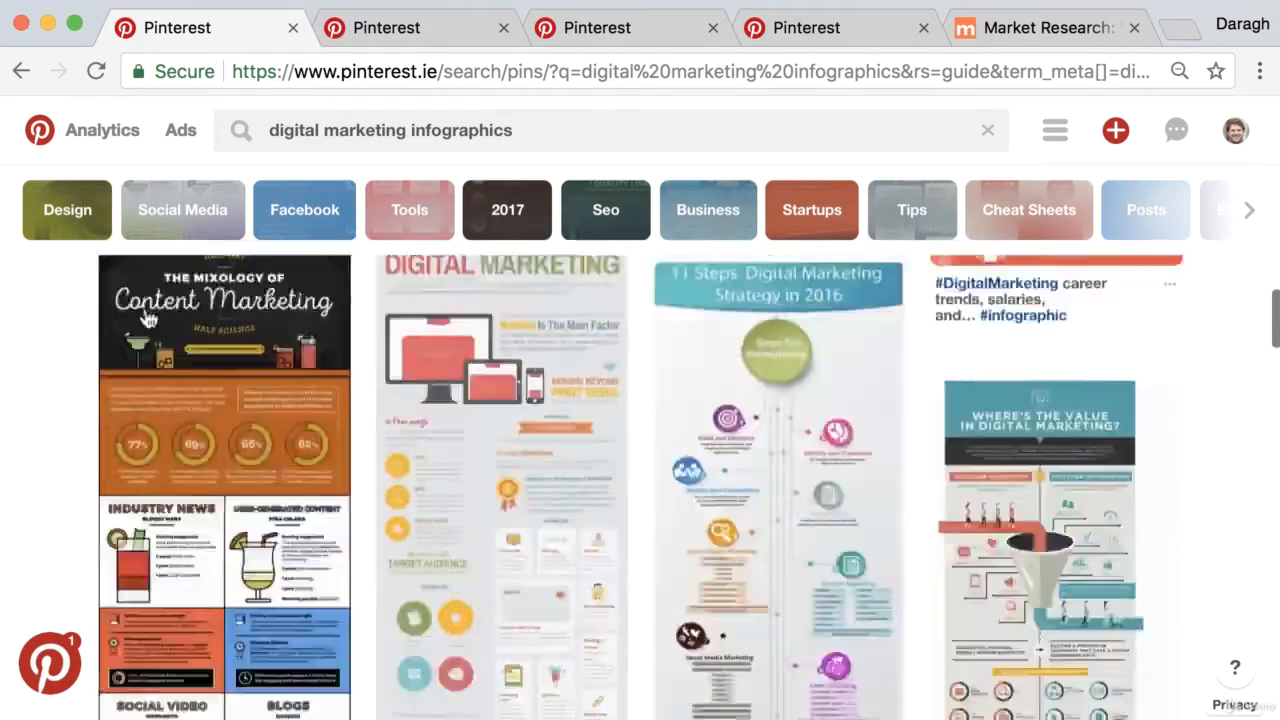
scroll(143, 316, "down", 20)
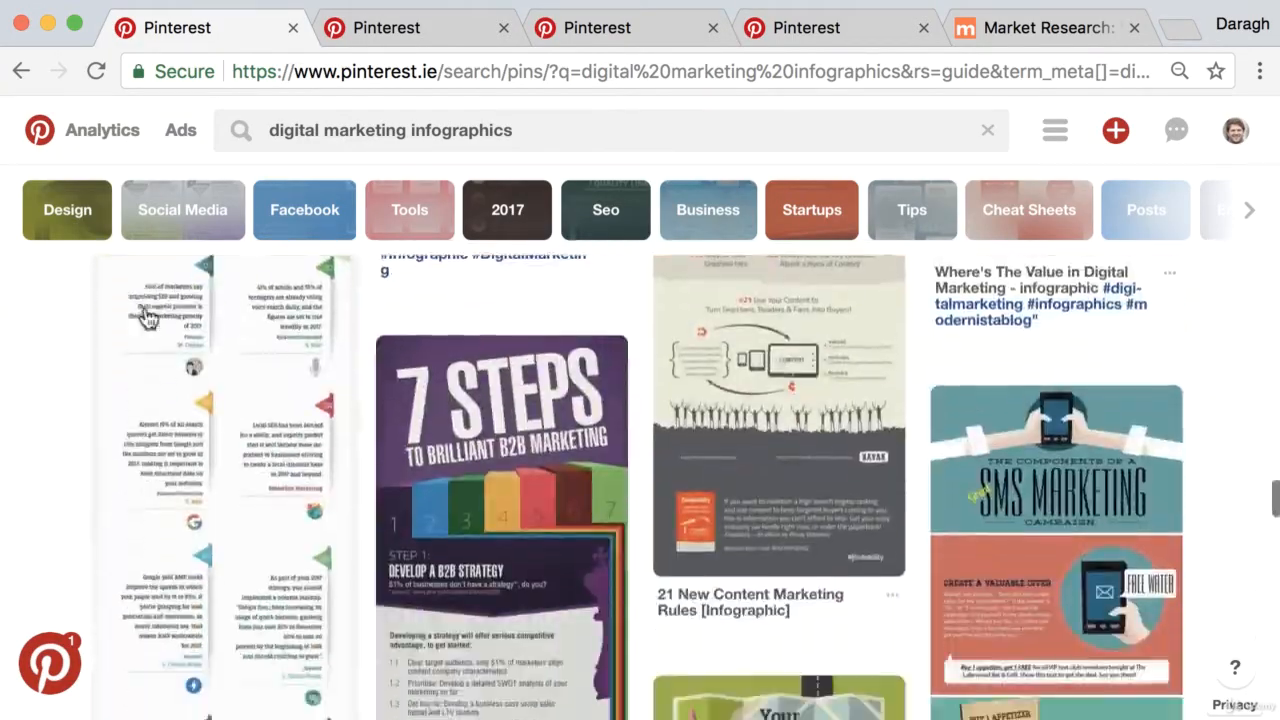
scroll(147, 316, "down", 20)
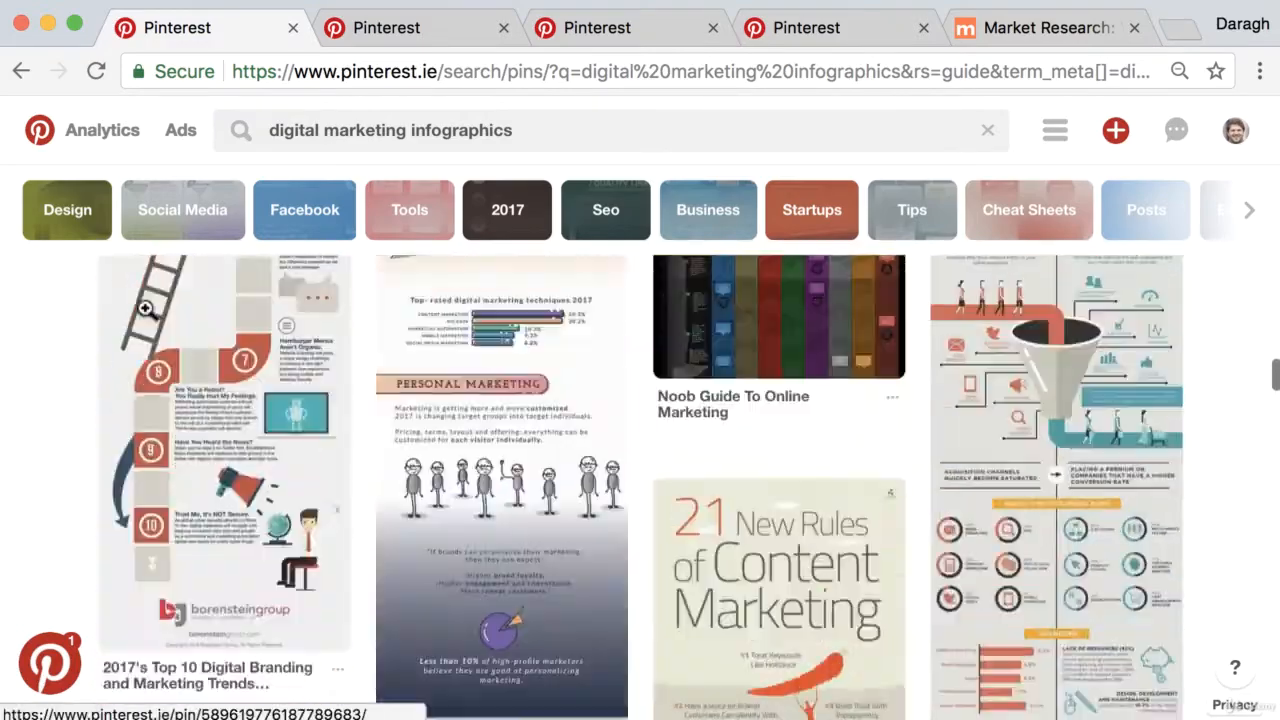
scroll(147, 316, "up", 20)
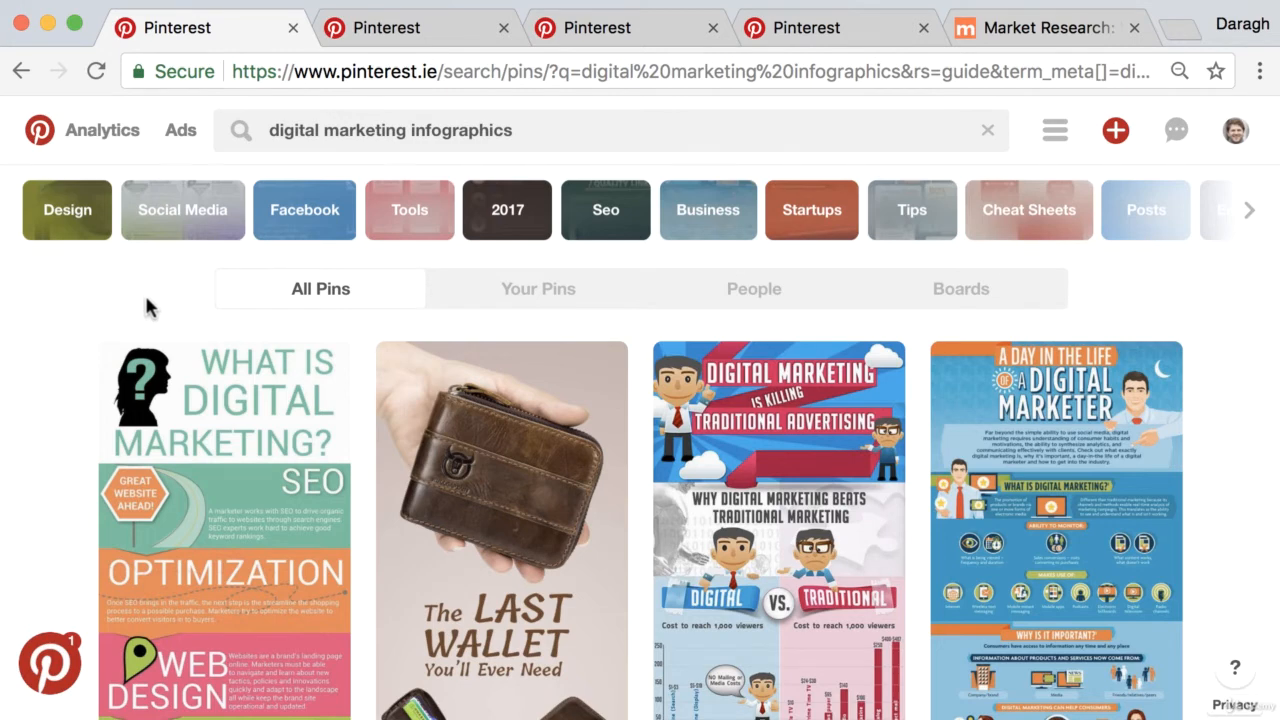
scroll(115, 328, "down", 1)
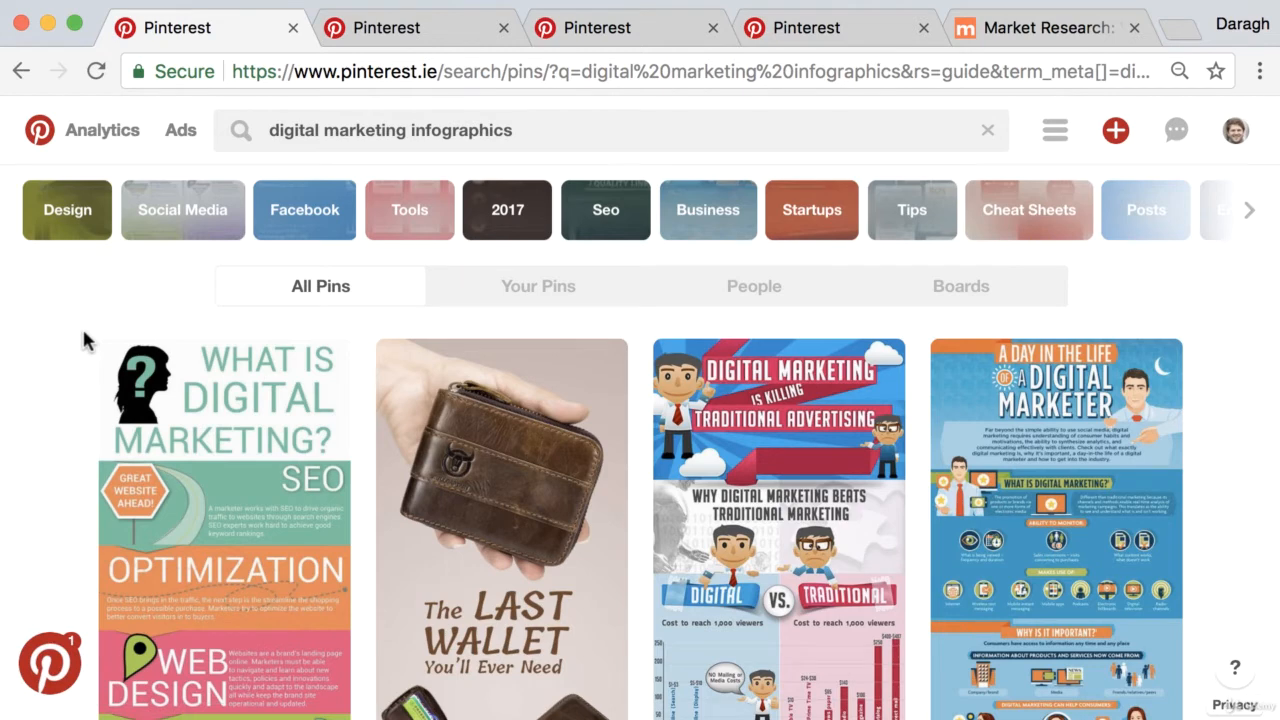
Start saving the "What is Digital Marketing?" infographic pin to a new board named "Best Digital Marketing Infographics".
mouse_move(306, 378)
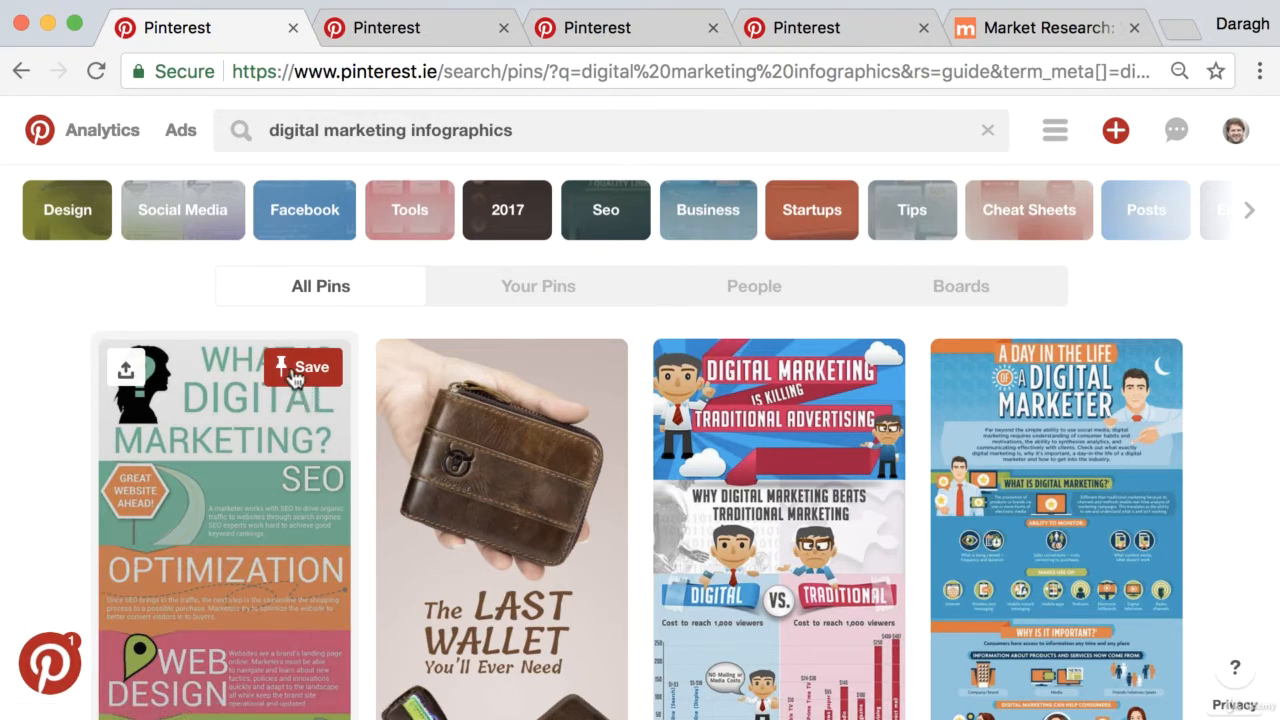
left_click(296, 370)
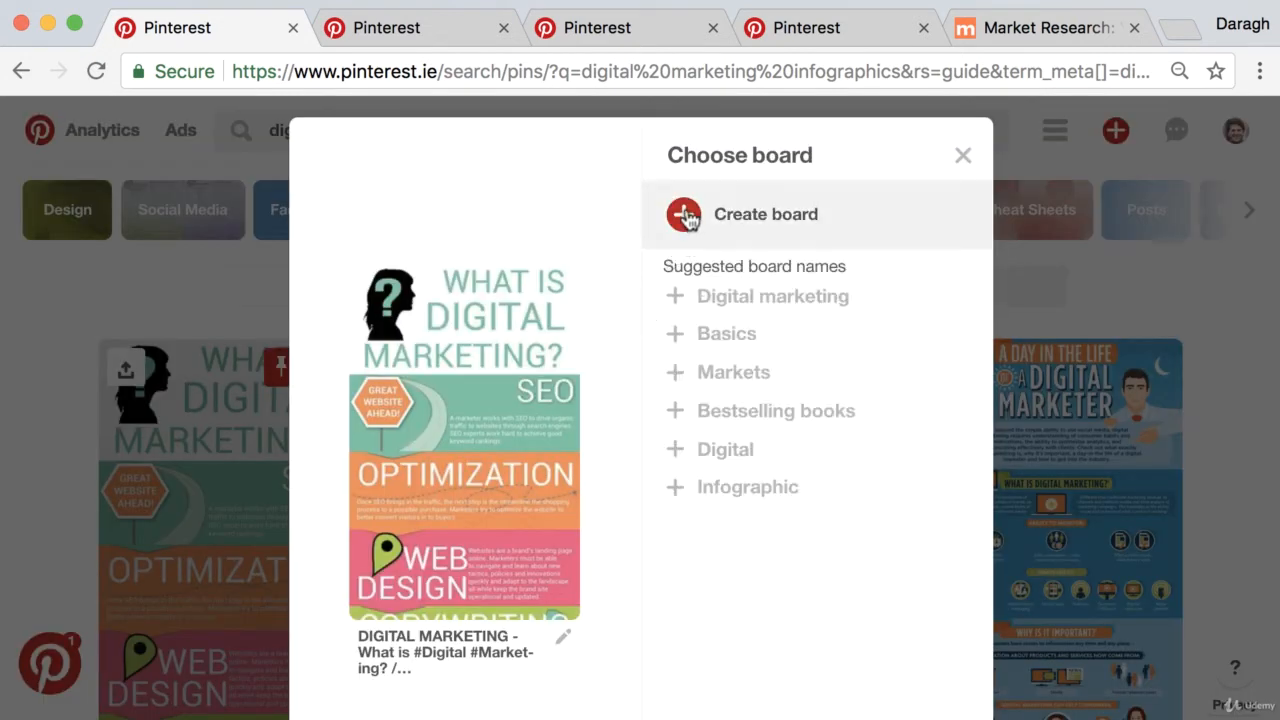
left_click(685, 214)
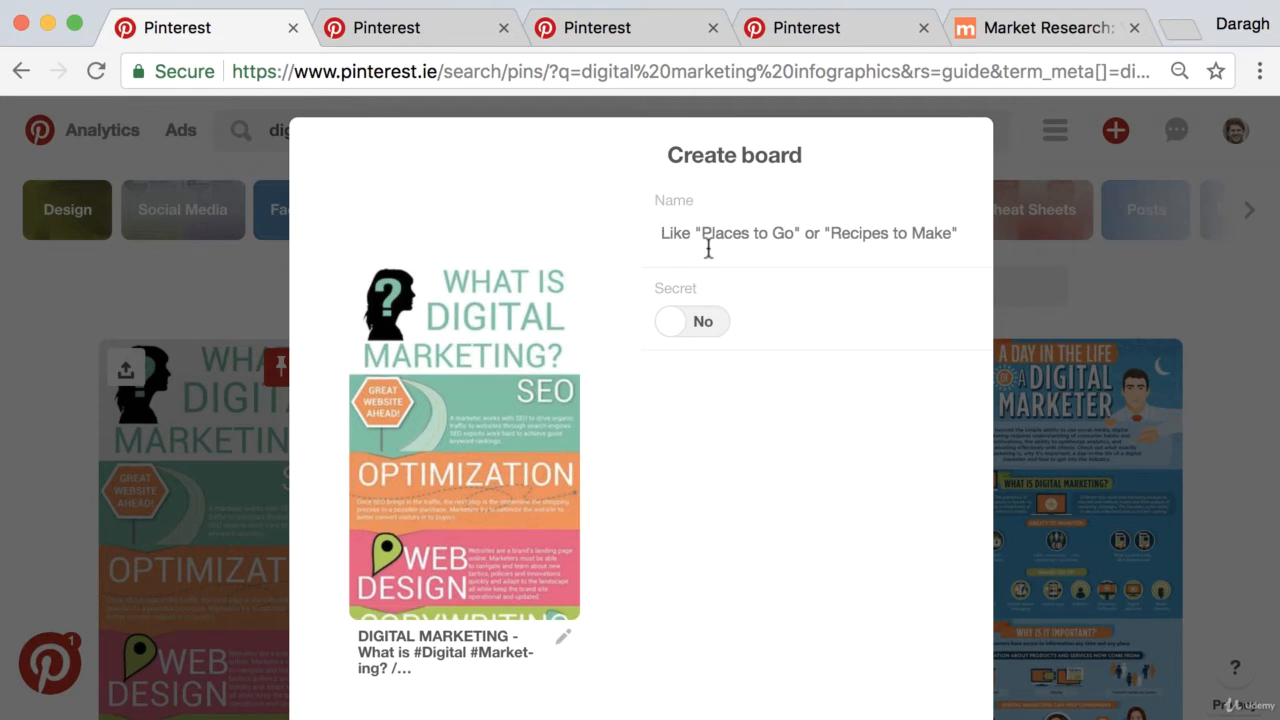
type("B")
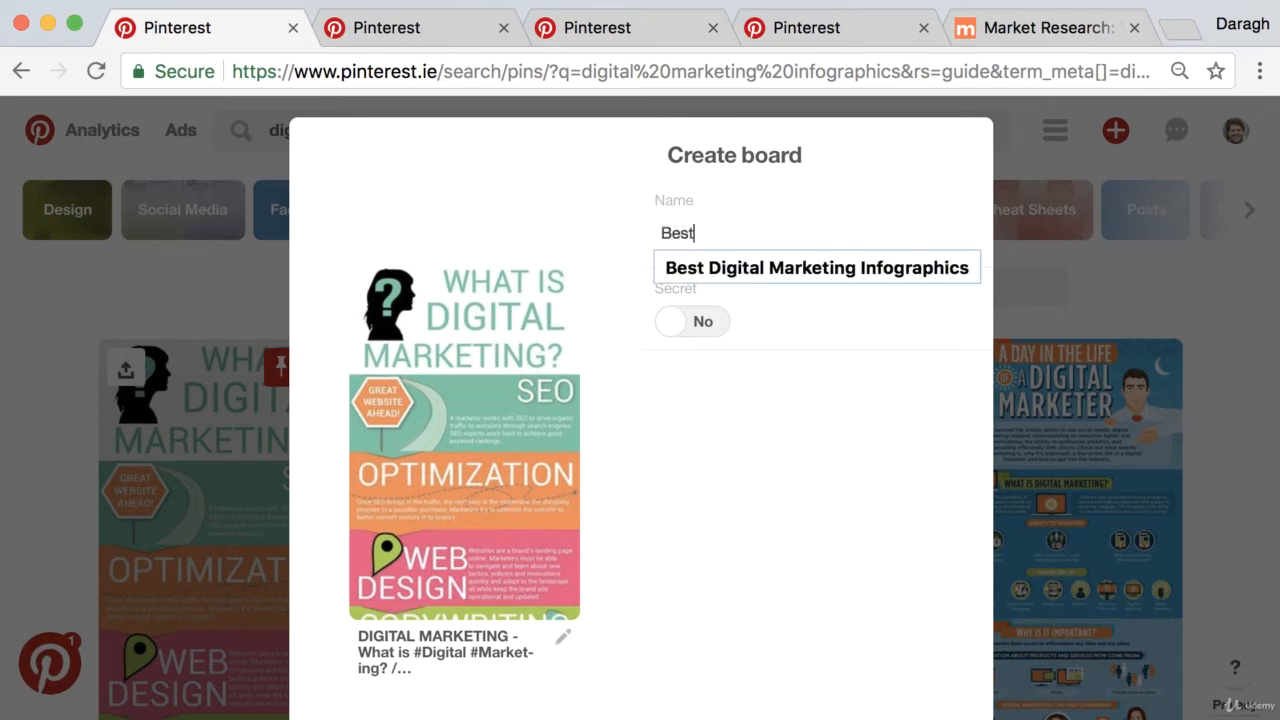
type("est")
left_click(787, 271)
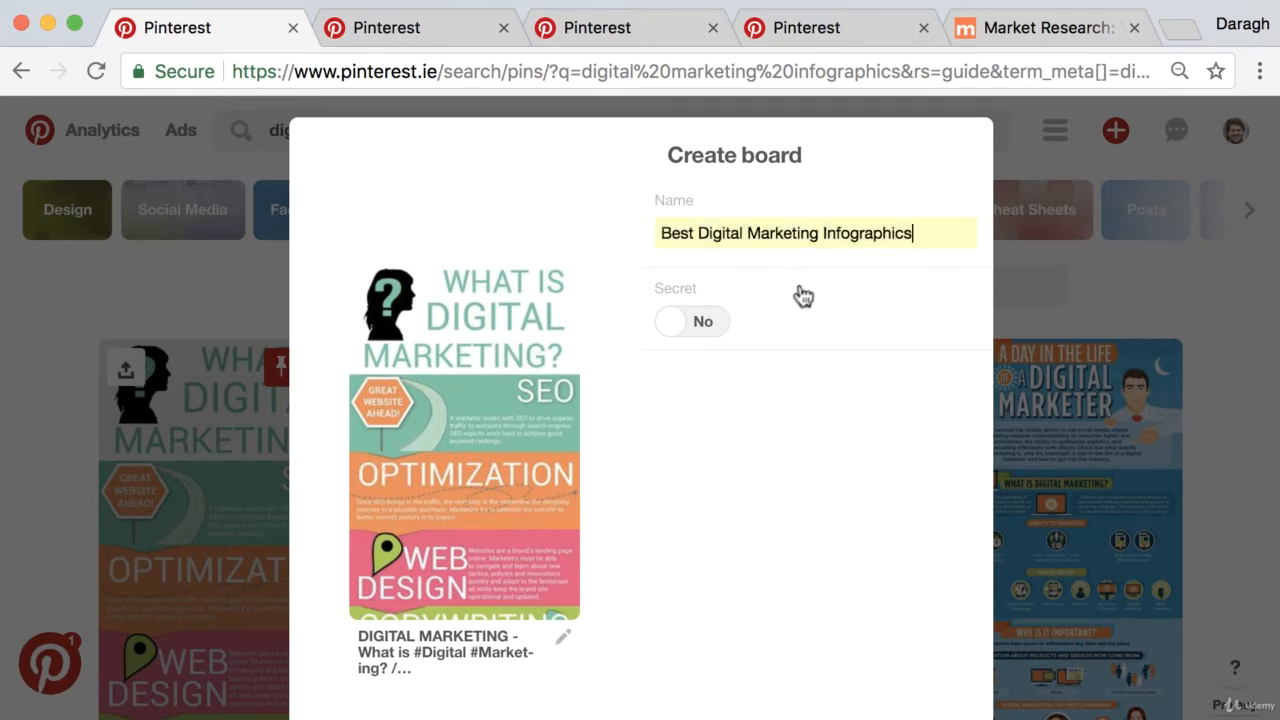
Leave the new board's Secret option at No and create the board with the infographic pin in it.
left_click(706, 329)
left_click(680, 330)
scroll(760, 426, "down", 3)
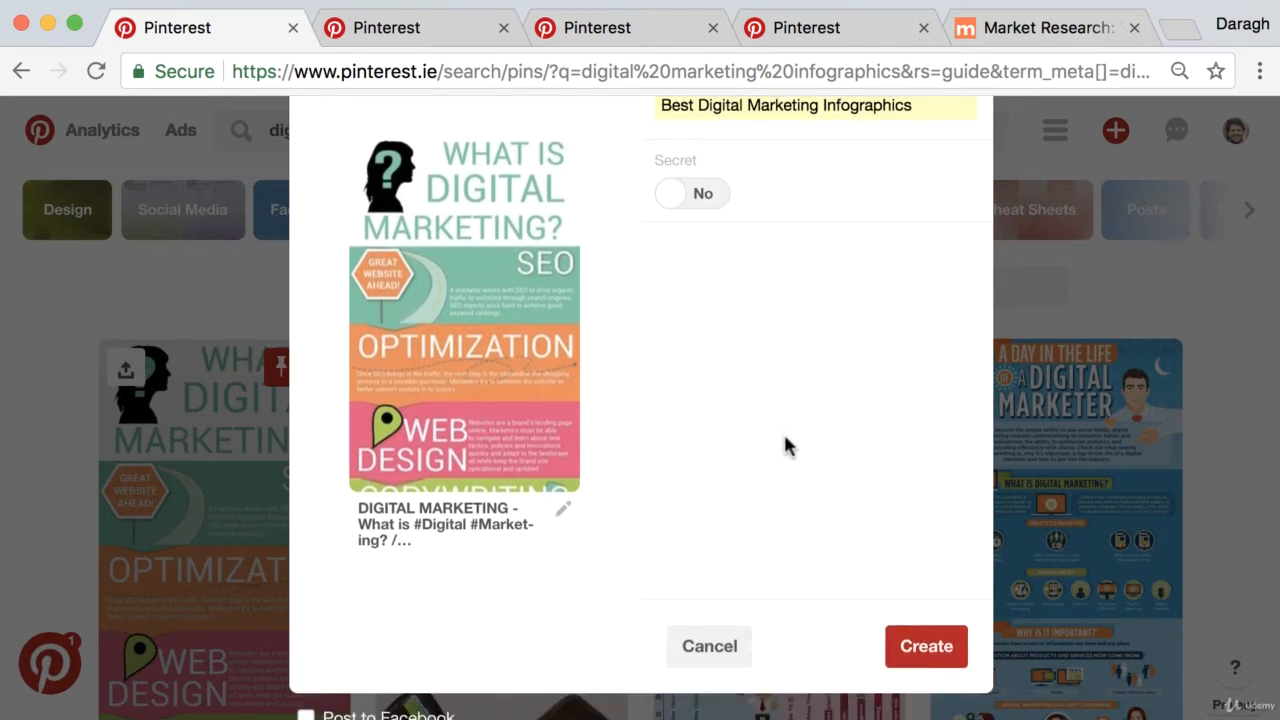
left_click(920, 660)
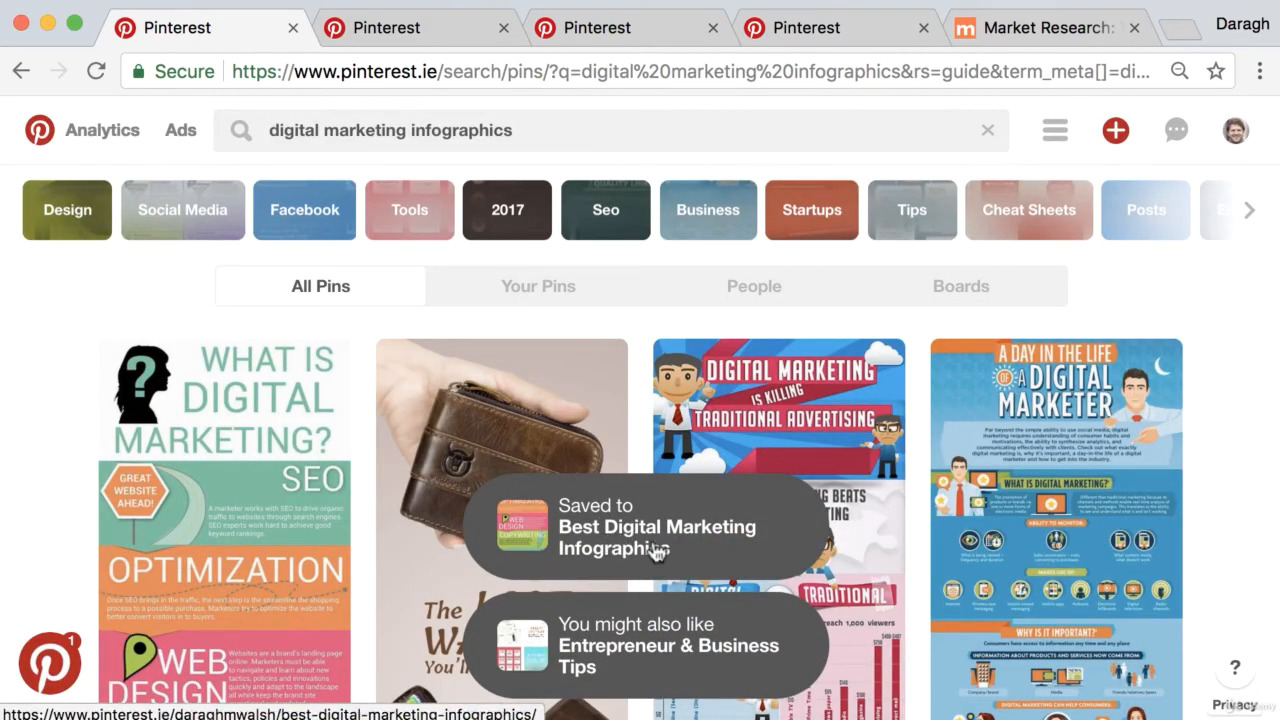
Open the own profile and check how the new infographics board appears among its boards.
left_click(1236, 130)
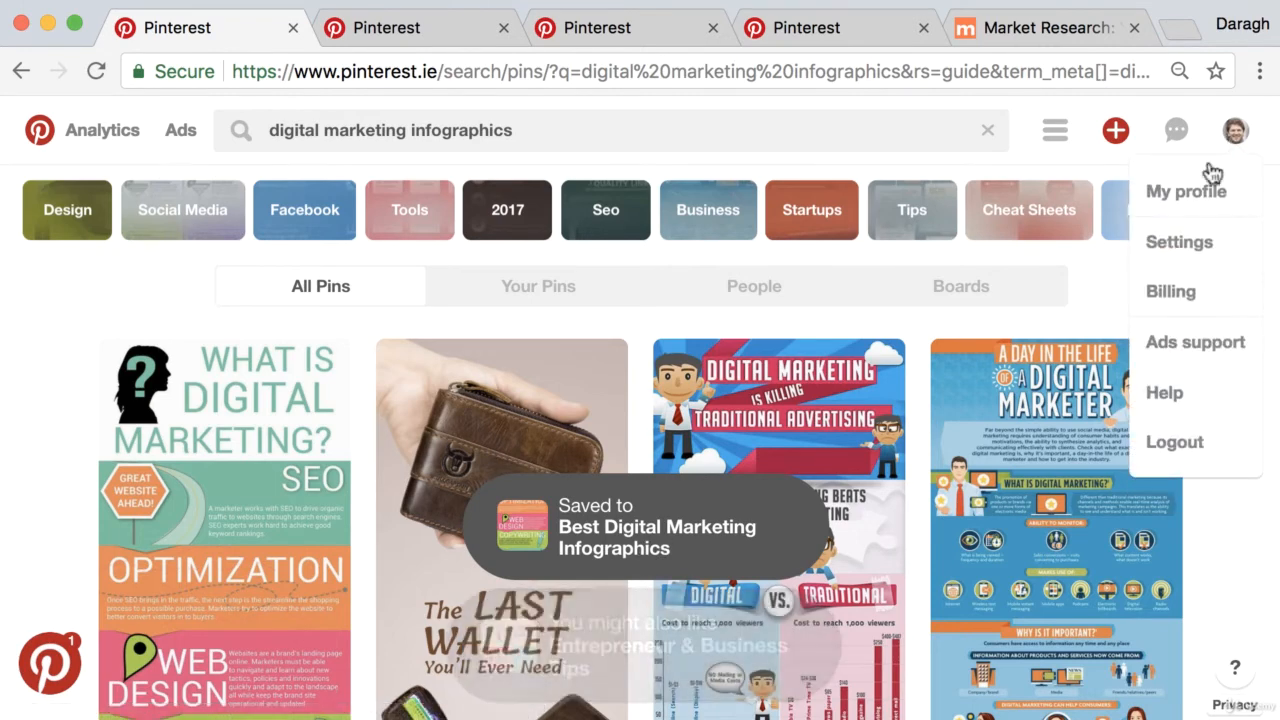
left_click(1208, 178)
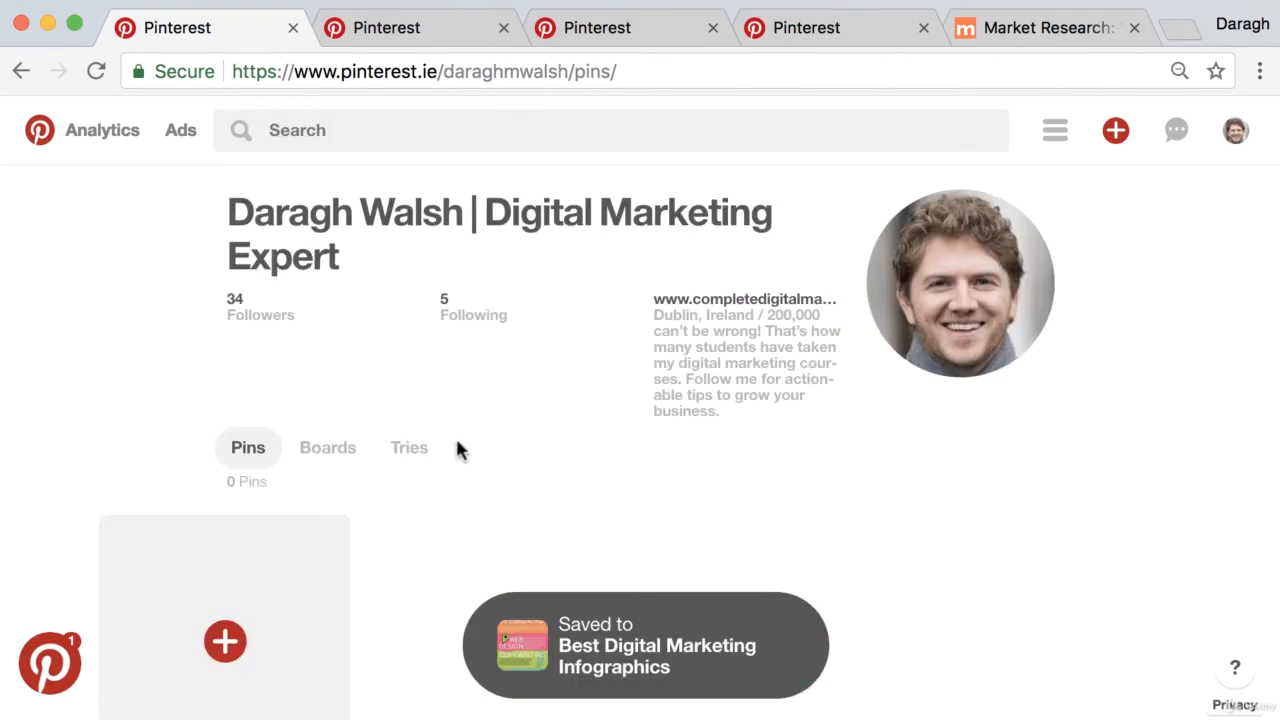
scroll(437, 466, "down", 1)
scroll(437, 466, "down", 3)
left_click(328, 342)
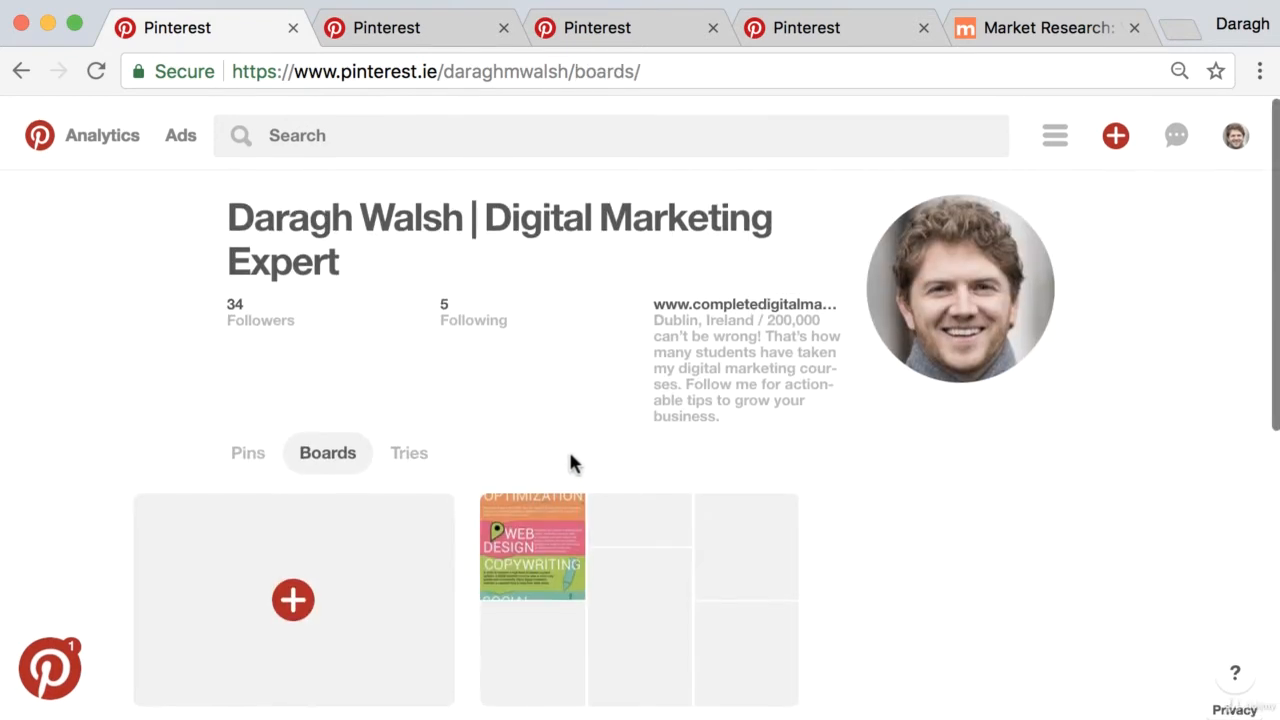
scroll(570, 465, "down", 5)
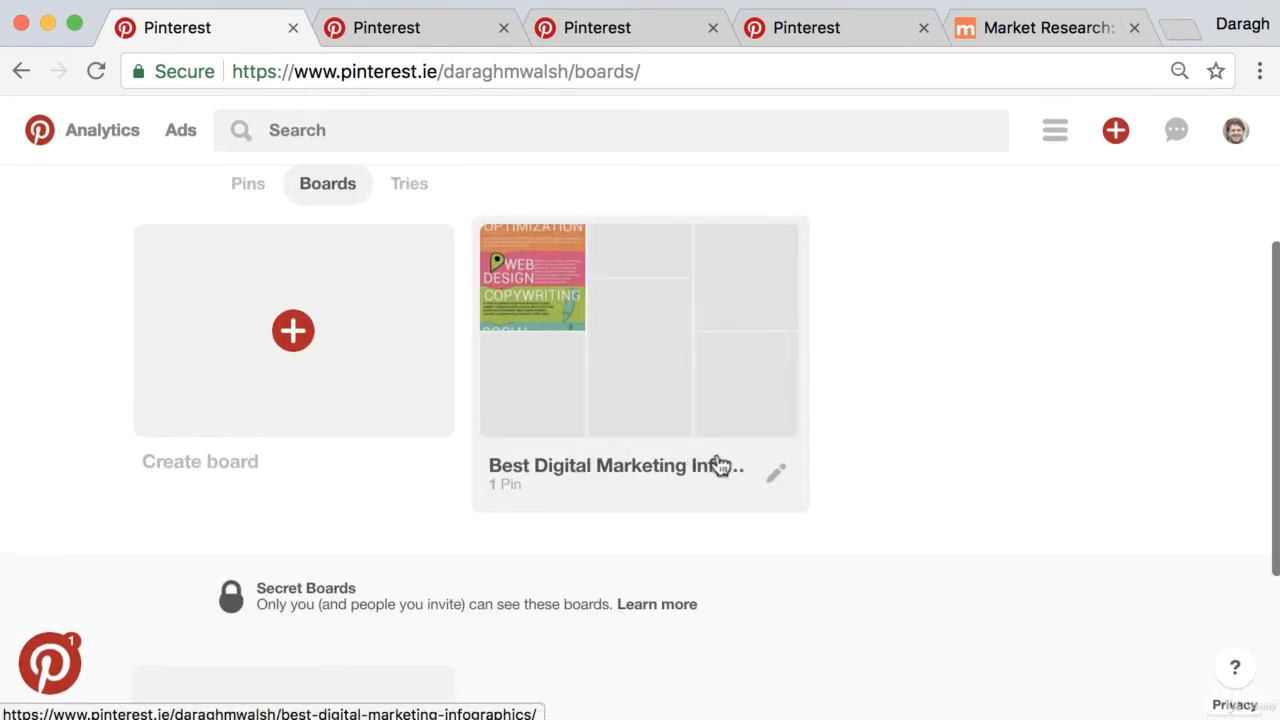
scroll(586, 358, "up", 3)
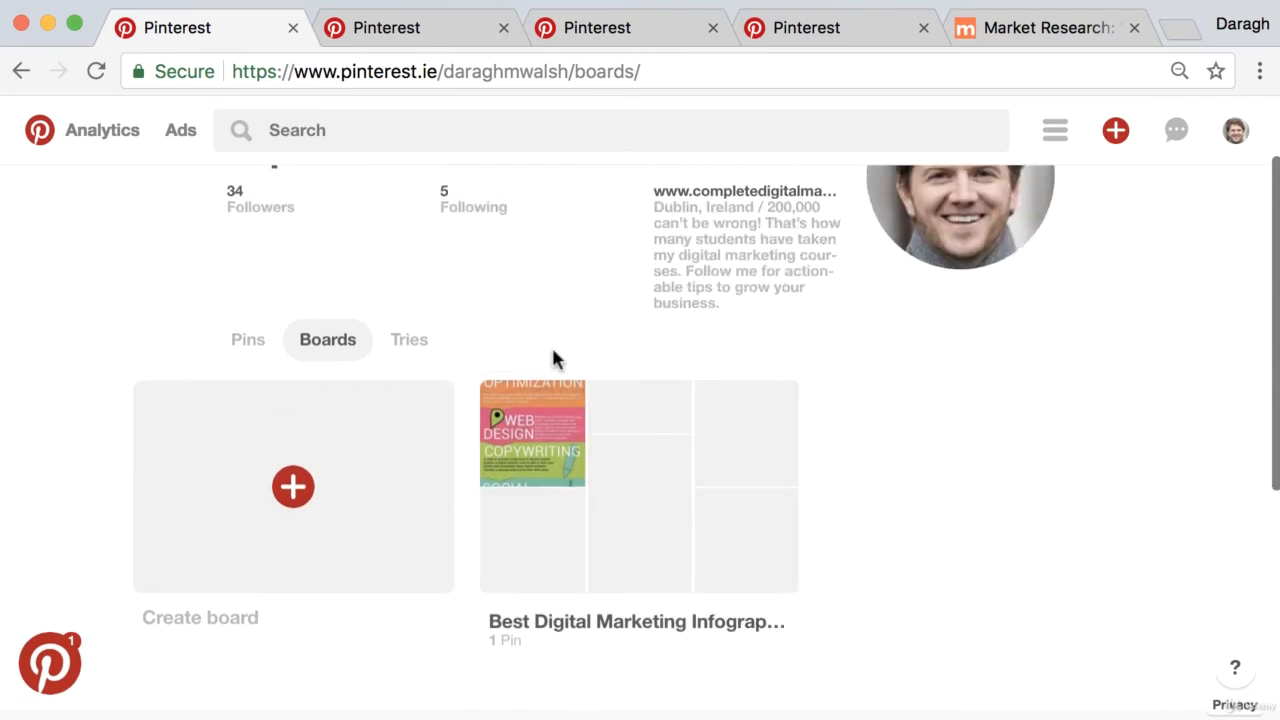
Go to the profile's pins and start creating a new pin from the web.
left_click(250, 342)
scroll(318, 378, "down", 2)
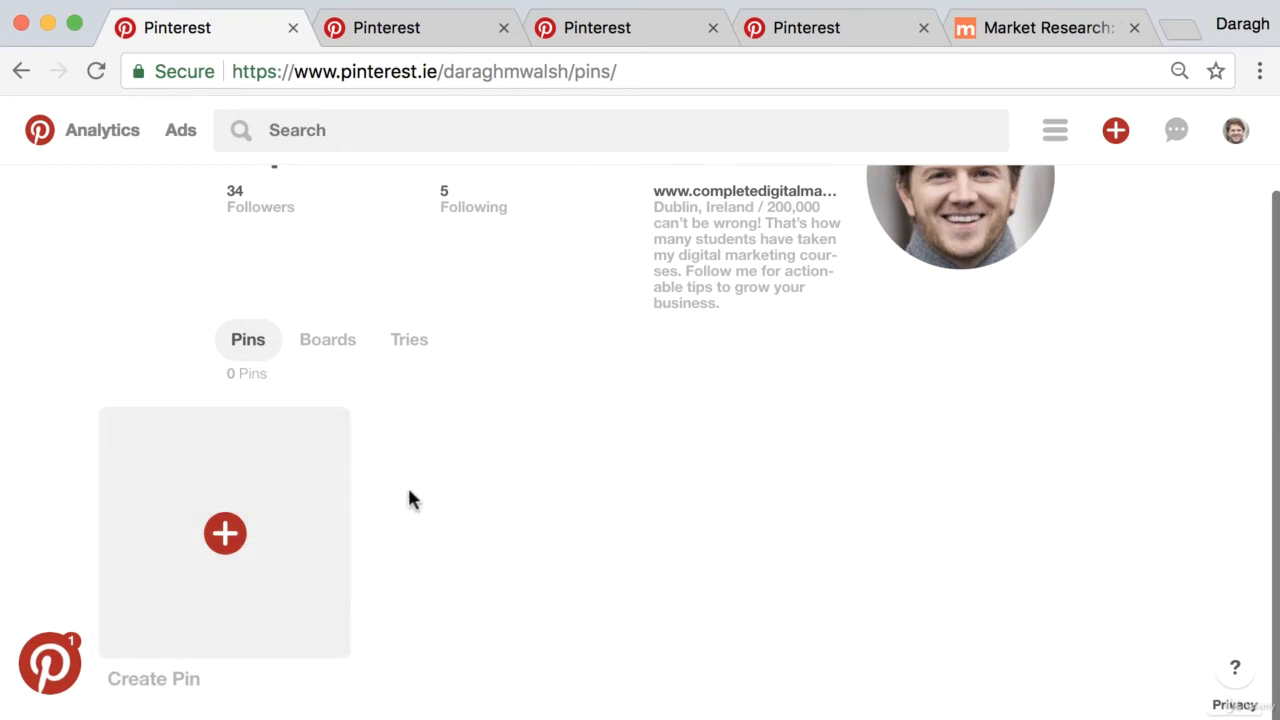
scroll(396, 497, "up", 2)
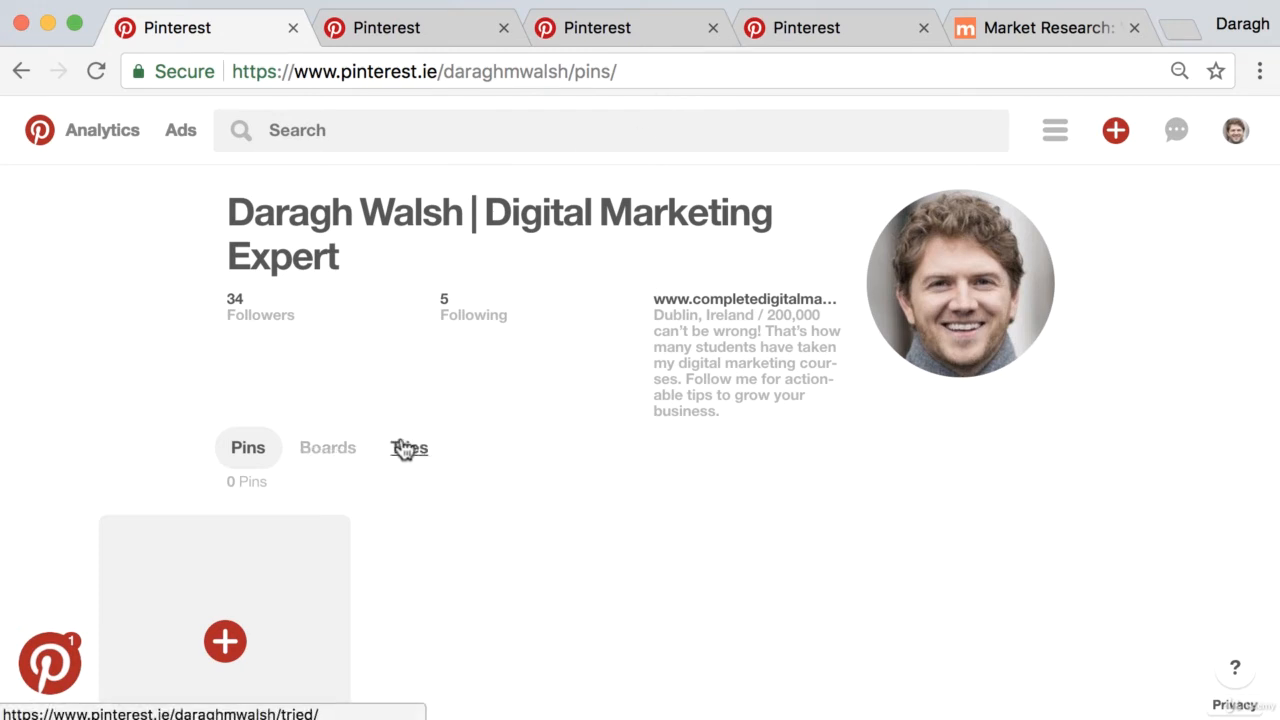
scroll(407, 460, "down", 2)
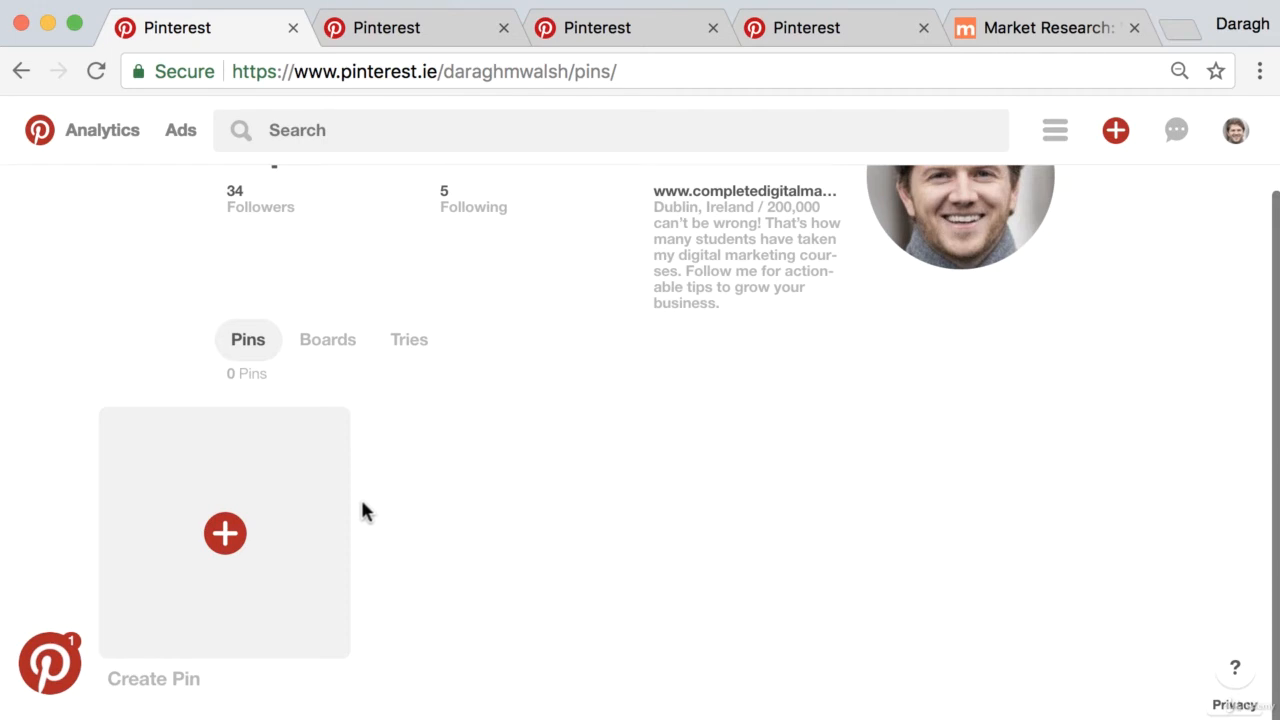
left_click(226, 535)
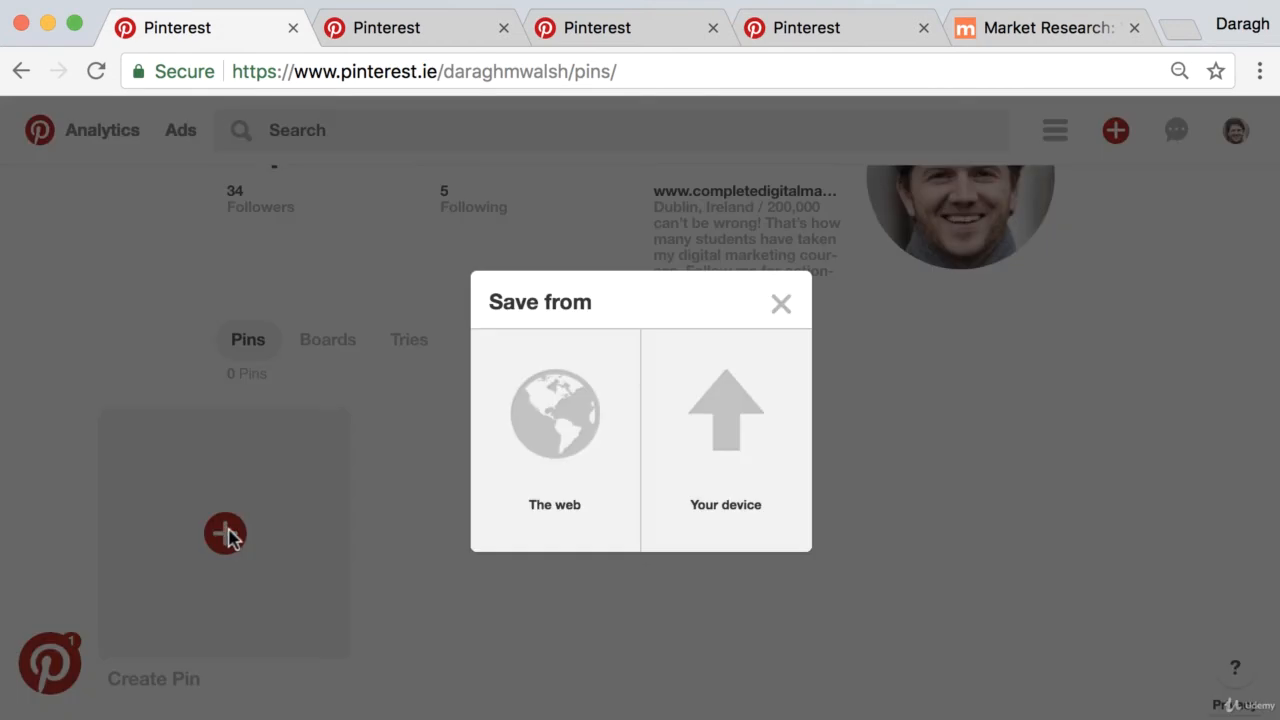
left_click(578, 434)
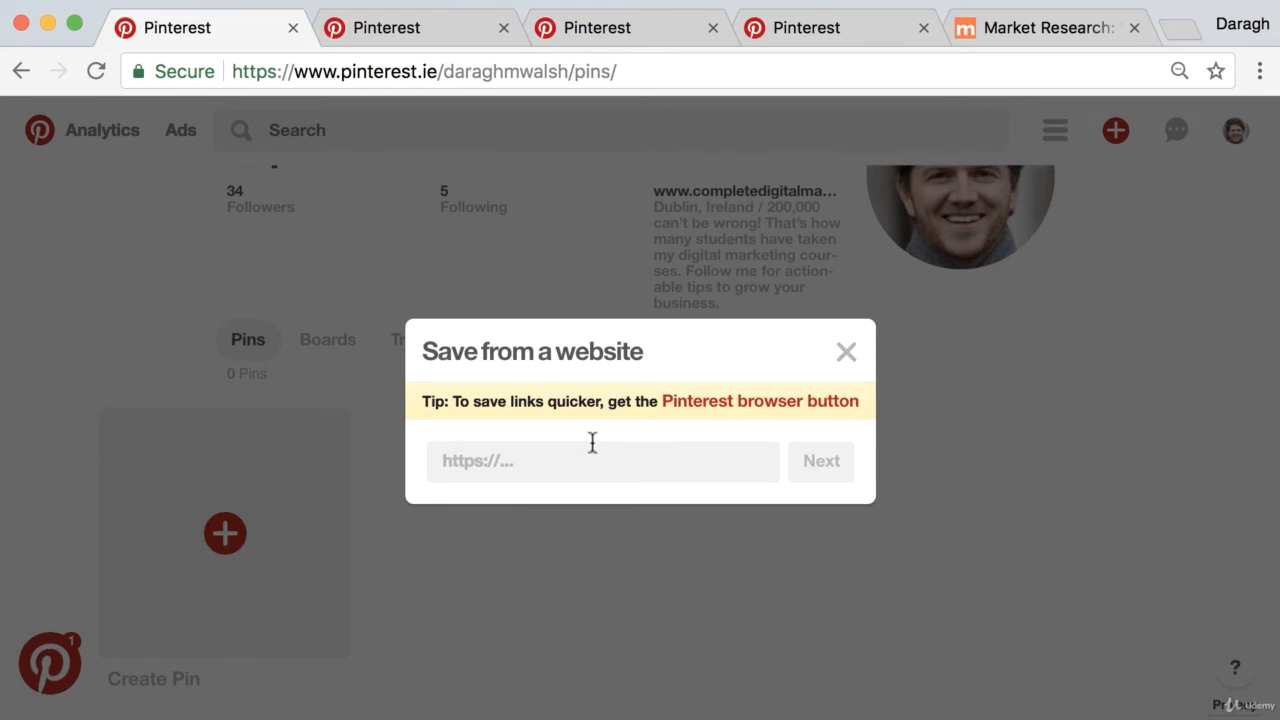
Copy the URL of the market-research-typeform article and submit it as the website to save the pin from.
left_click(980, 36)
left_click(920, 70)
left_click(920, 70)
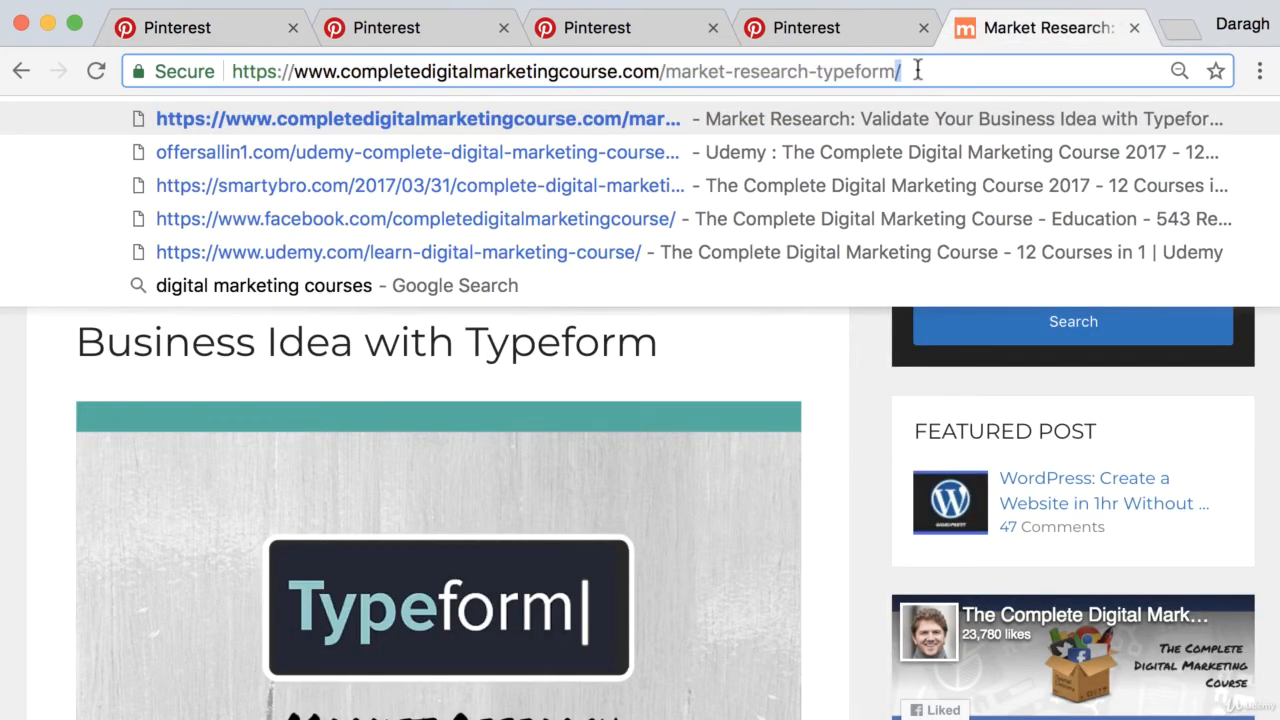
key("super+a")
key("super+c")
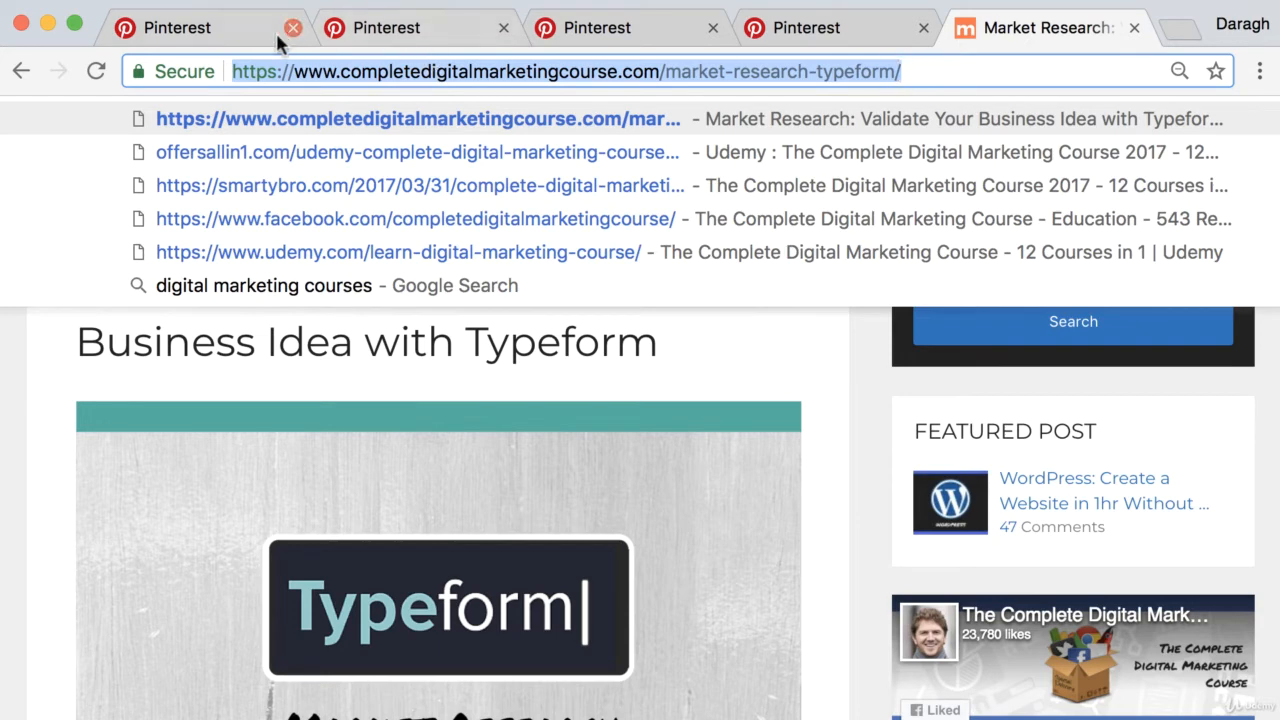
left_click(237, 26)
left_click(518, 461)
key("super+v")
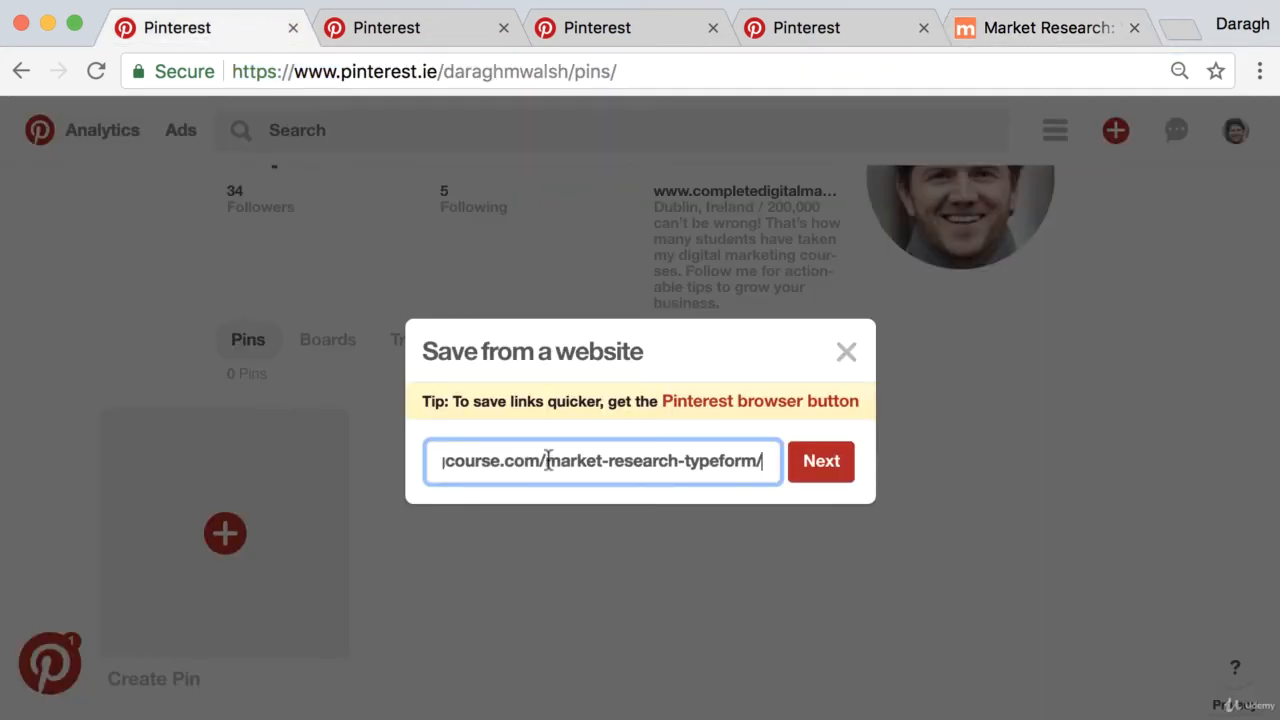
left_click(820, 463)
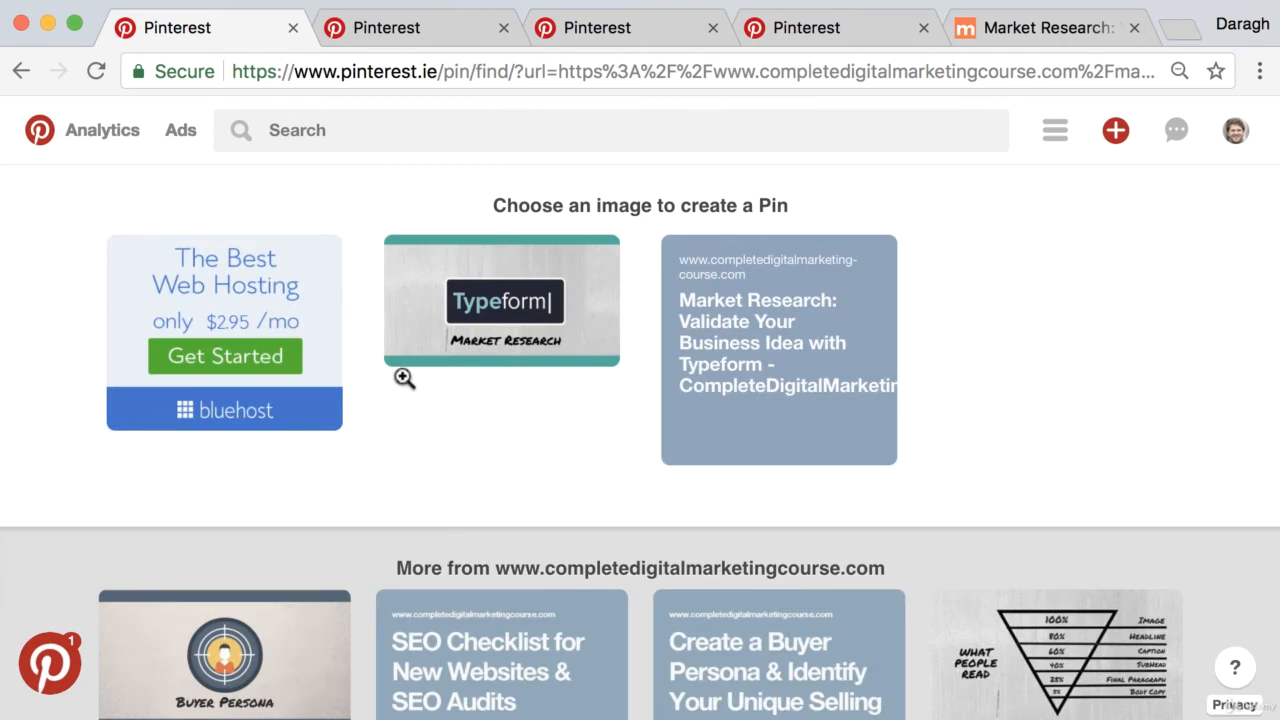
Choose the Typeform Market Research image and save it as a pin to a new non-secret board named "Marketing Fundamentals".
mouse_move(786, 334)
left_click(522, 306)
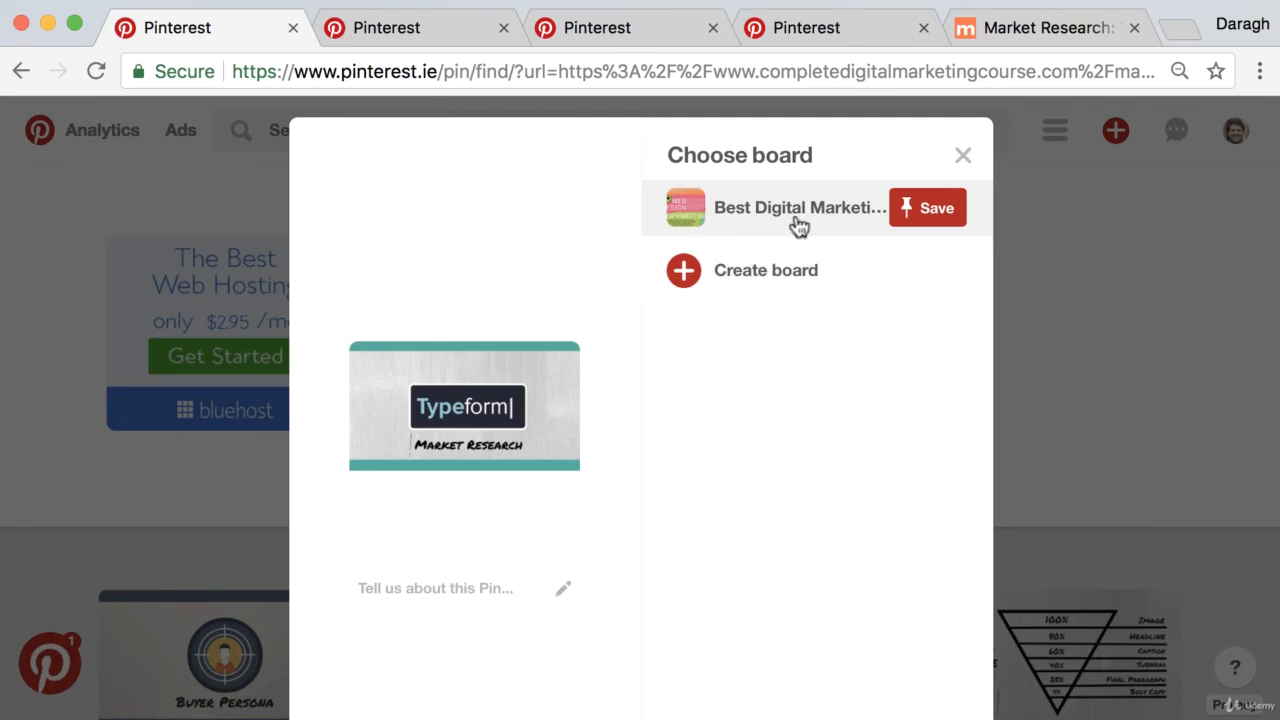
left_click(690, 276)
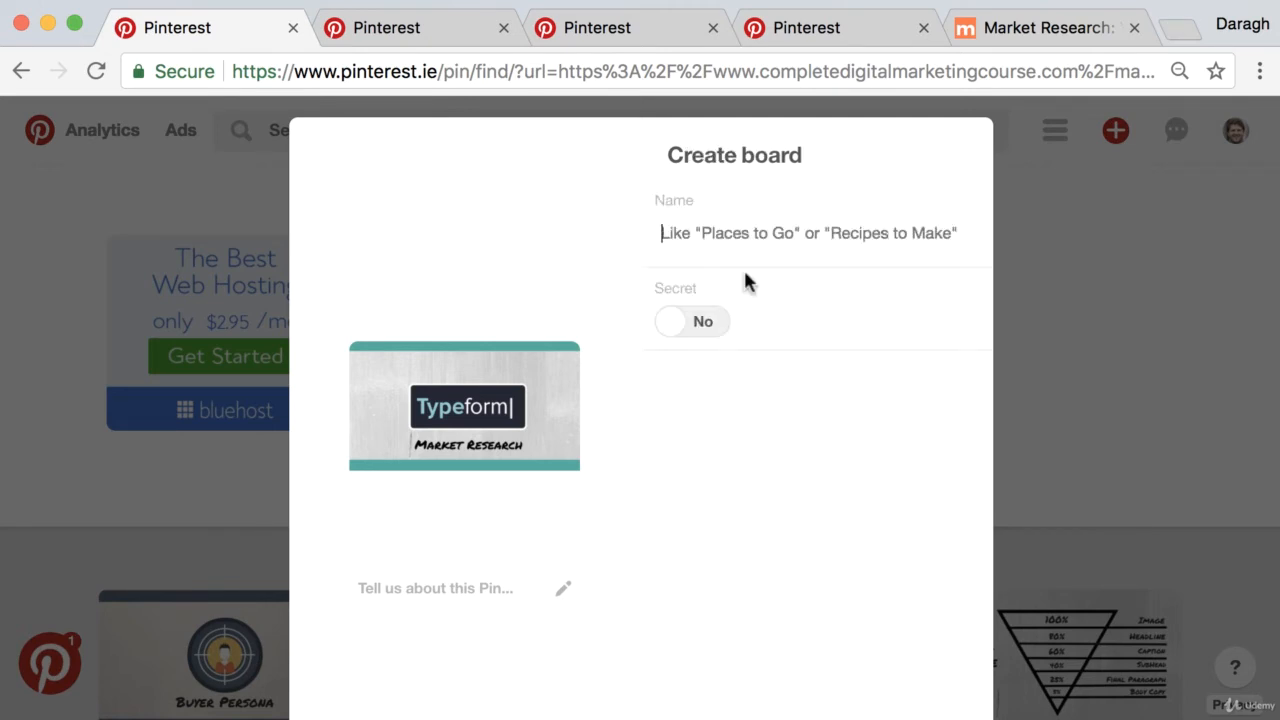
type("Marketing Fundamentals")
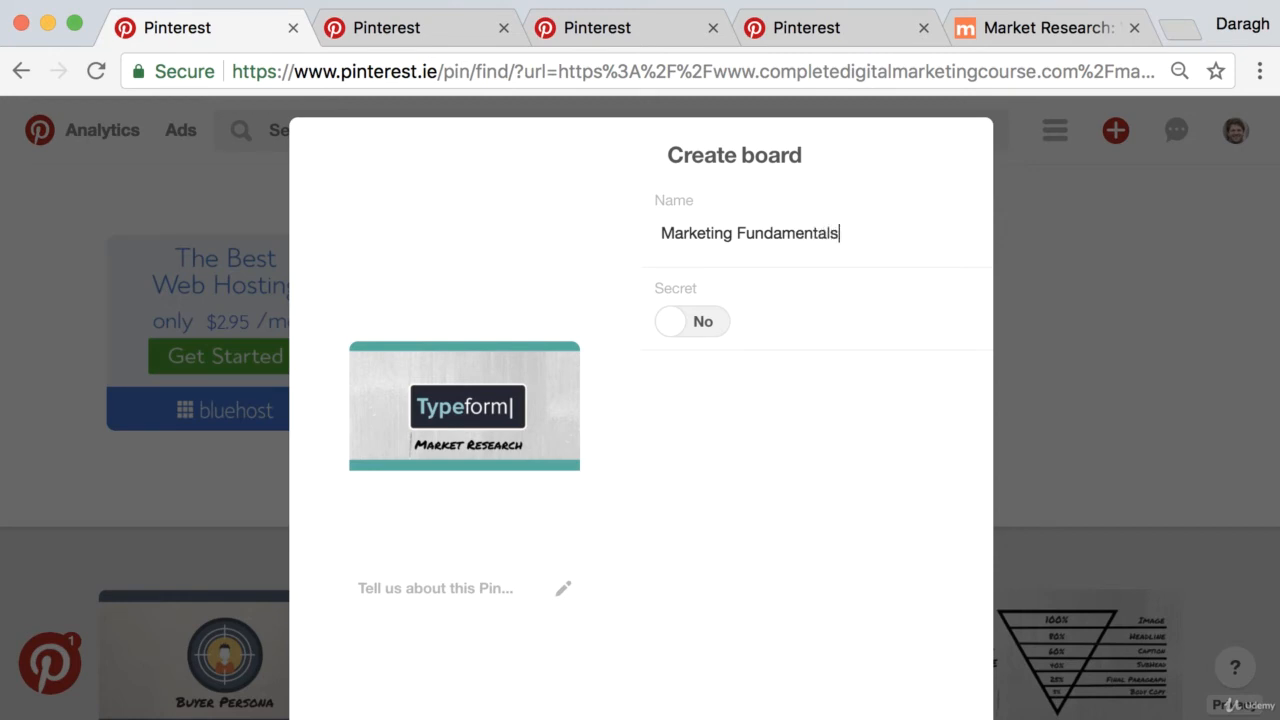
scroll(782, 403, "down", 3)
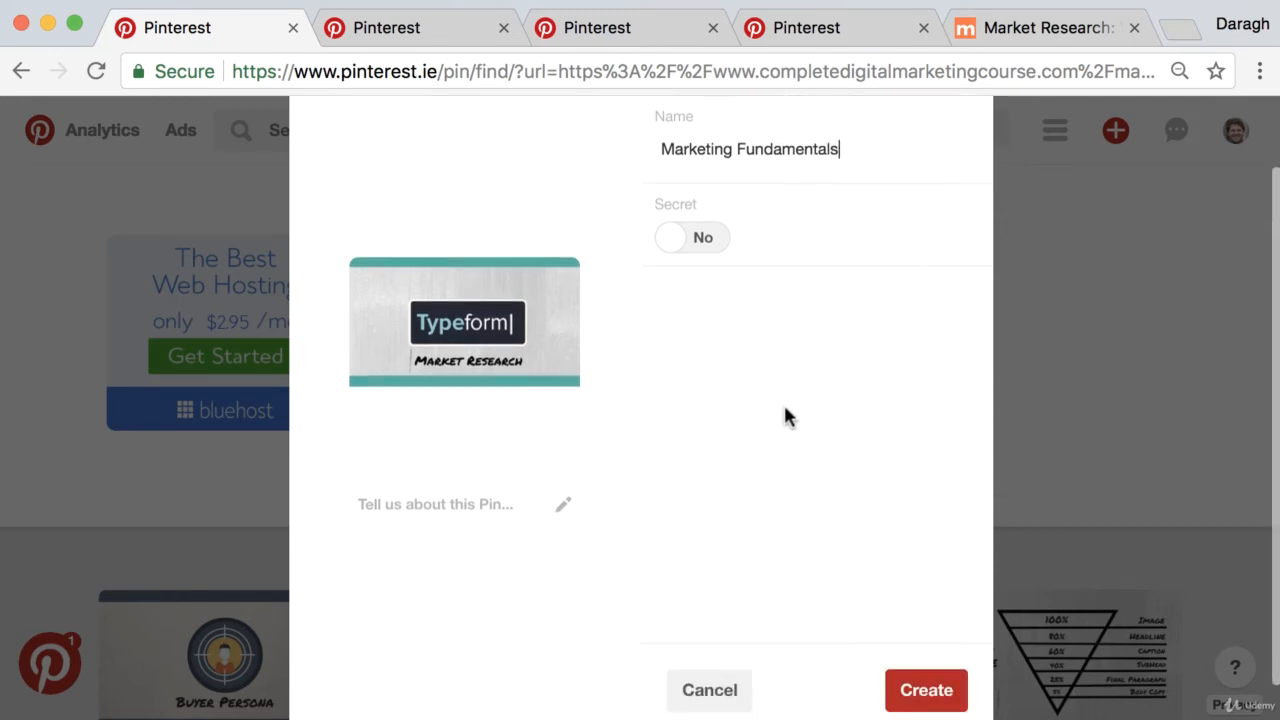
scroll(782, 416, "down", 1)
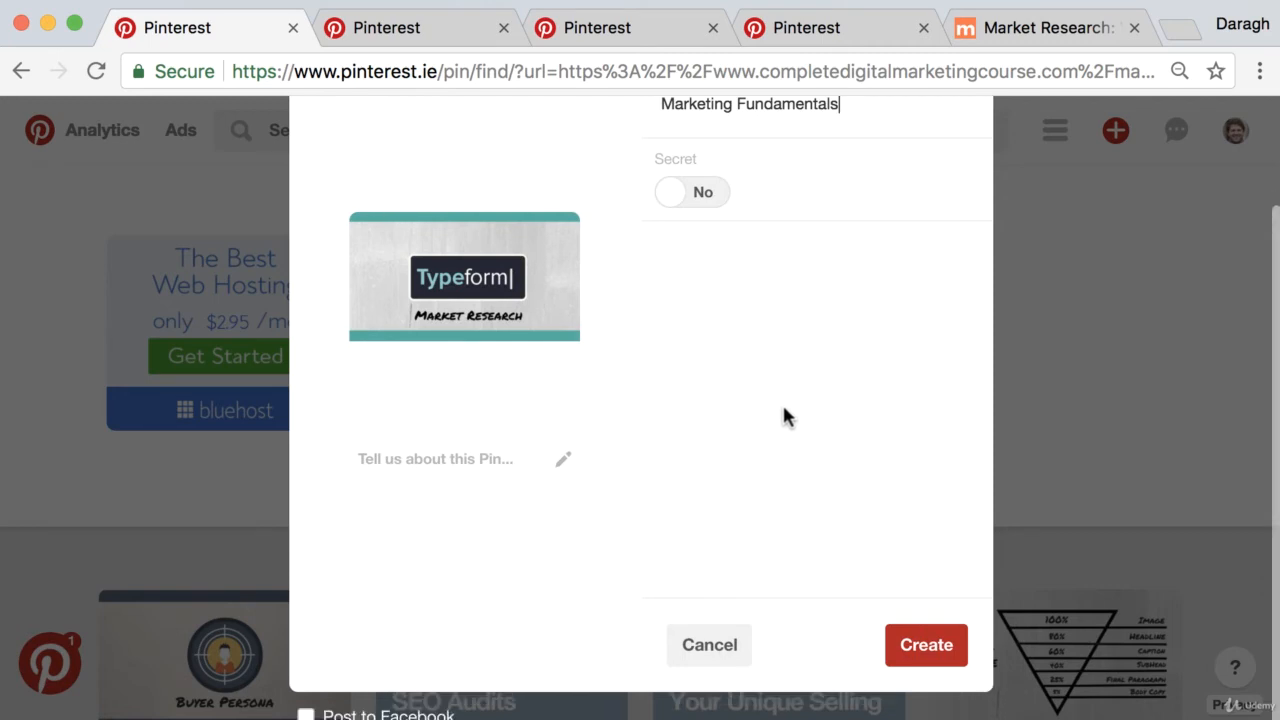
left_click(925, 647)
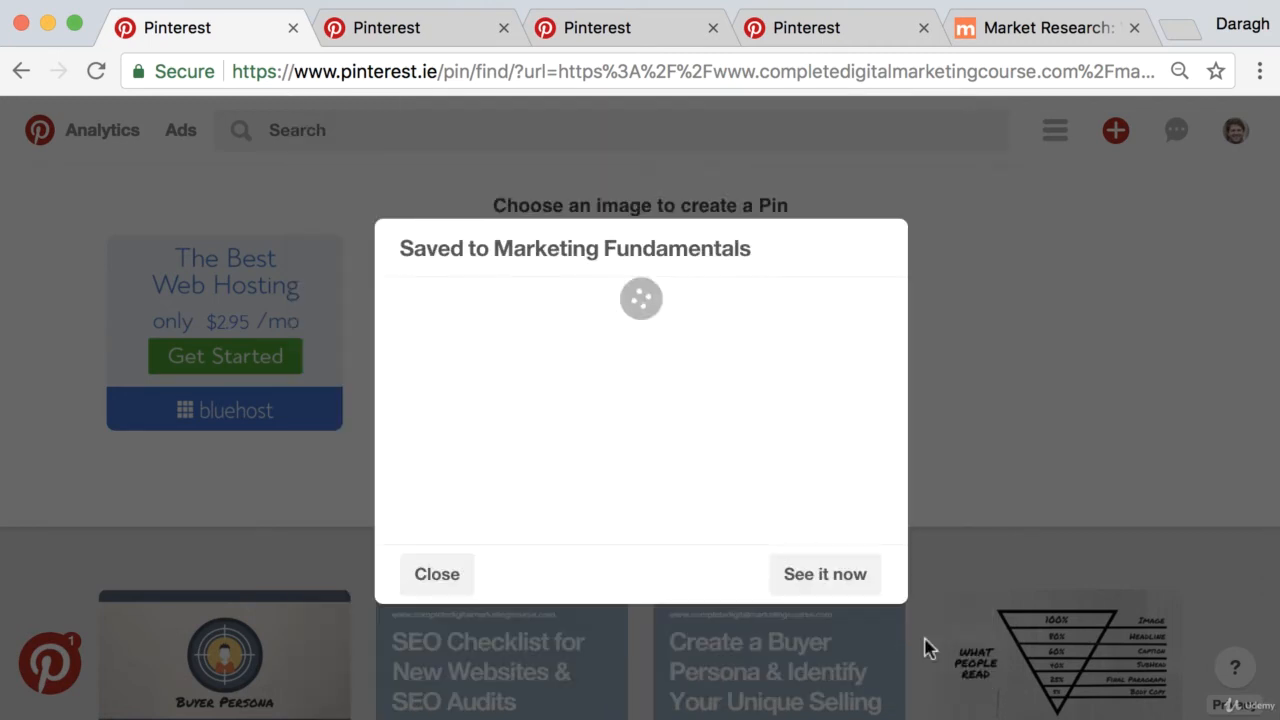
View the saved Typeform pin, and review the pins and boards on the own profile.
left_click(832, 526)
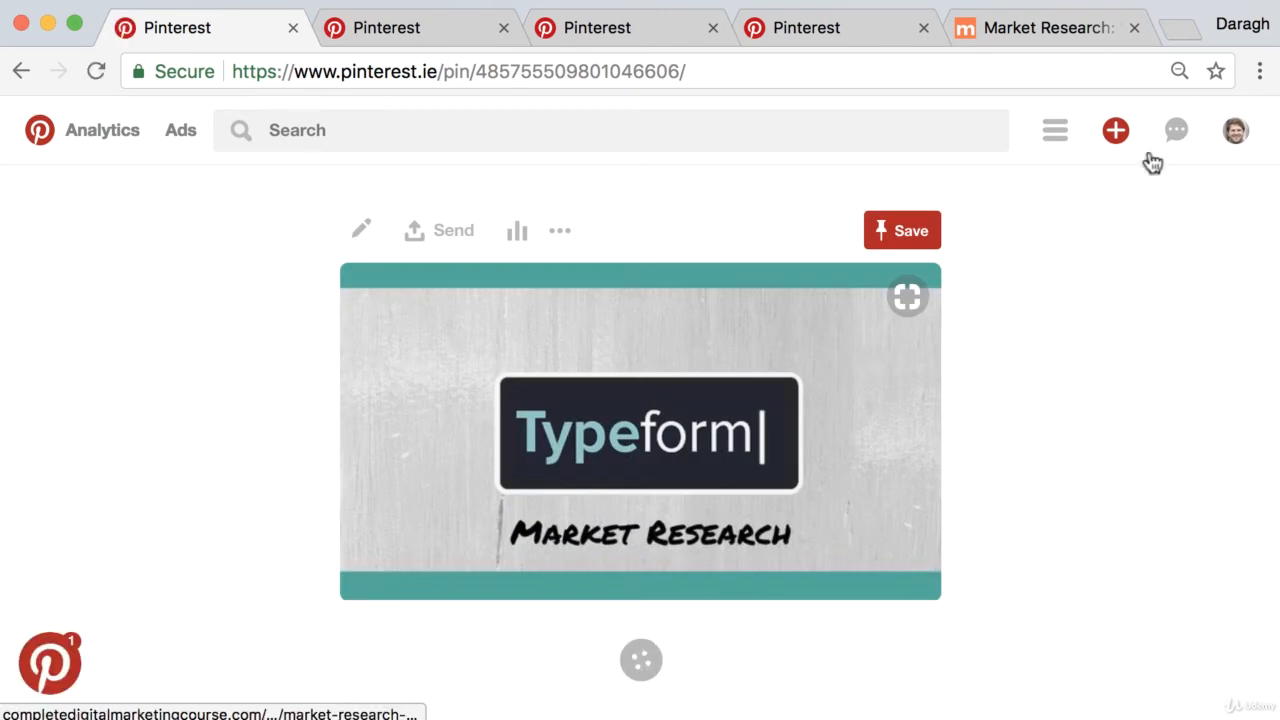
mouse_move(1233, 130)
left_click(1214, 198)
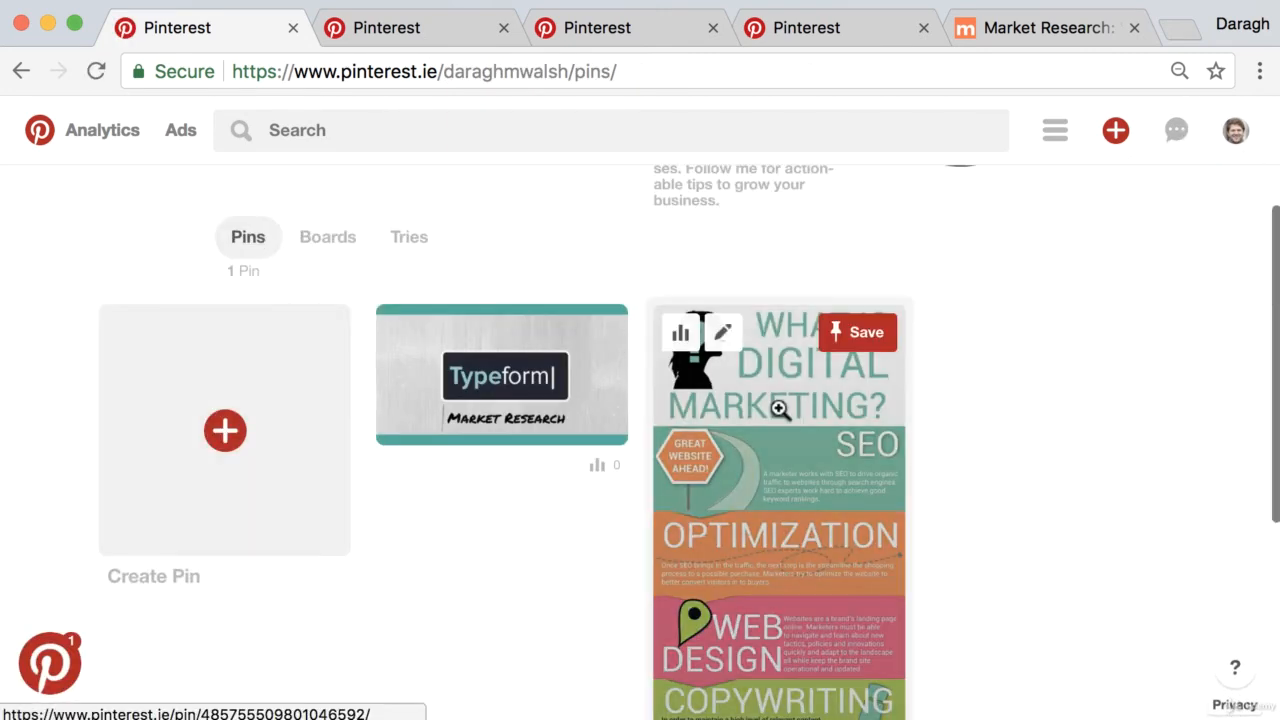
left_click(320, 248)
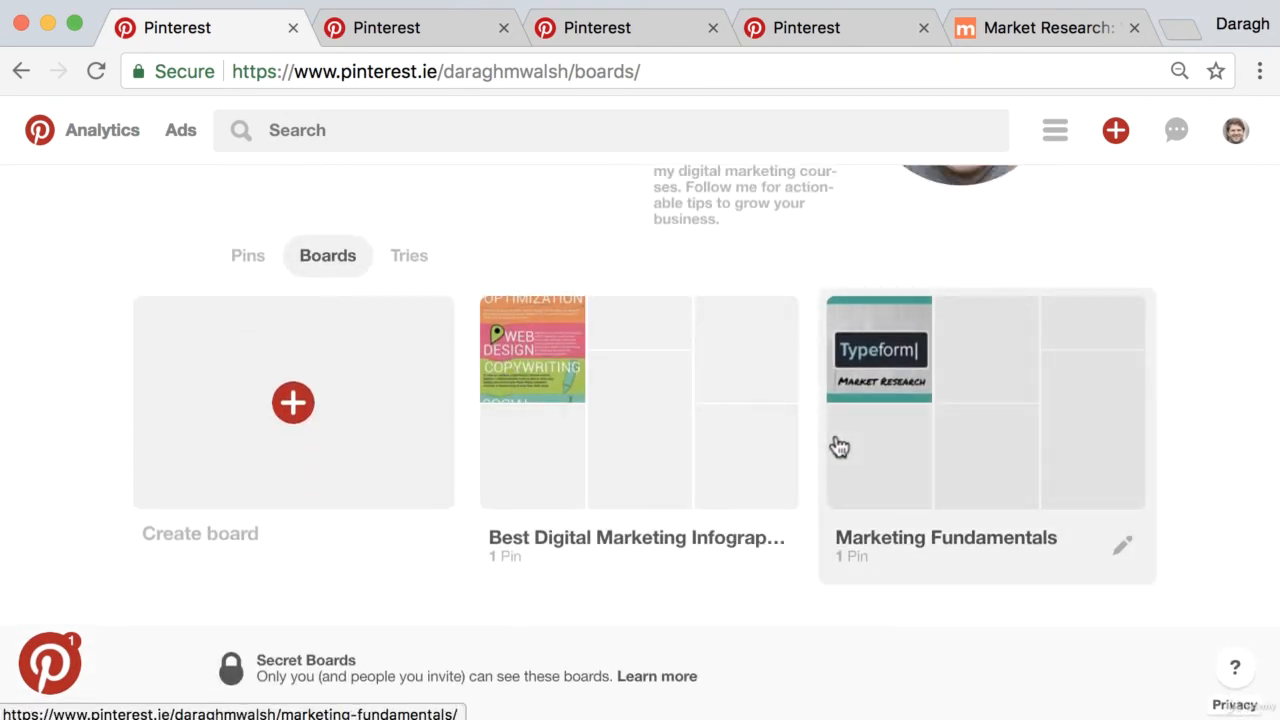
Open the "Best Digital Marketing Infographics" board for editing, ready to fill in its description.
left_click(776, 545)
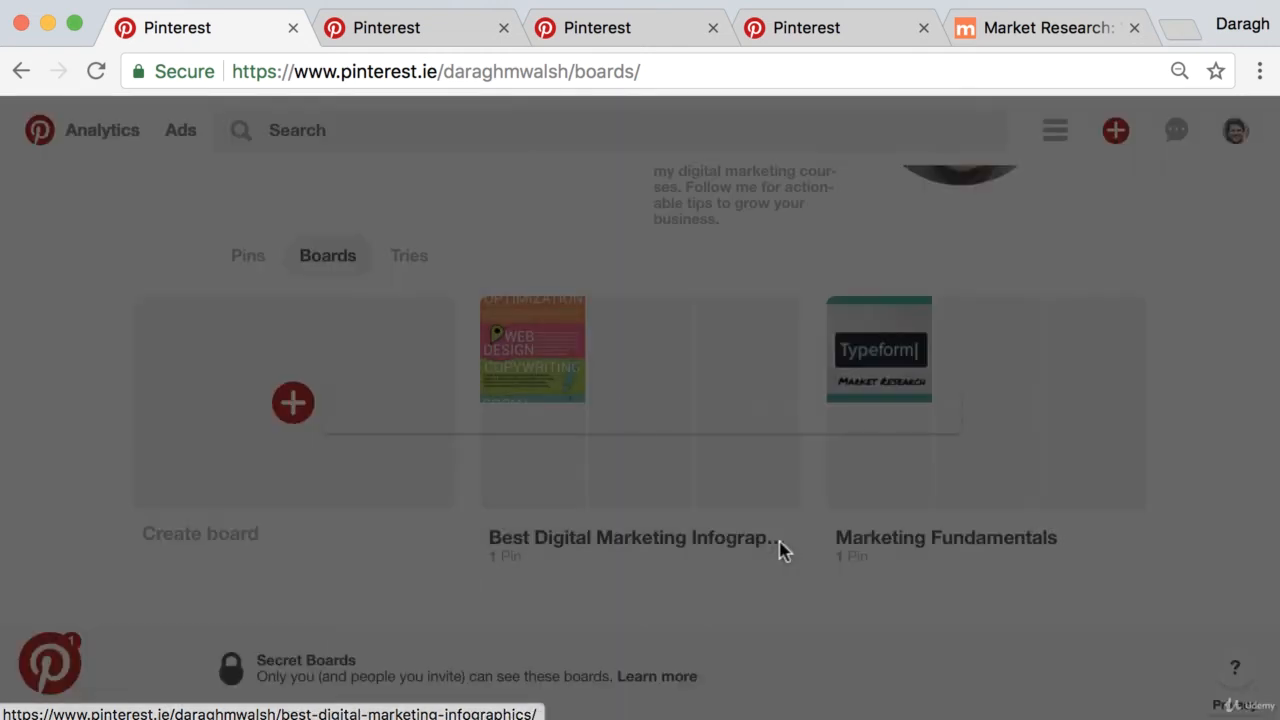
left_click(611, 313)
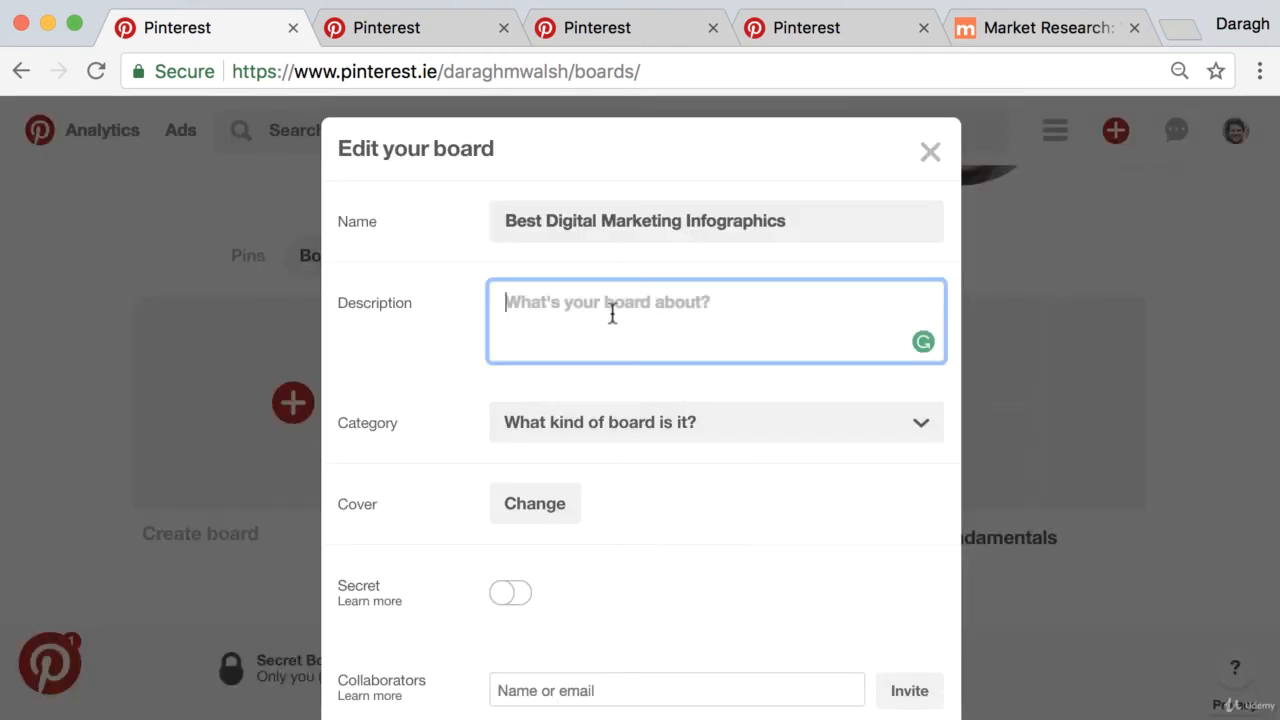
scroll(611, 313, "down", 1)
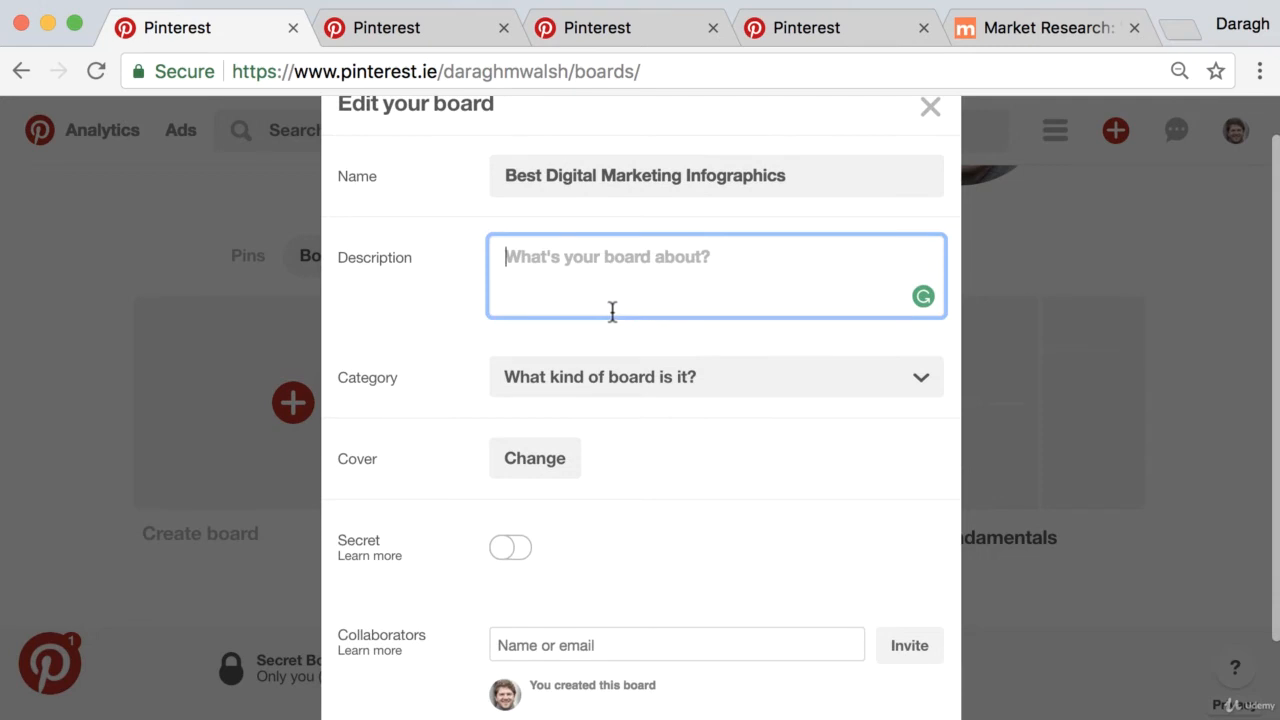
Open the followed digital marketing consultant's "Digital Marketing Strategy" board and examine how its description is written.
left_click(444, 33)
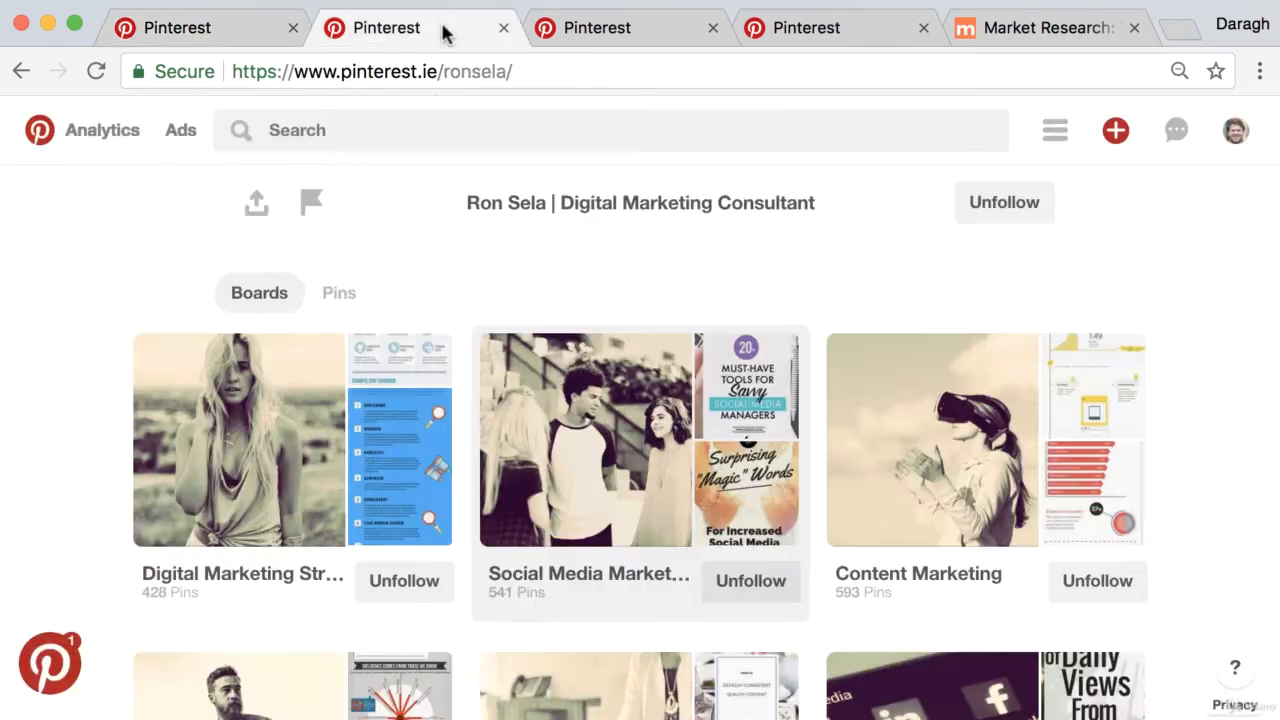
scroll(305, 425, "down", 1)
left_click(278, 449)
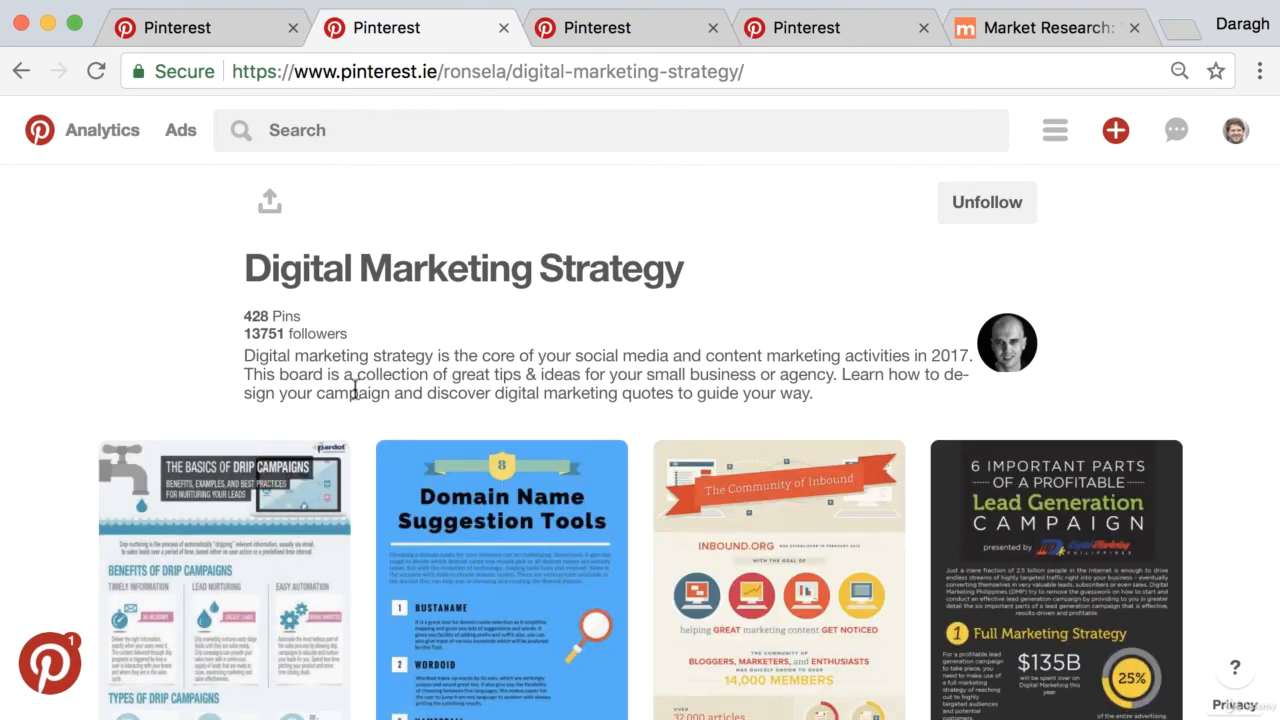
left_click_drag(247, 355, 871, 391)
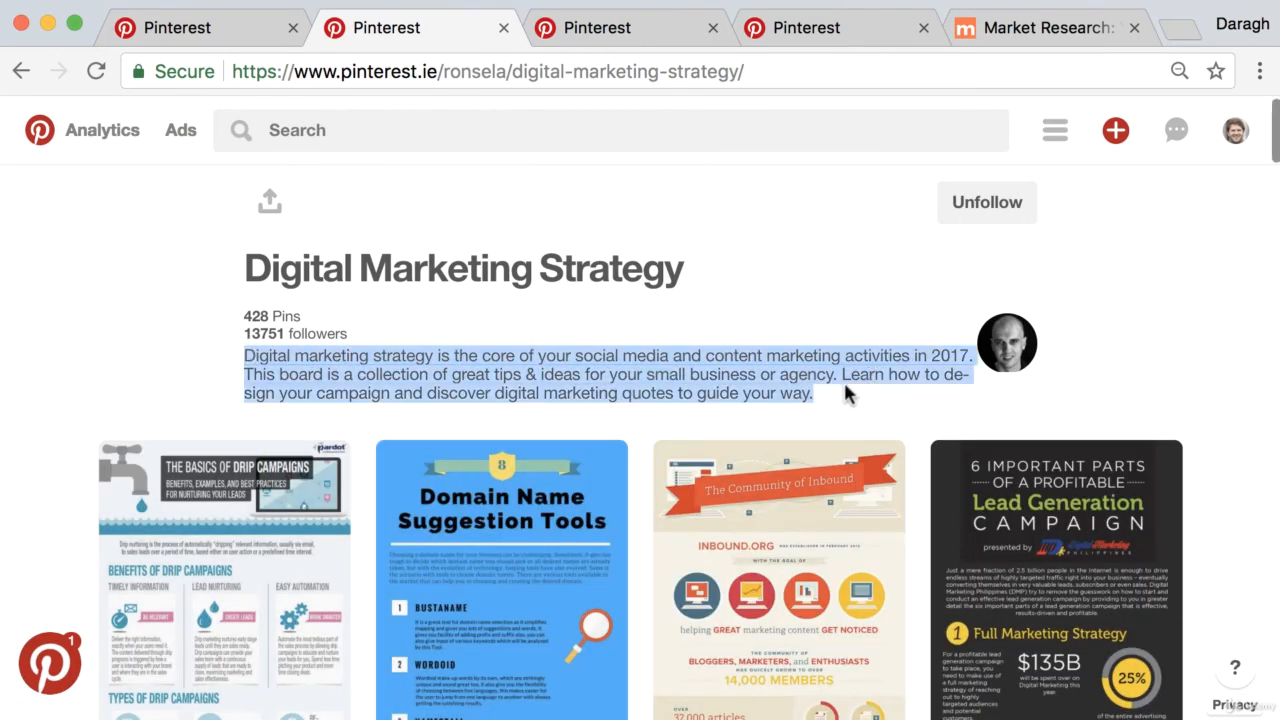
left_click(840, 391)
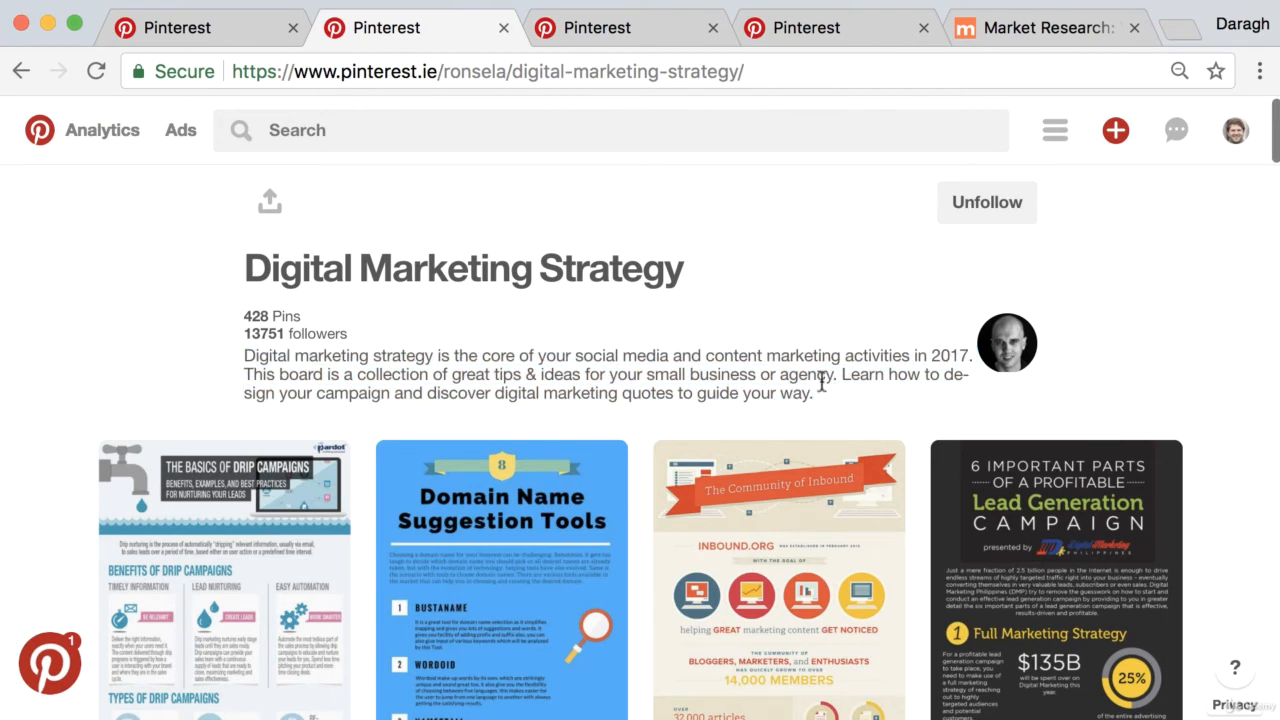
left_click_drag(263, 374, 840, 395)
left_click(694, 376)
left_click(822, 375)
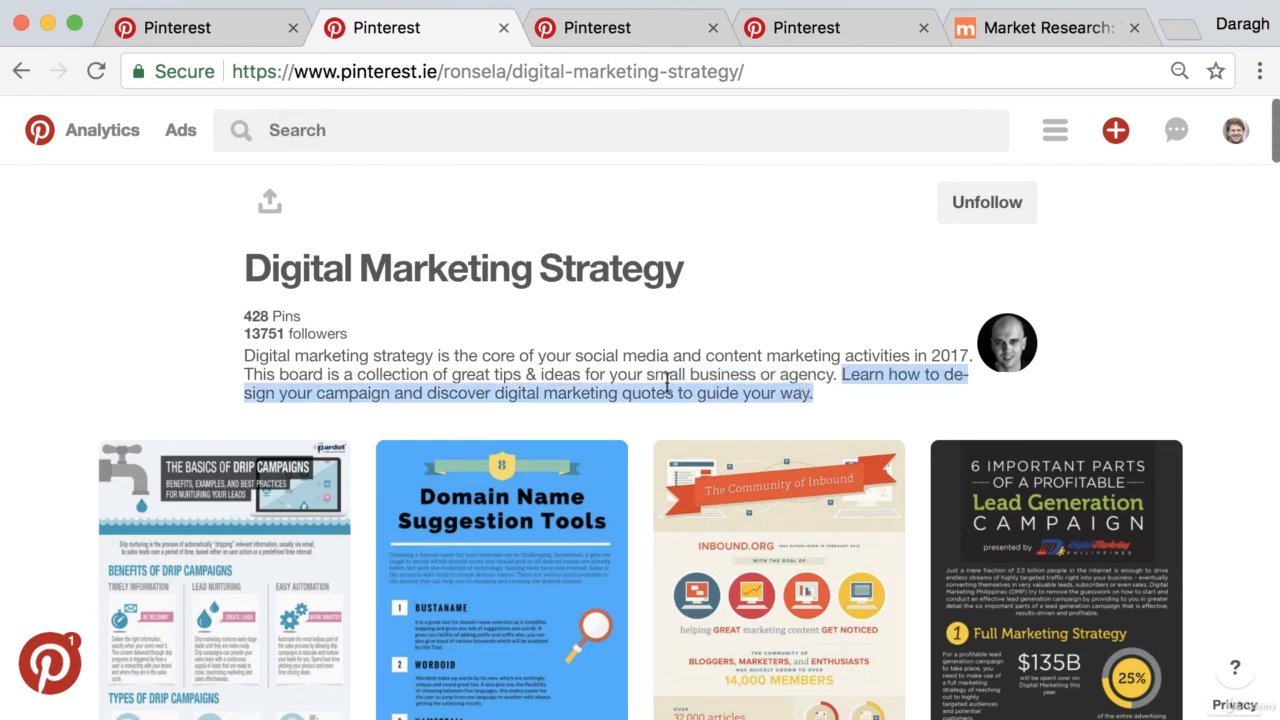
left_click(497, 366)
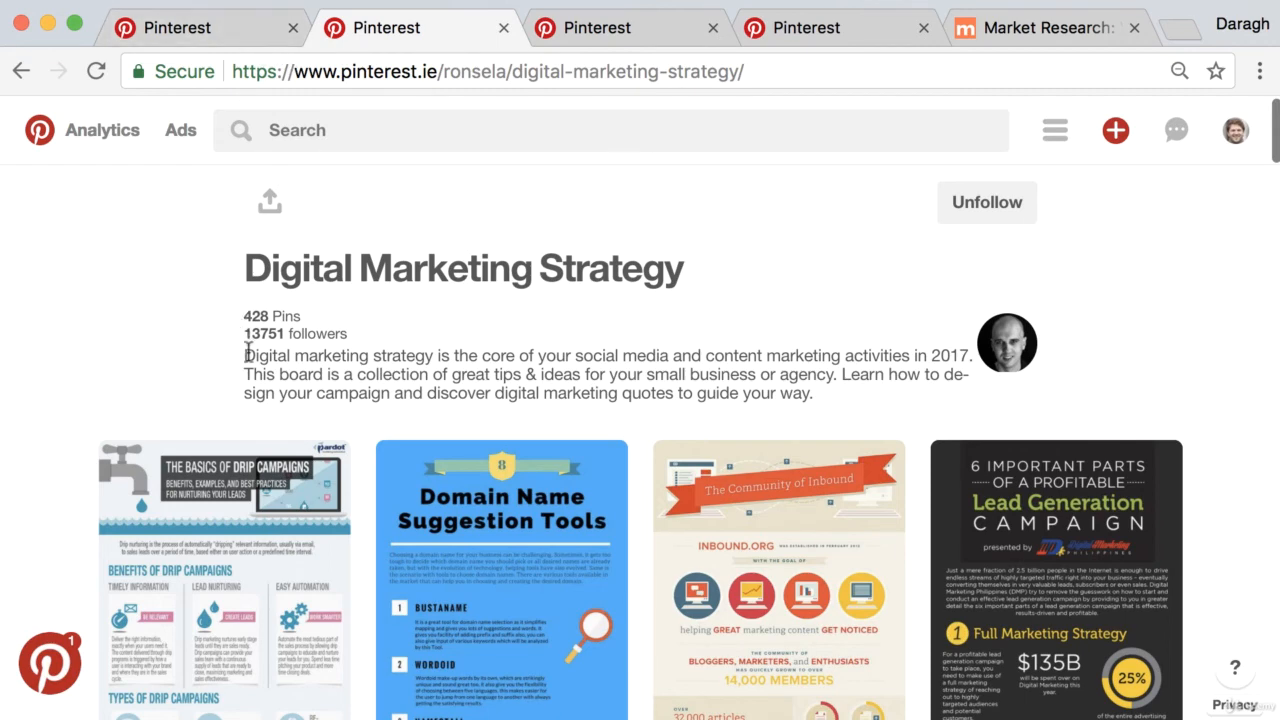
Copy the full "Digital Marketing Strategy" board description and paste it as the description of the "Best Digital Marketing Infographics" board.
left_click_drag(246, 355, 853, 395)
key("super+c")
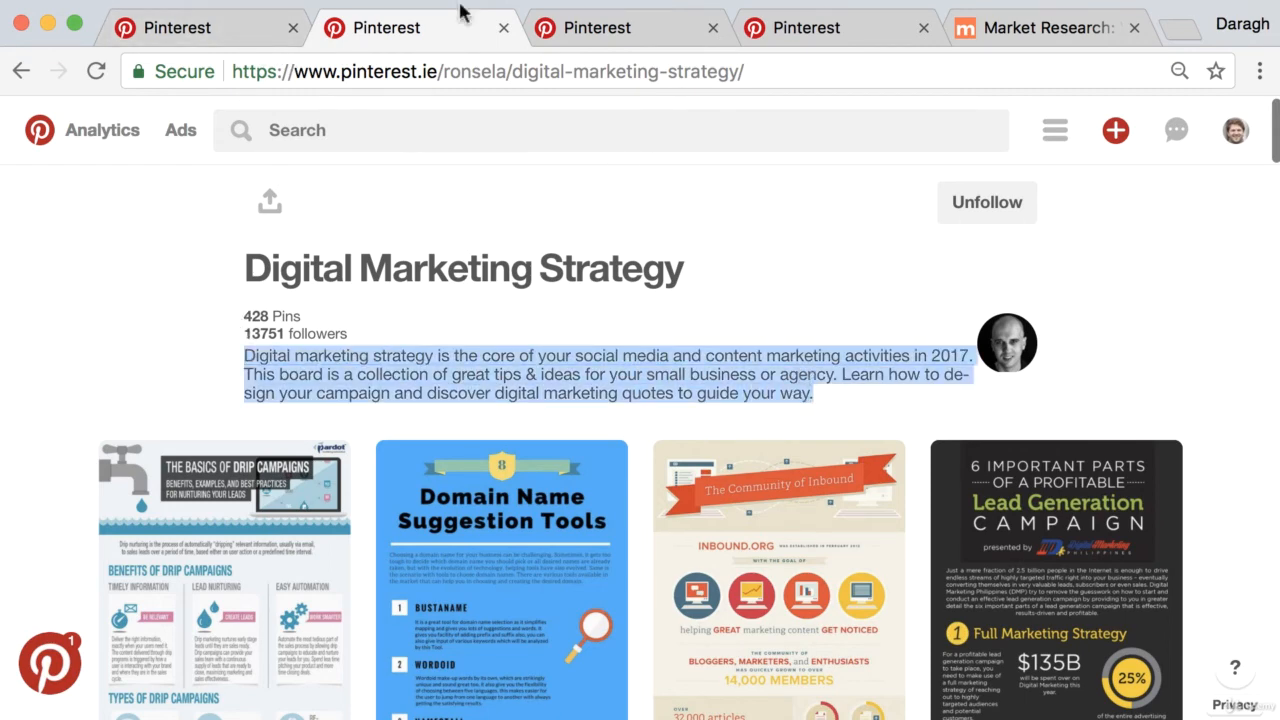
left_click(214, 29)
key("super+v")
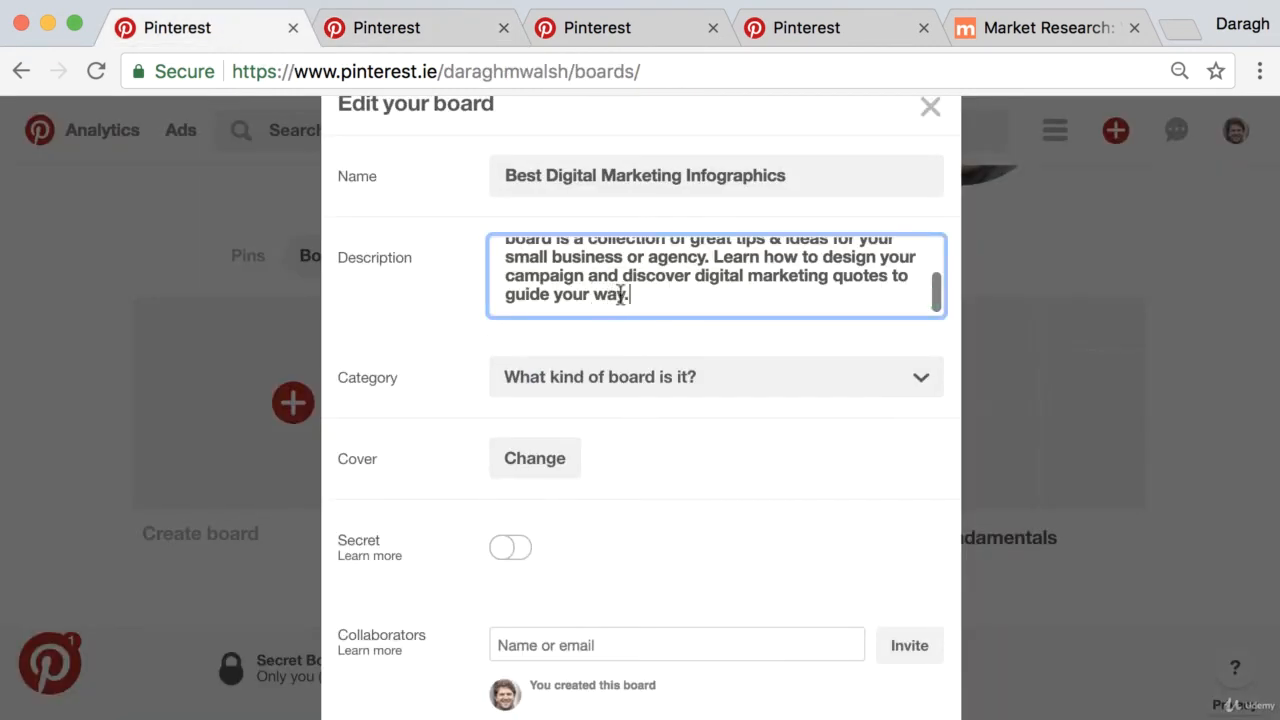
left_click_drag(575, 284, 491, 237)
left_click(584, 270)
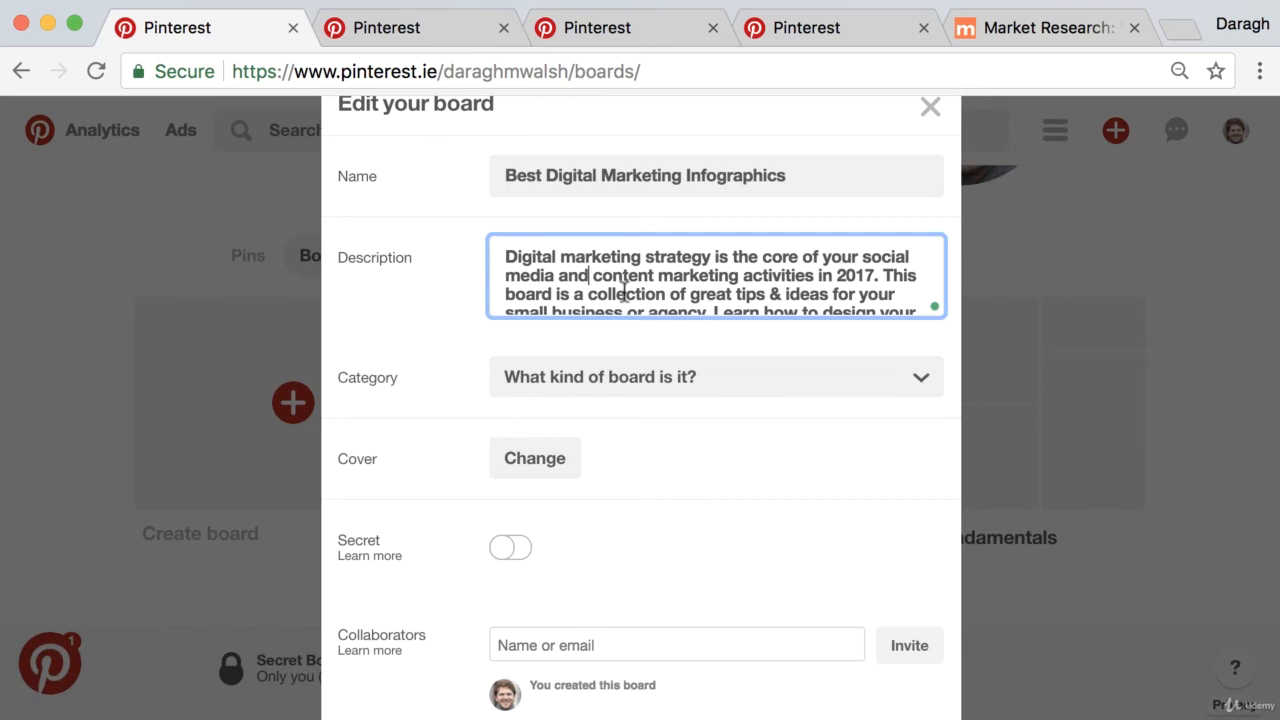
scroll(626, 290, "down", 3)
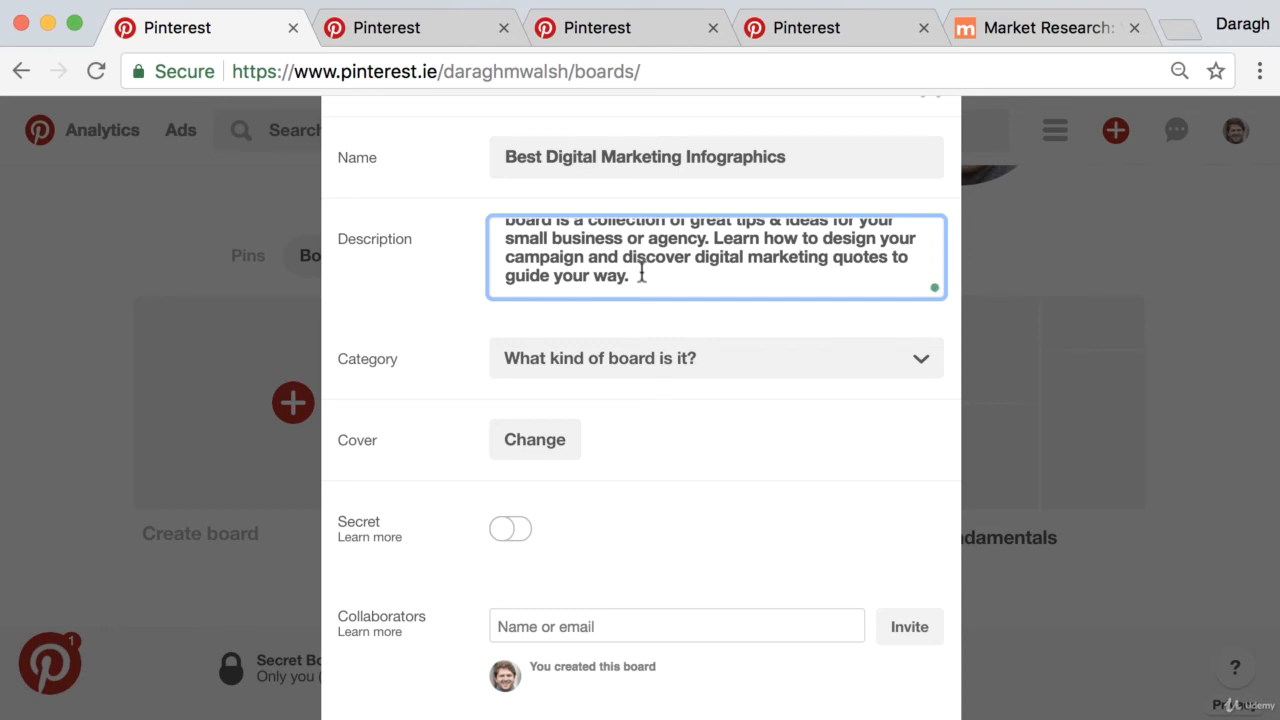
Set the "Best Digital Marketing Infographics" board's category to Technology and save the board changes.
left_click(680, 357)
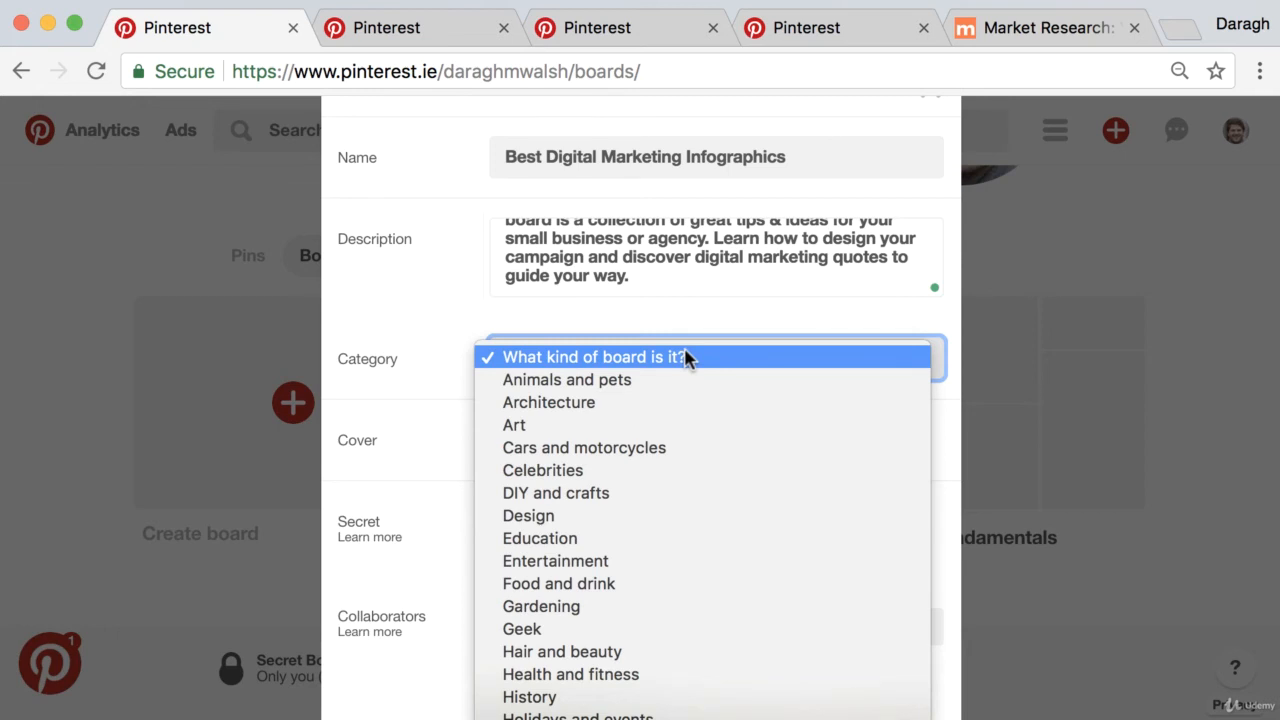
left_click(645, 368)
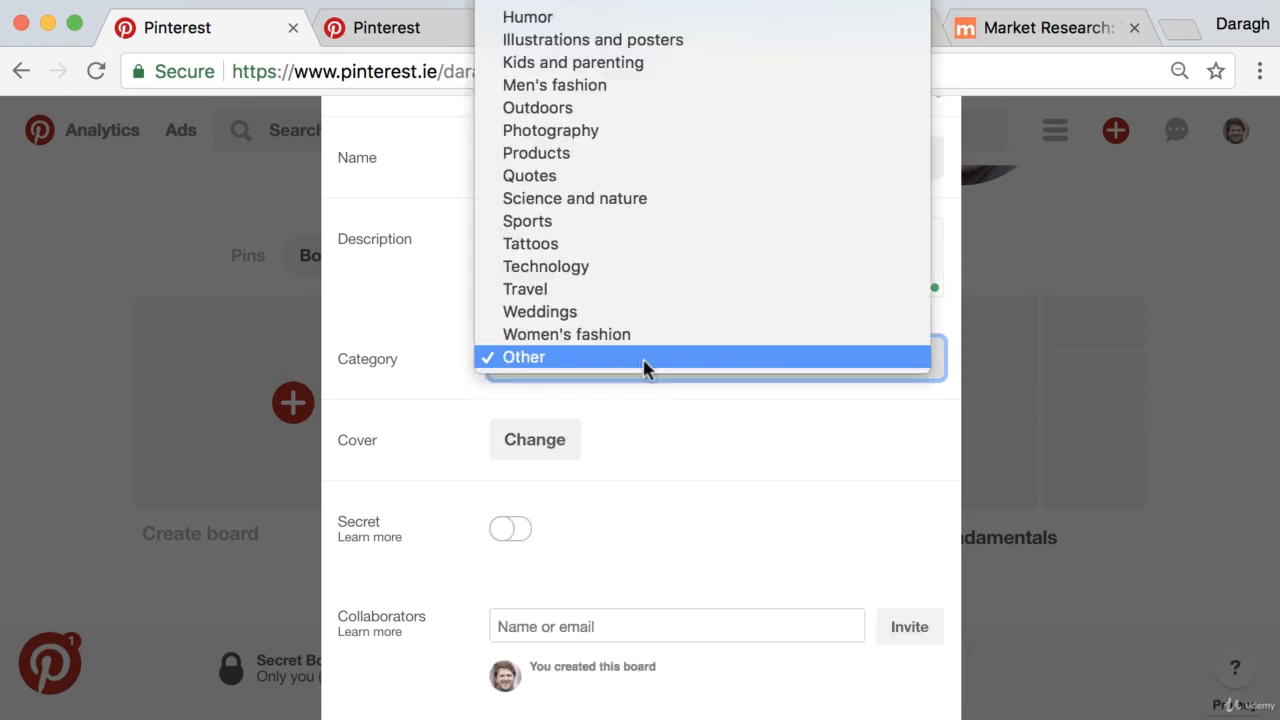
left_click(623, 266)
scroll(661, 405, "down", 2)
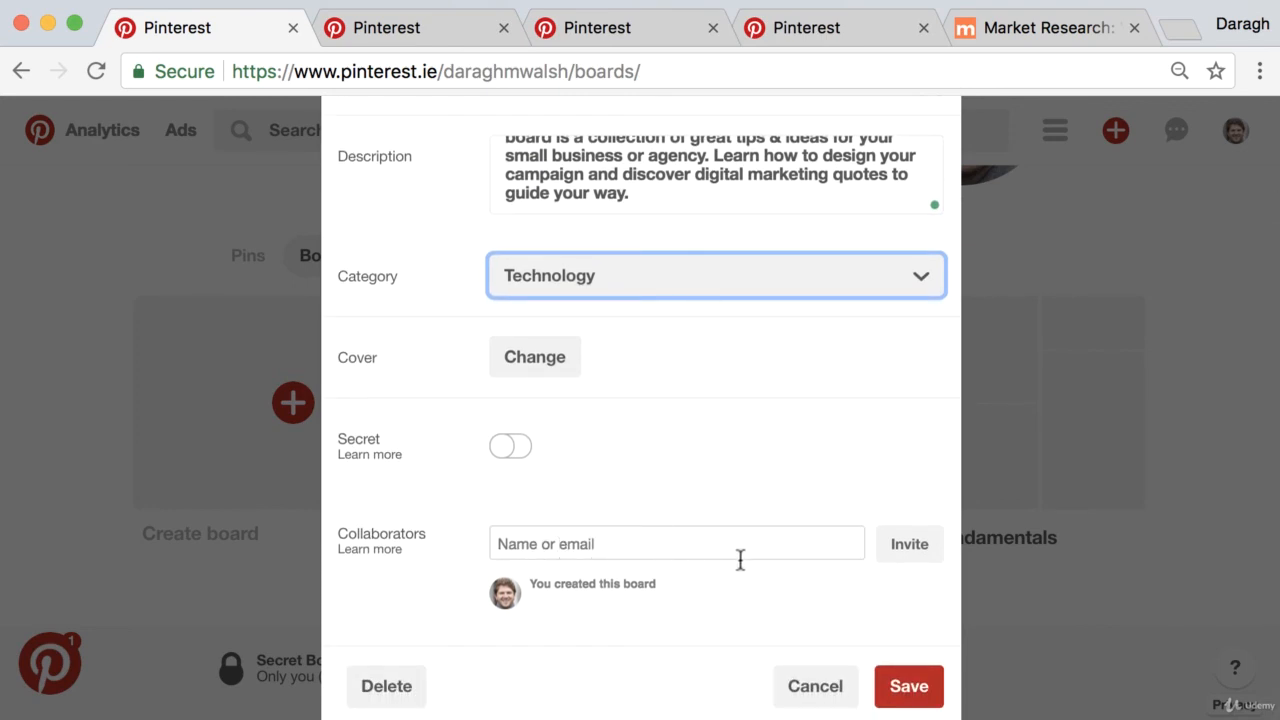
left_click(922, 697)
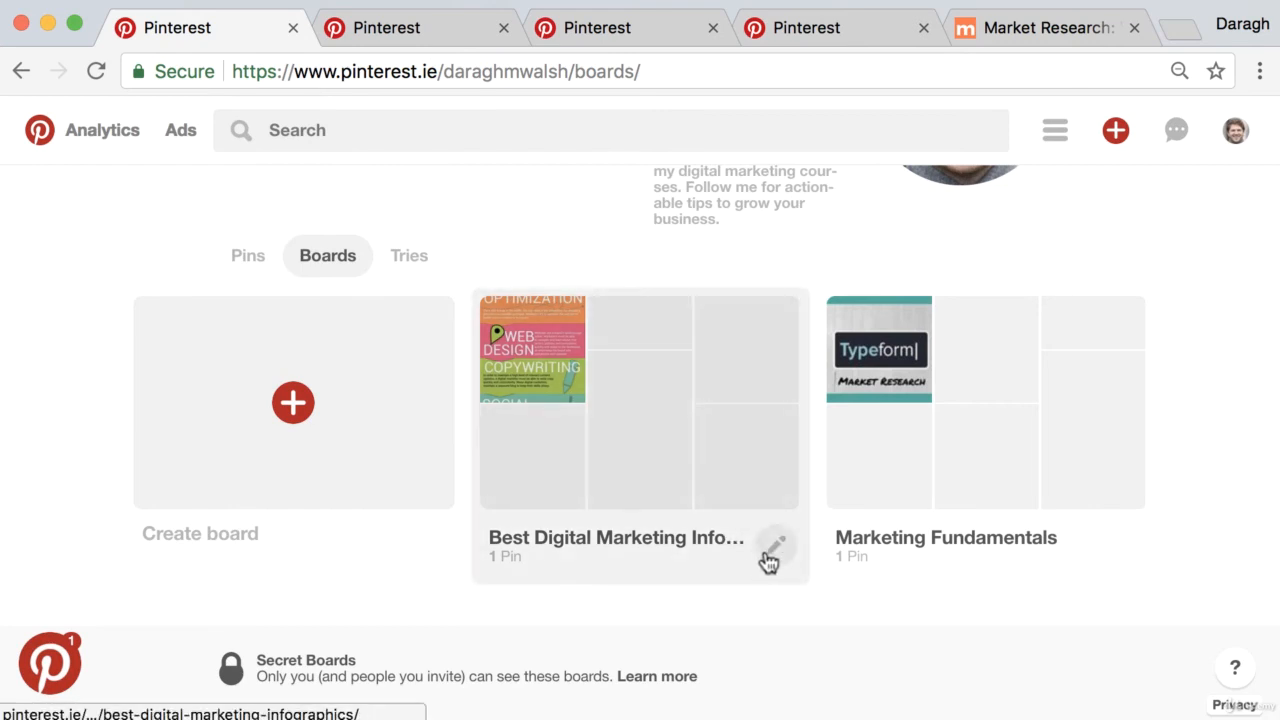
Open the Typeform Market Research pin on the "Marketing Fundamentals" board for editing and go to its description.
left_click(903, 551)
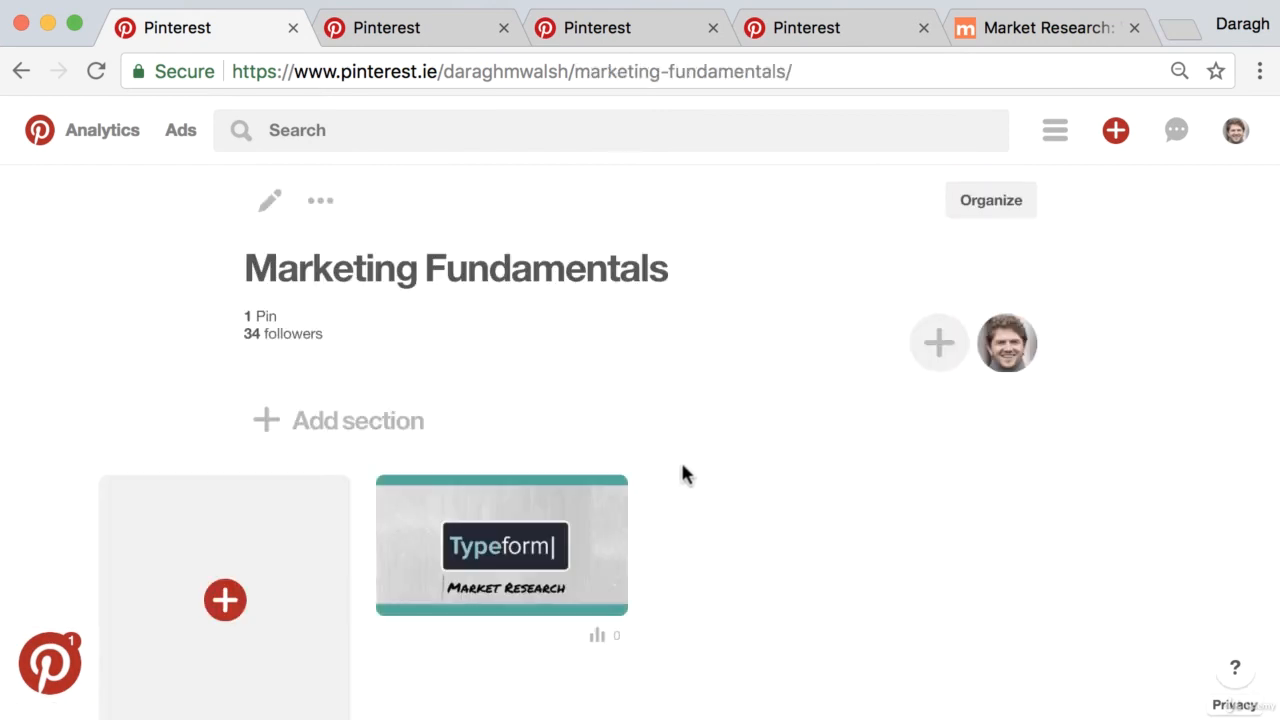
mouse_move(623, 503)
scroll(600, 470, "down", 1)
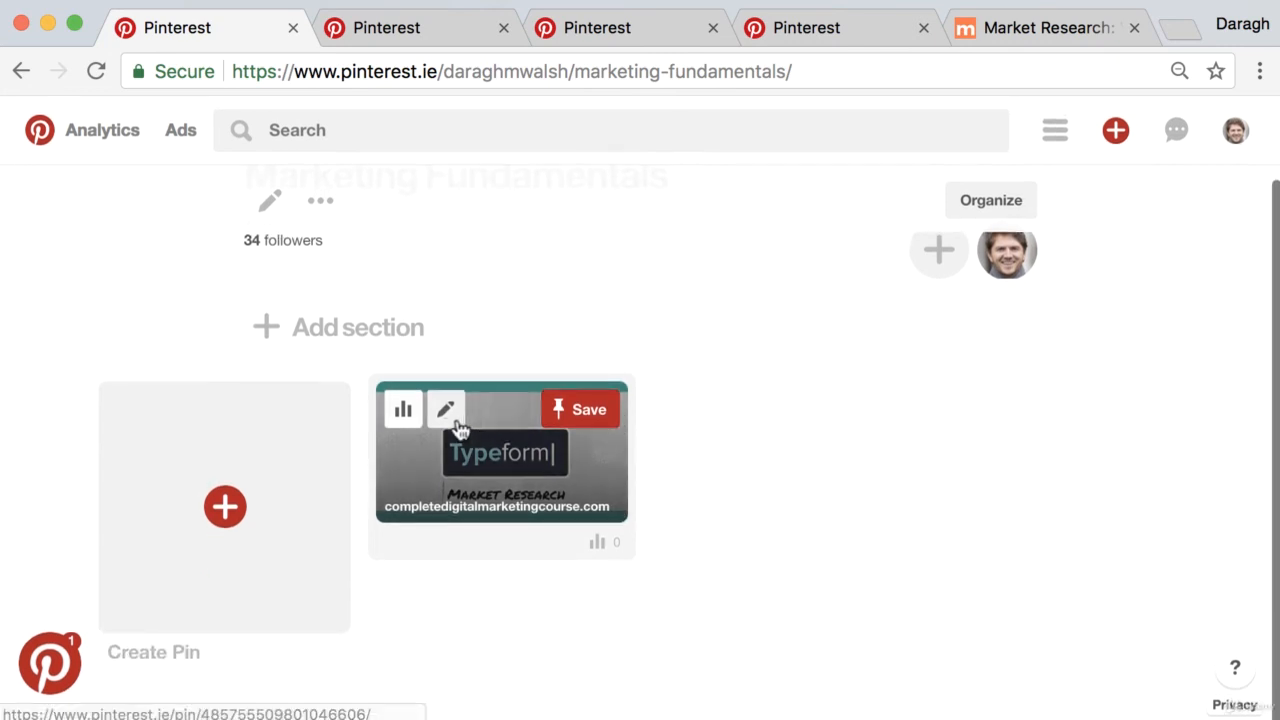
left_click(457, 423)
left_click(545, 427)
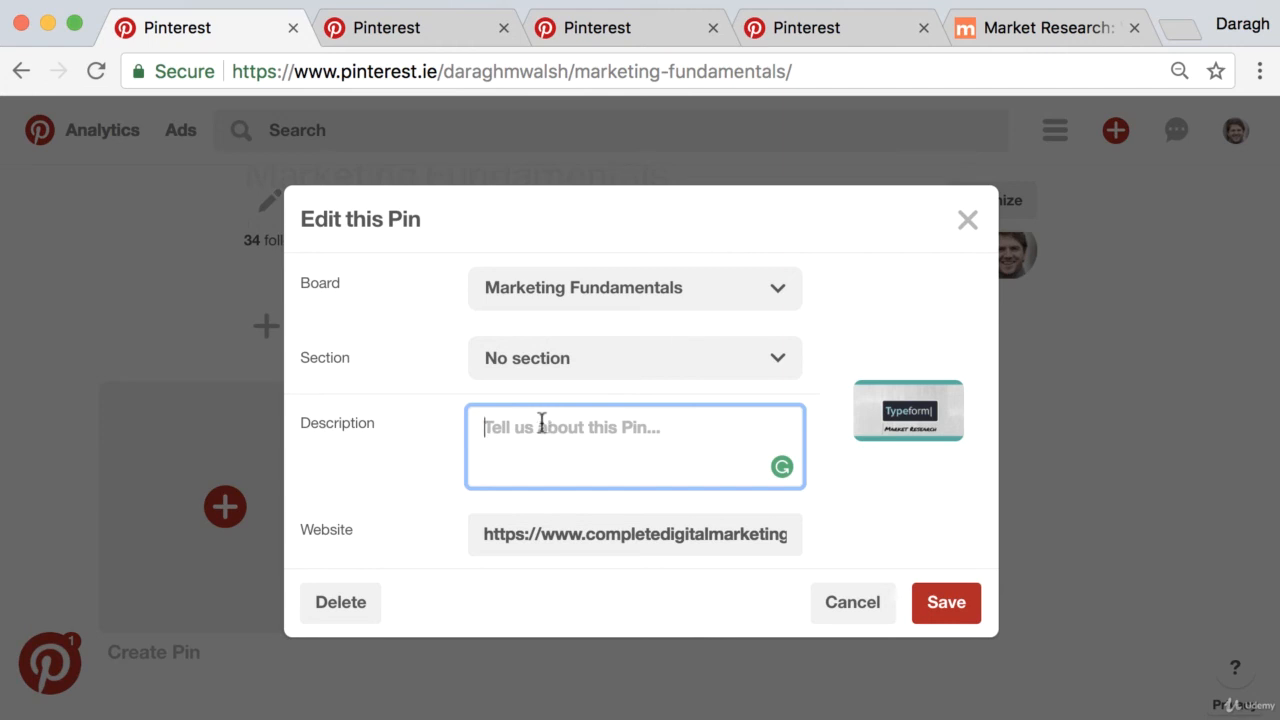
Open the "The Basics of Drip Campaigns" infographic pin on the consultant's board and examine its article description.
left_click(450, 34)
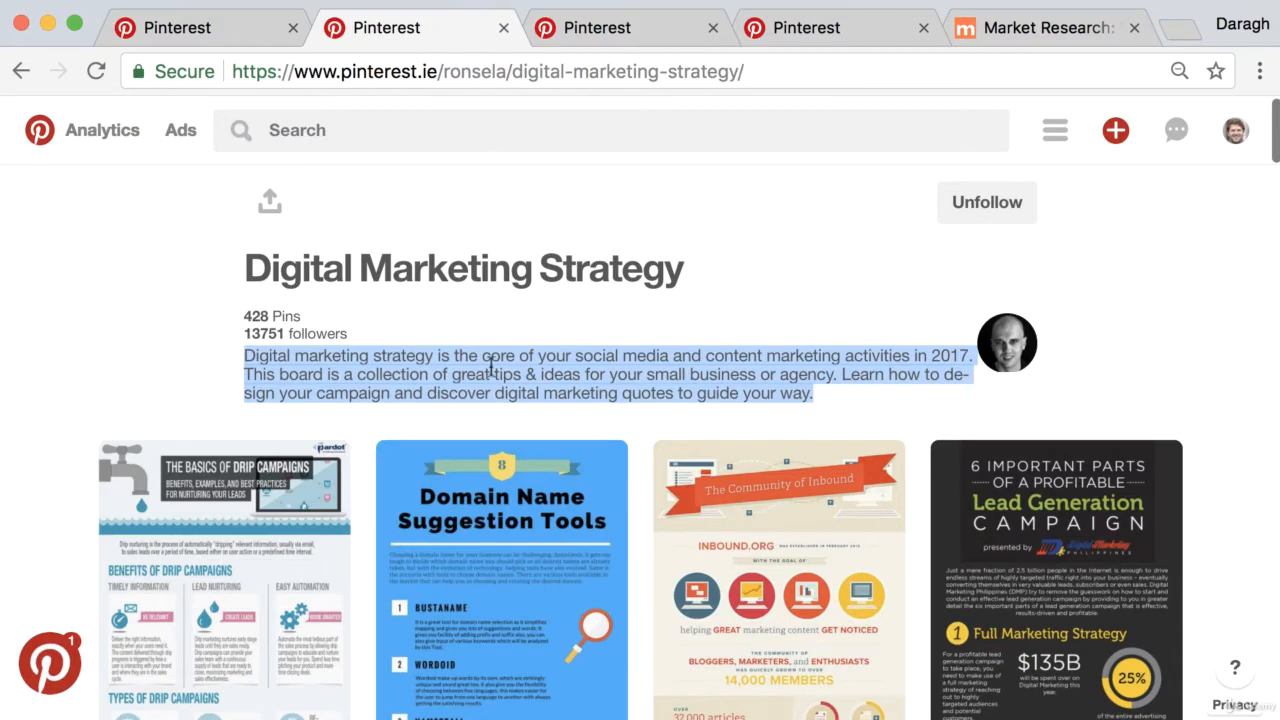
scroll(480, 400, "down", 5)
left_click(205, 491)
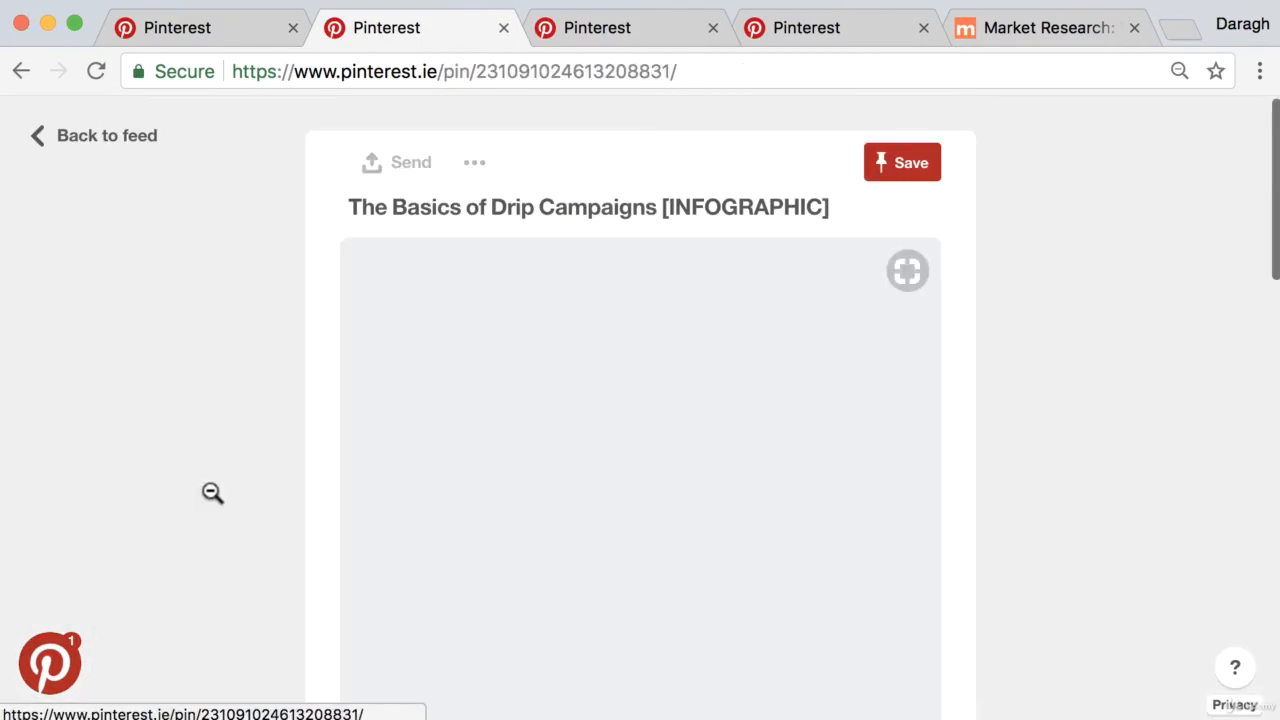
scroll(461, 537, "down", 10)
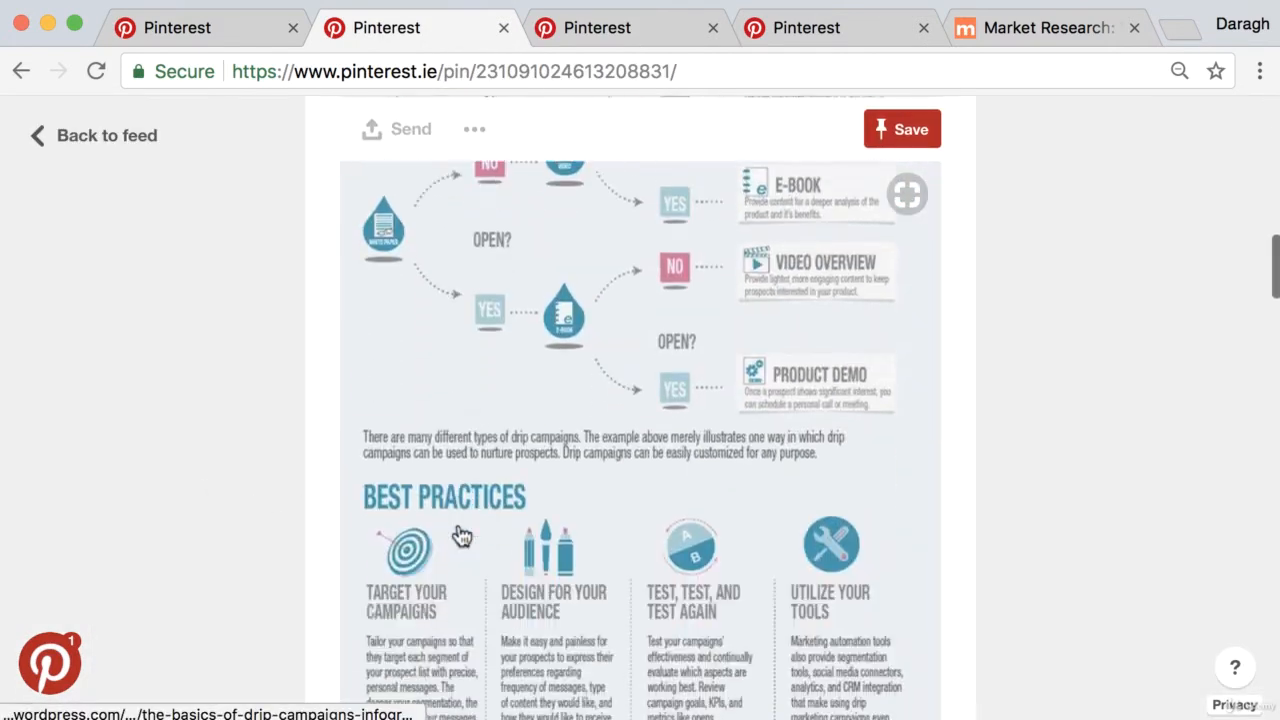
scroll(461, 537, "down", 5)
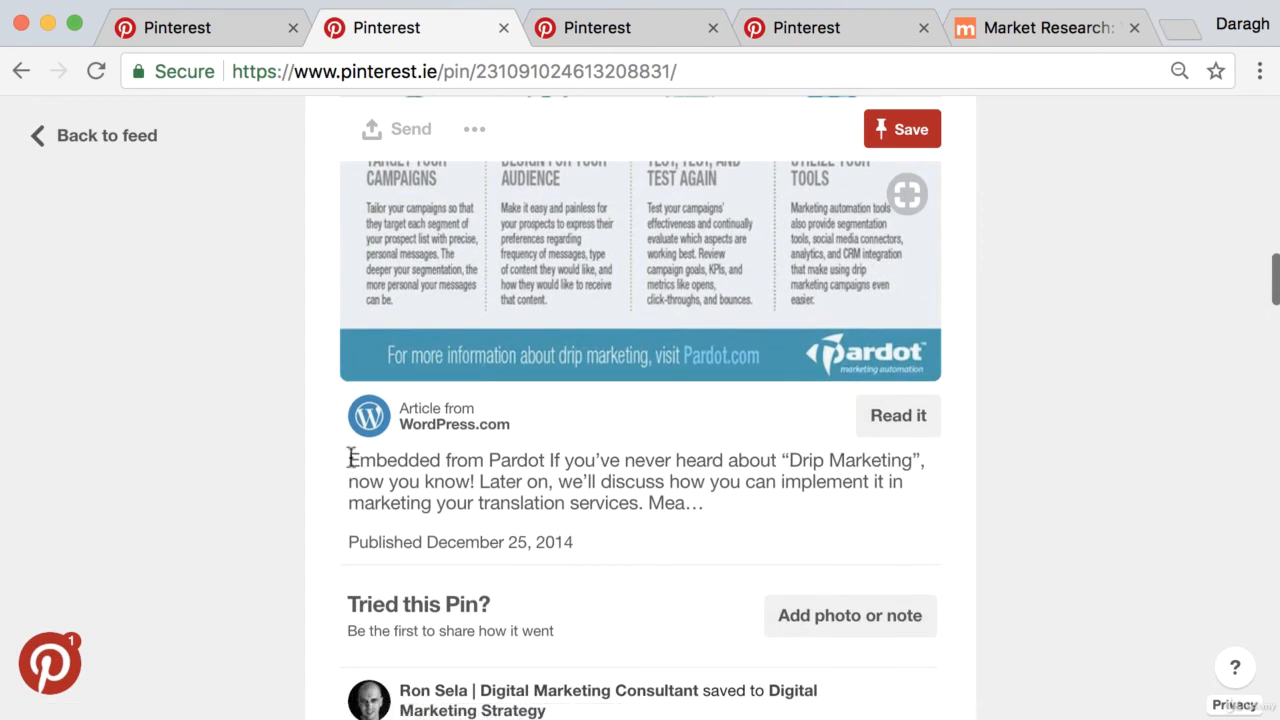
left_click_drag(351, 458, 697, 502)
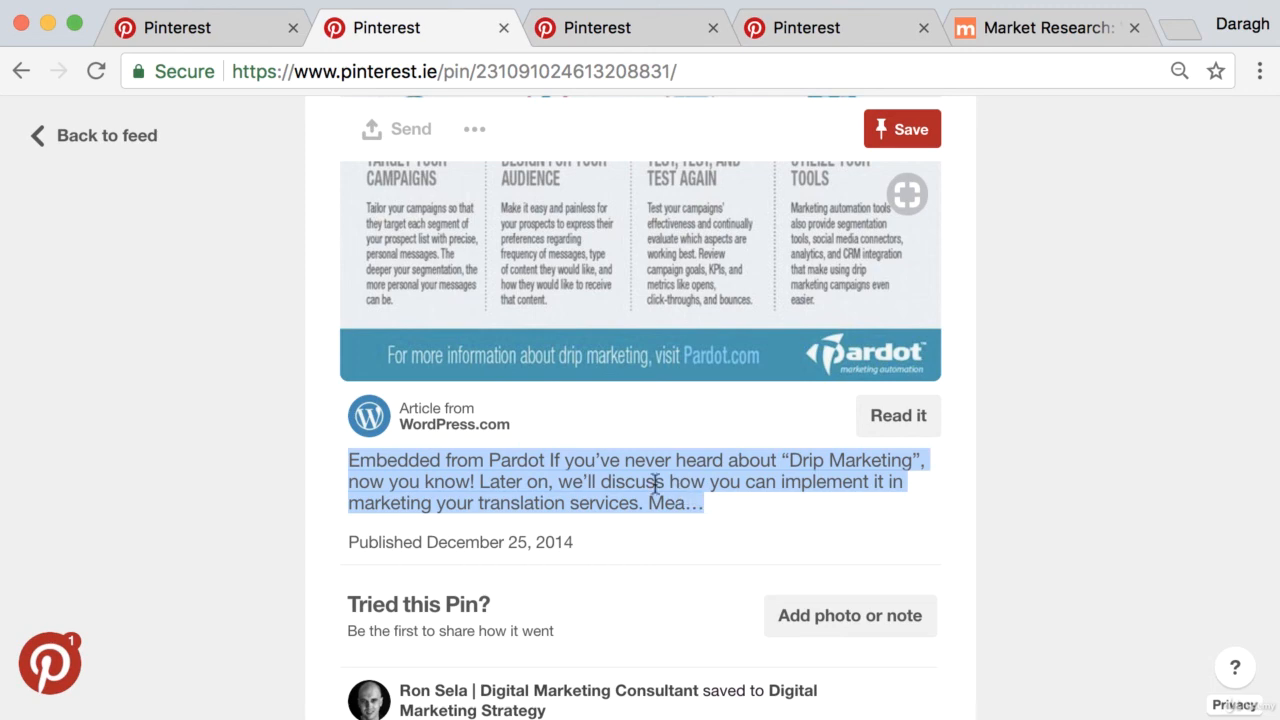
Close one of the extra Pinterest tabs and review the boards on the own profile.
left_click(637, 31)
key("super+w")
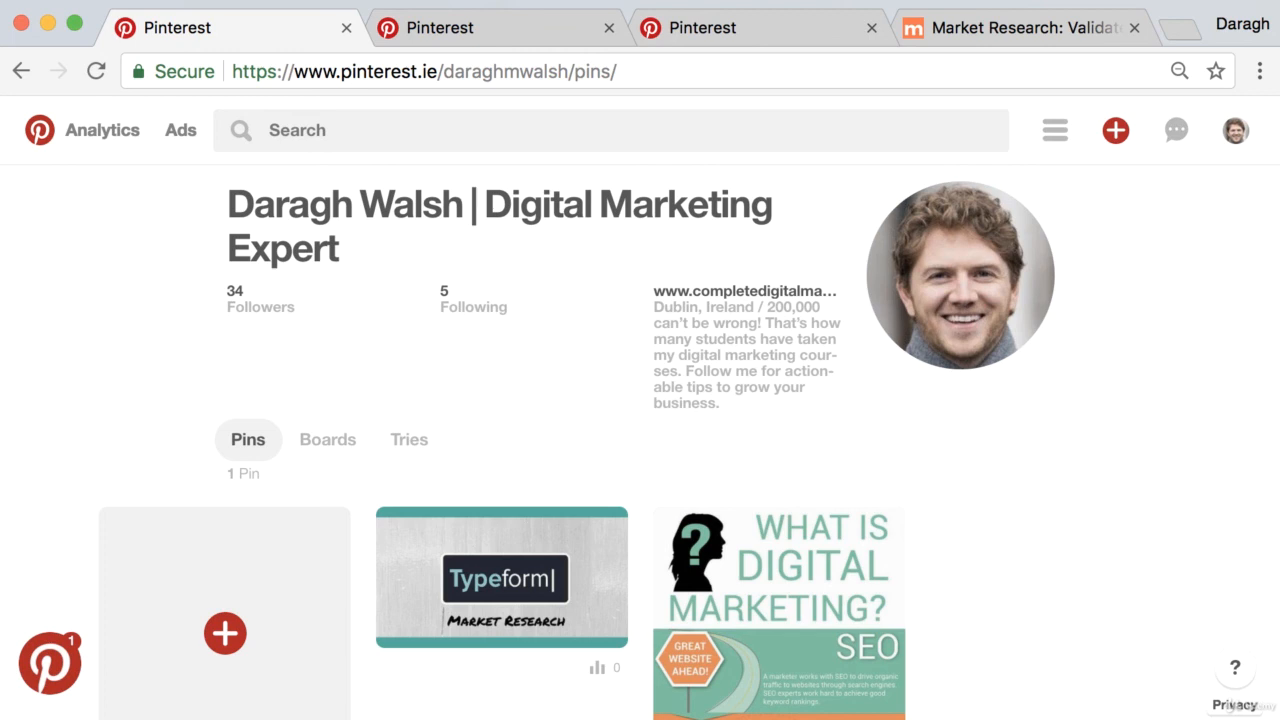
left_click(328, 441)
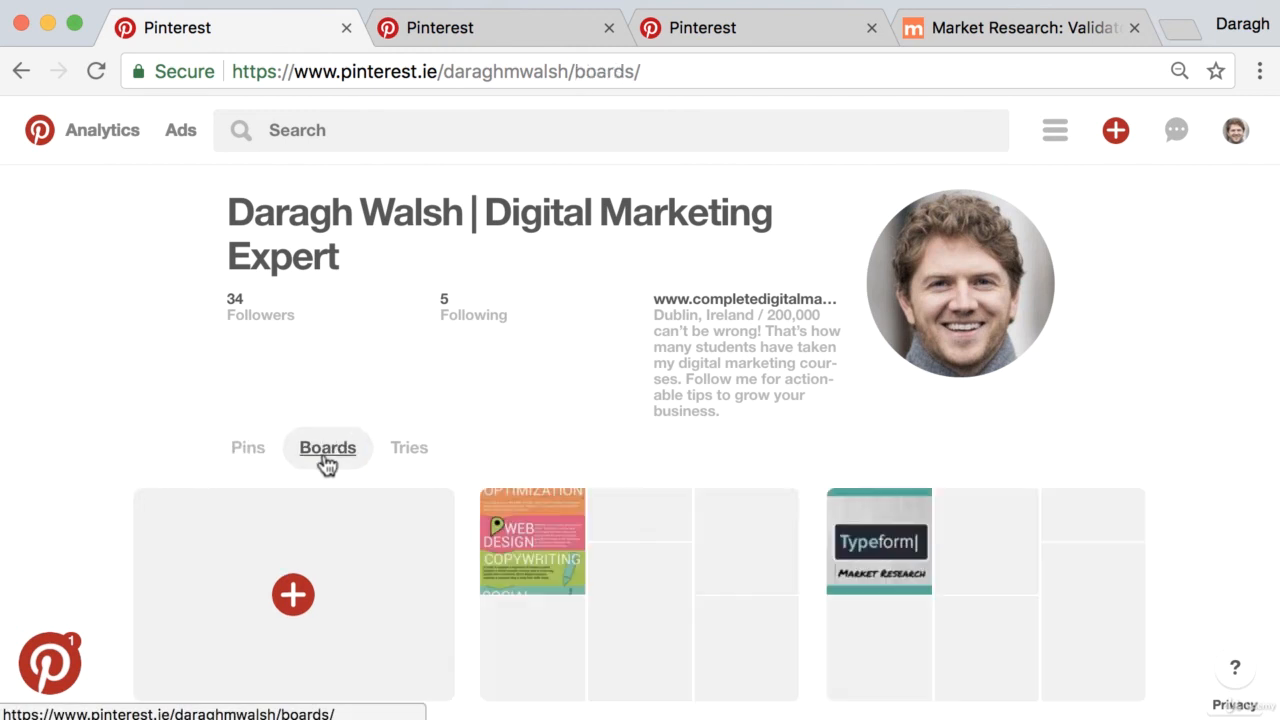
scroll(190, 475, "down", 3)
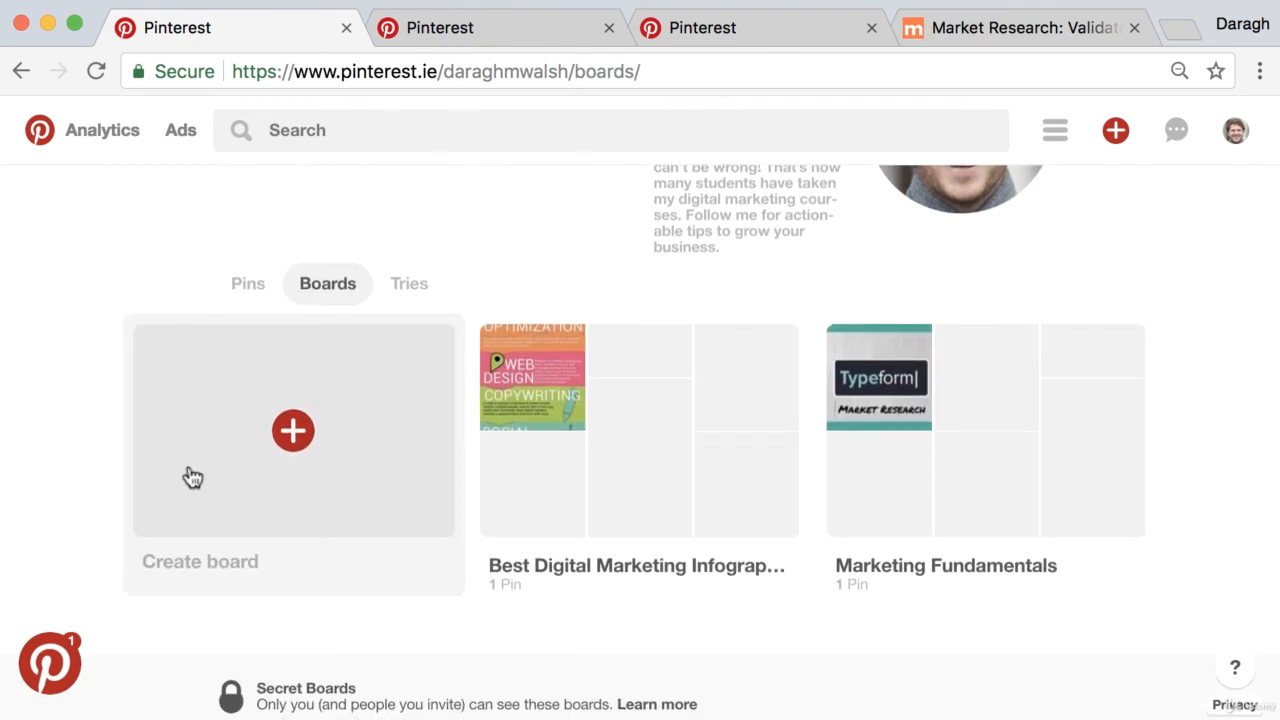
scroll(78, 378, "up", 3)
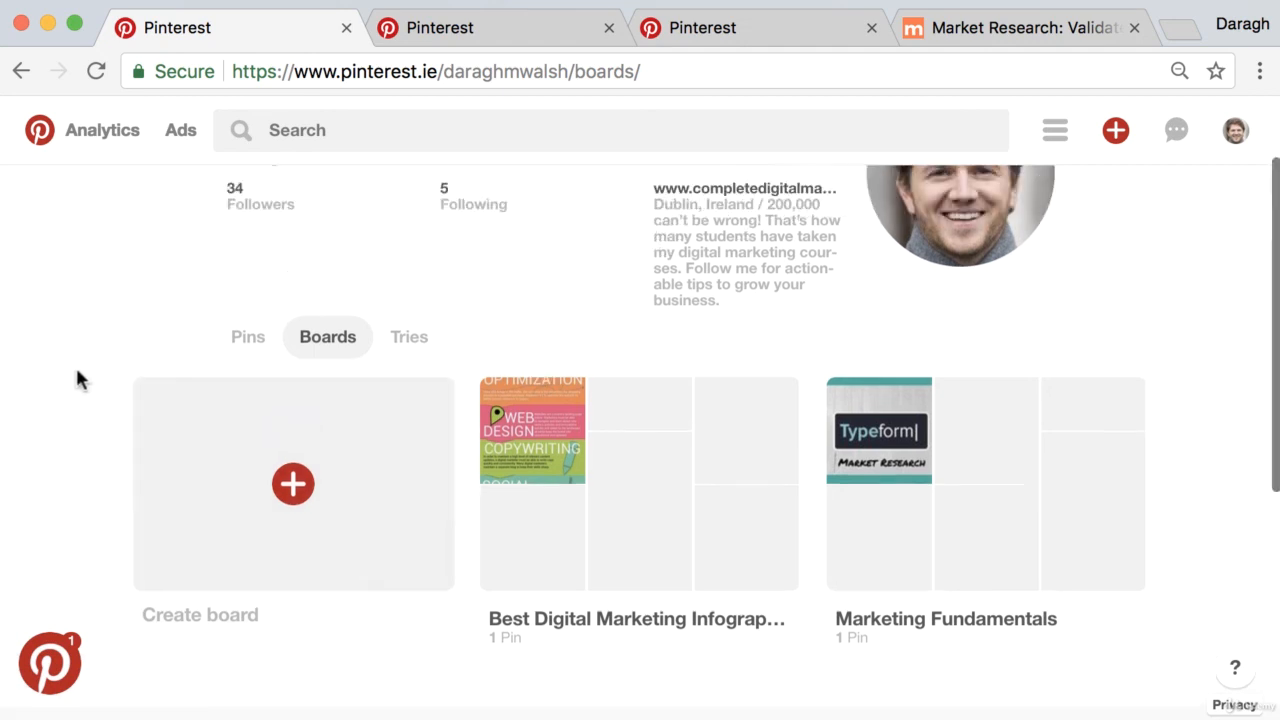